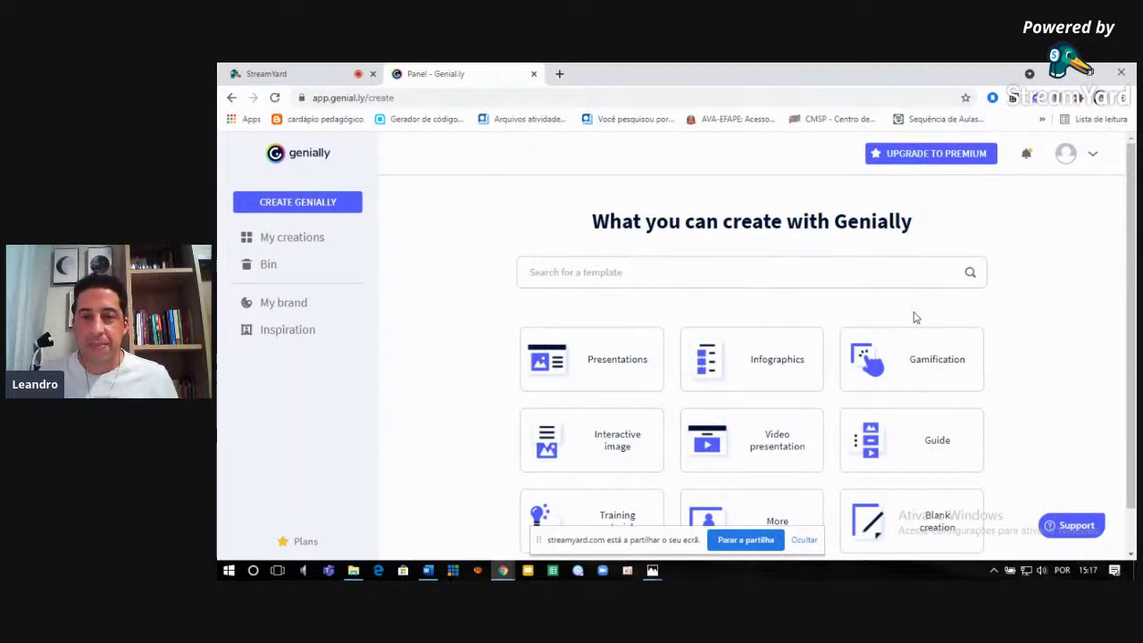
Hide the screen-sharing notice and enlarge the Genially creation page to 150%.
click(804, 539)
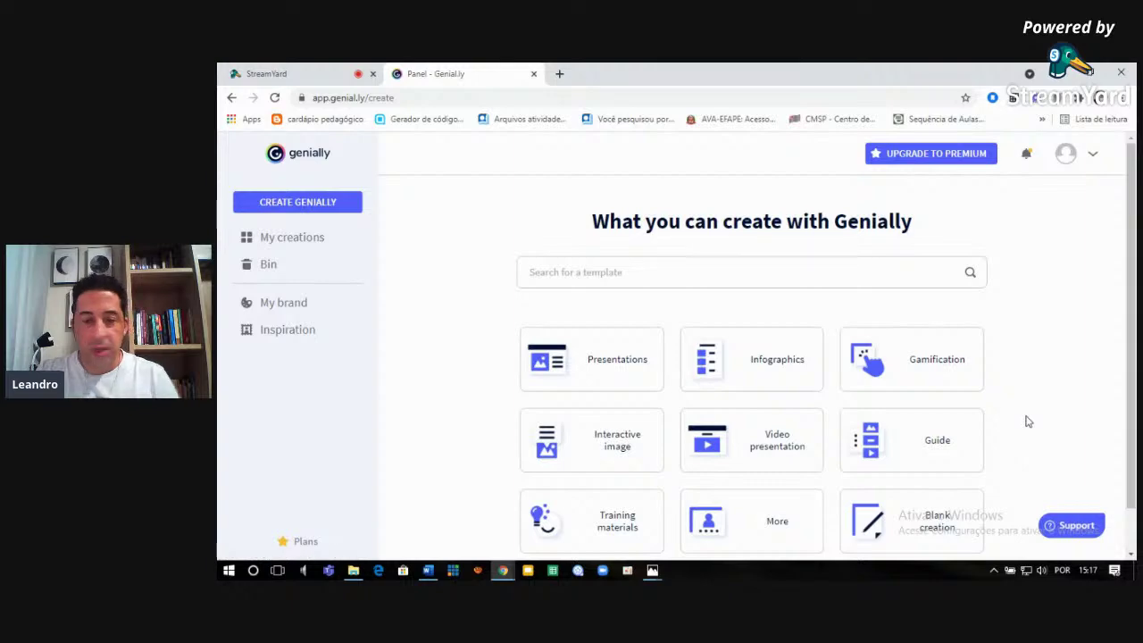
key(ctrl+plus)
key(ctrl+plus)
key(ctrl+plus)
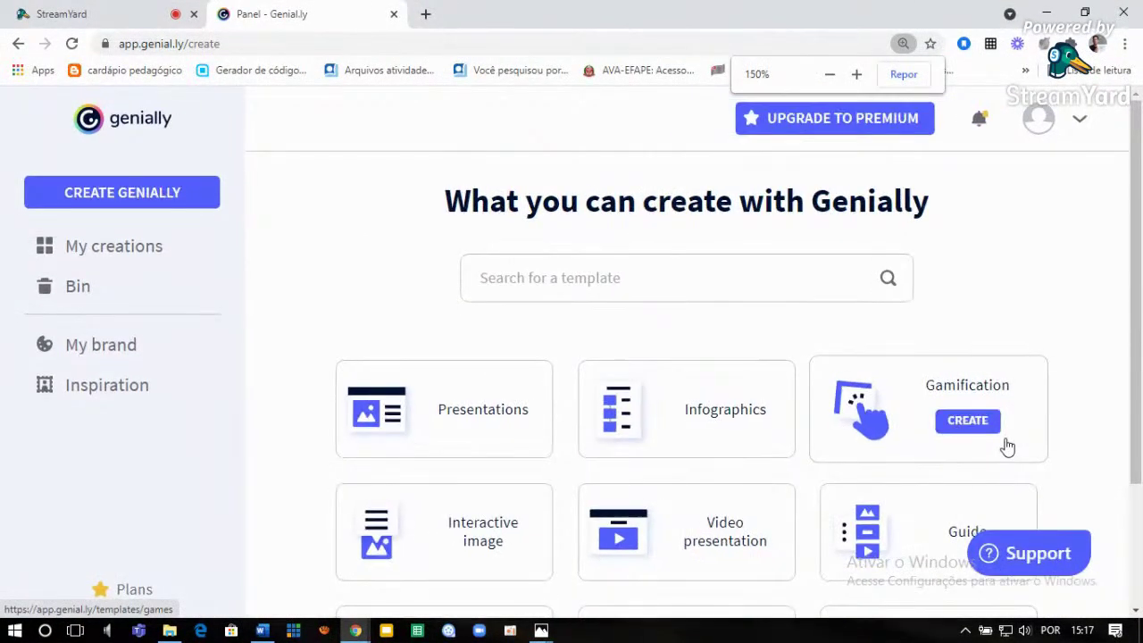
Look over the available creation types and open the Presentations template category.
drag(1135, 291, 1131, 361)
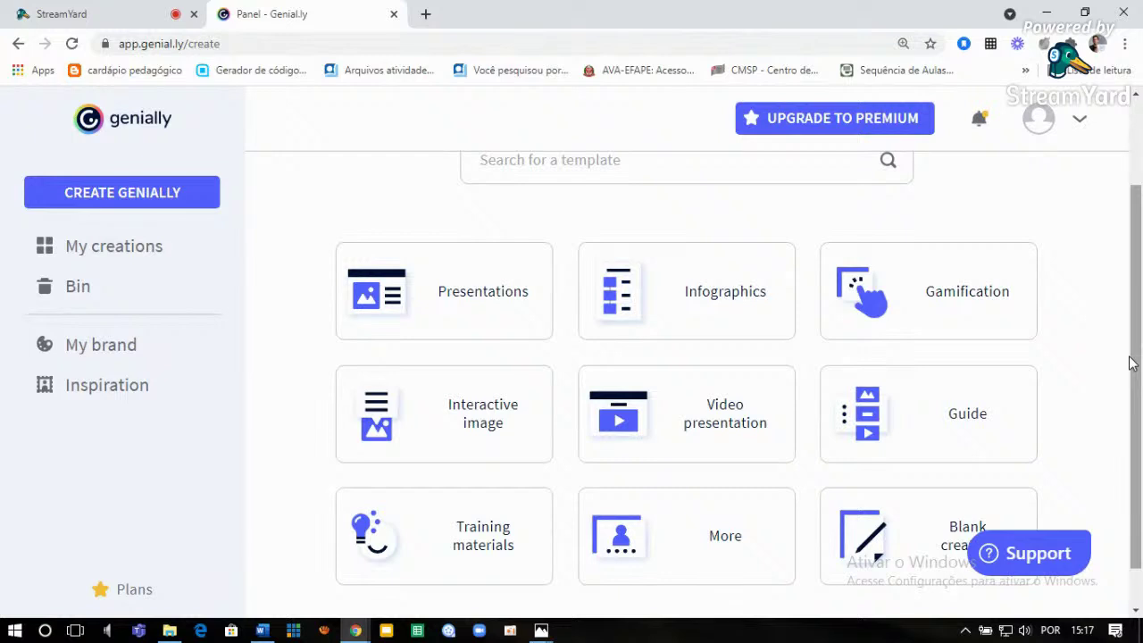
mouse_move(479, 303)
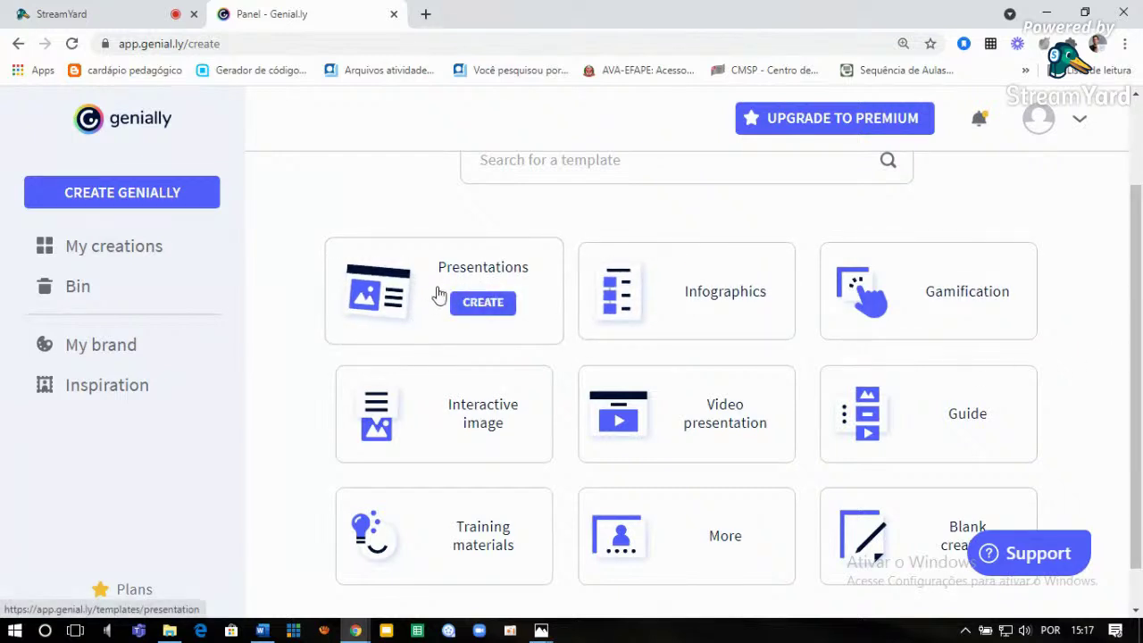
mouse_move(720, 317)
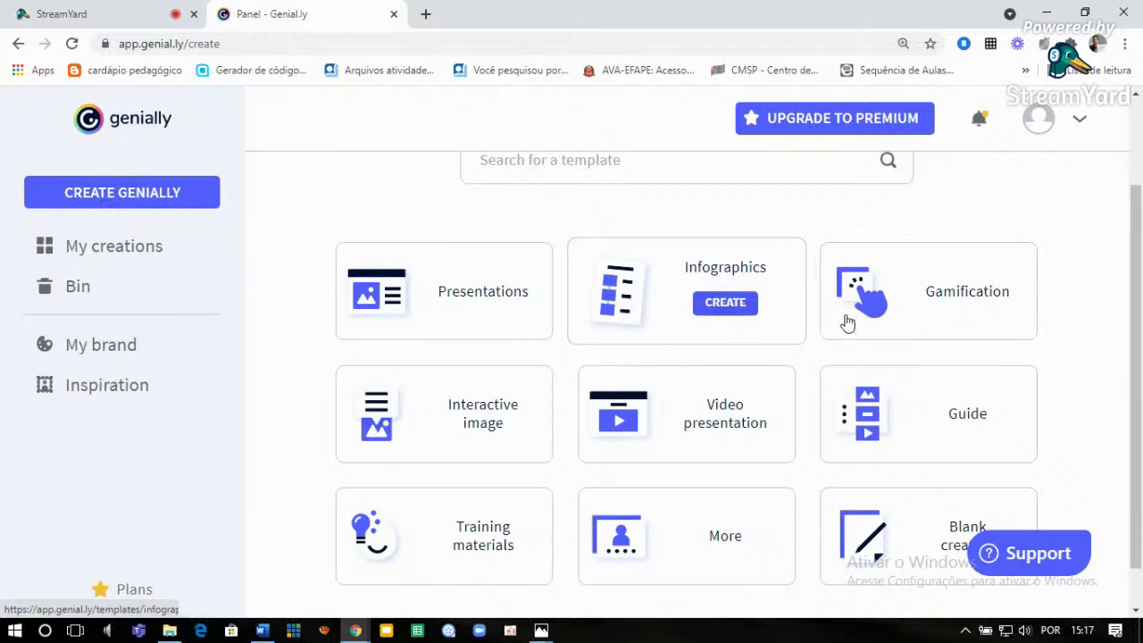
mouse_move(913, 295)
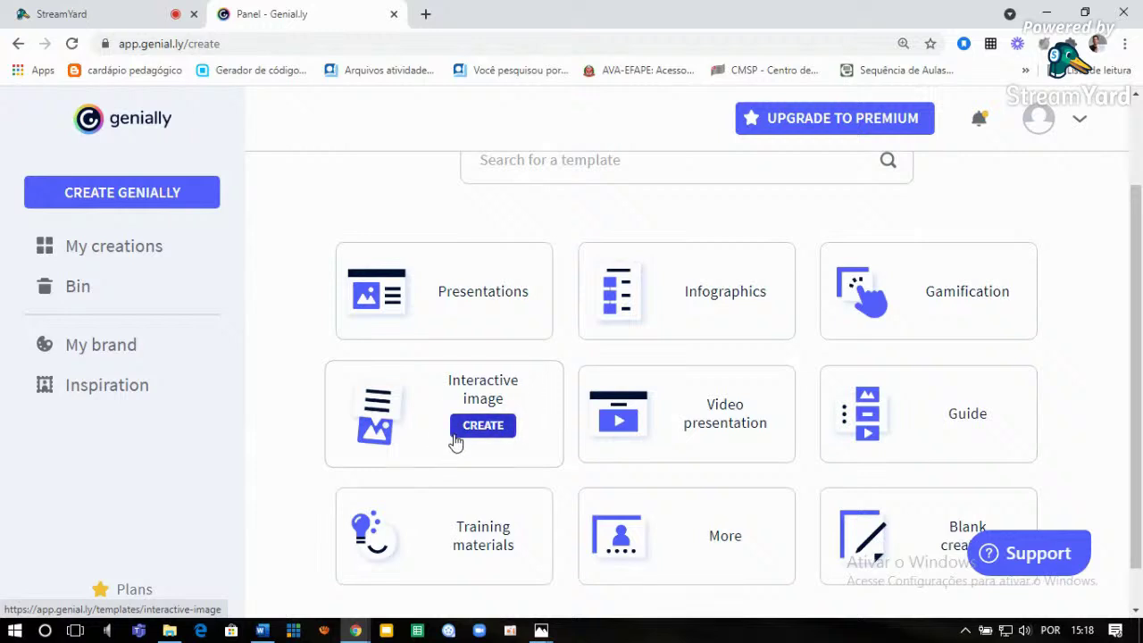
scroll(773, 429, down, 1)
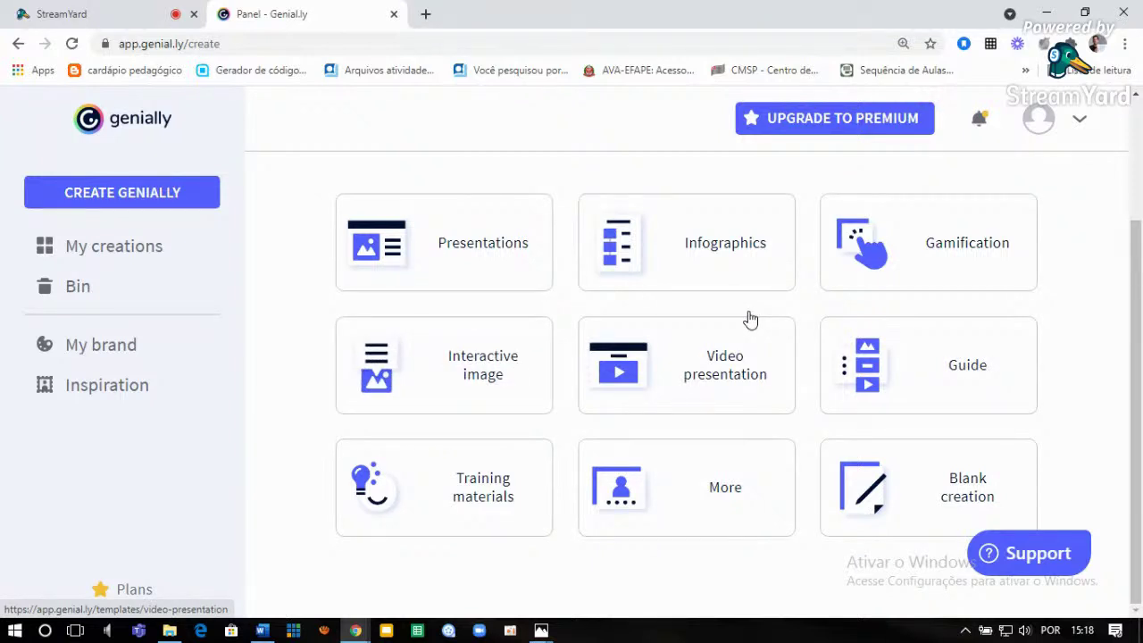
click(409, 243)
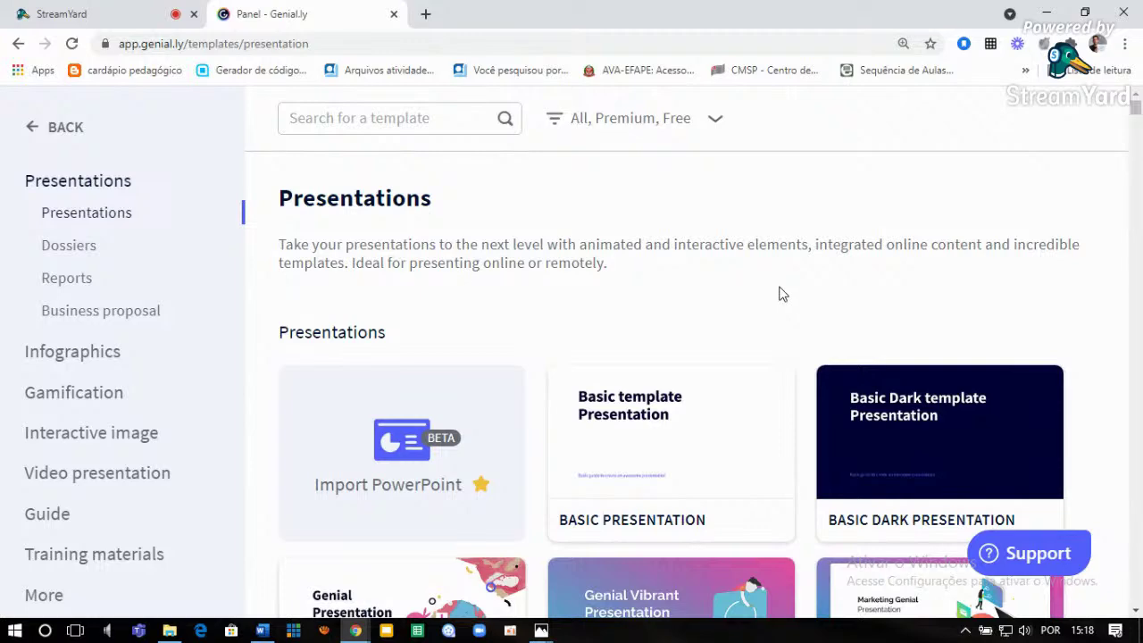
Look through the gallery of presentation templates, from the basic layouts down to the school-subject and science themes.
scroll(759, 296, down, 2)
scroll(744, 291, up, 2)
scroll(734, 293, down, 1)
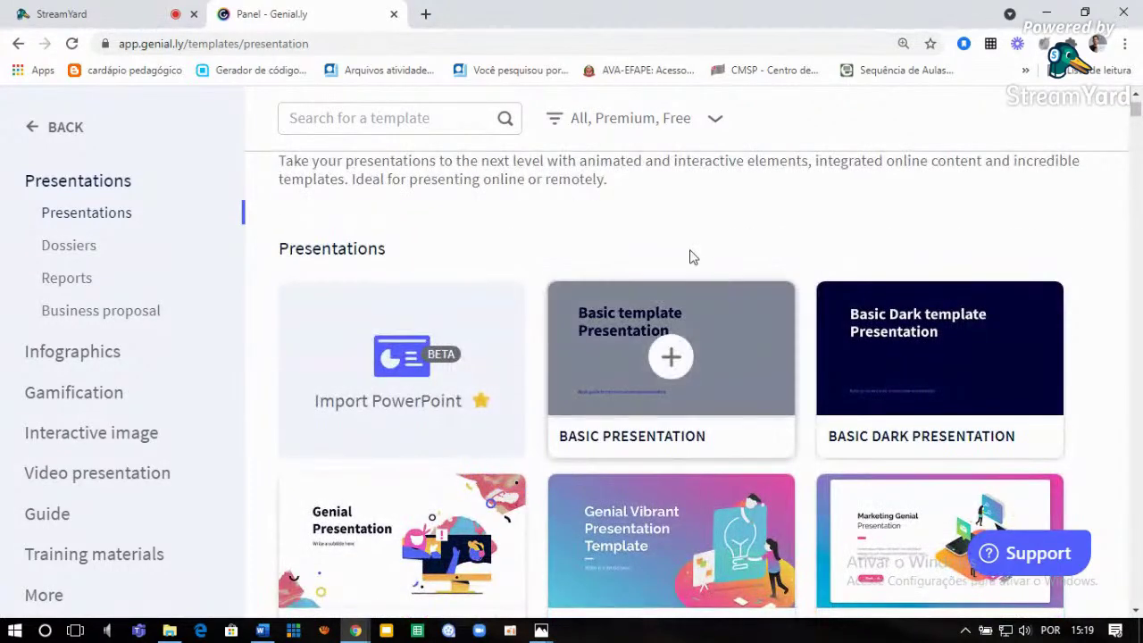
scroll(689, 257, up, 1)
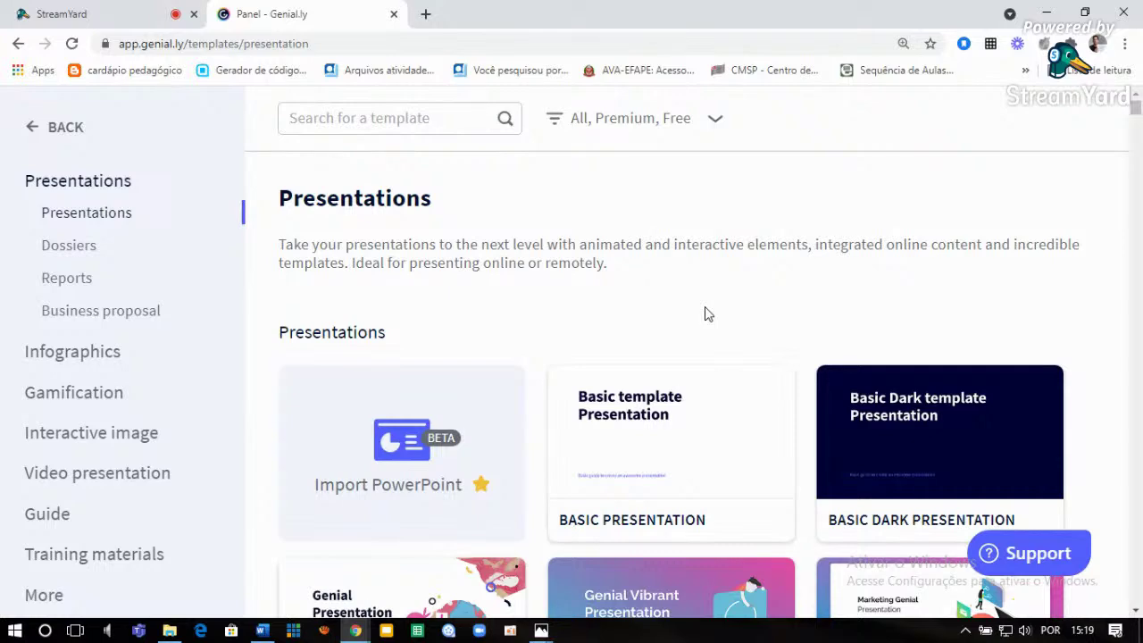
scroll(700, 302, down, 3)
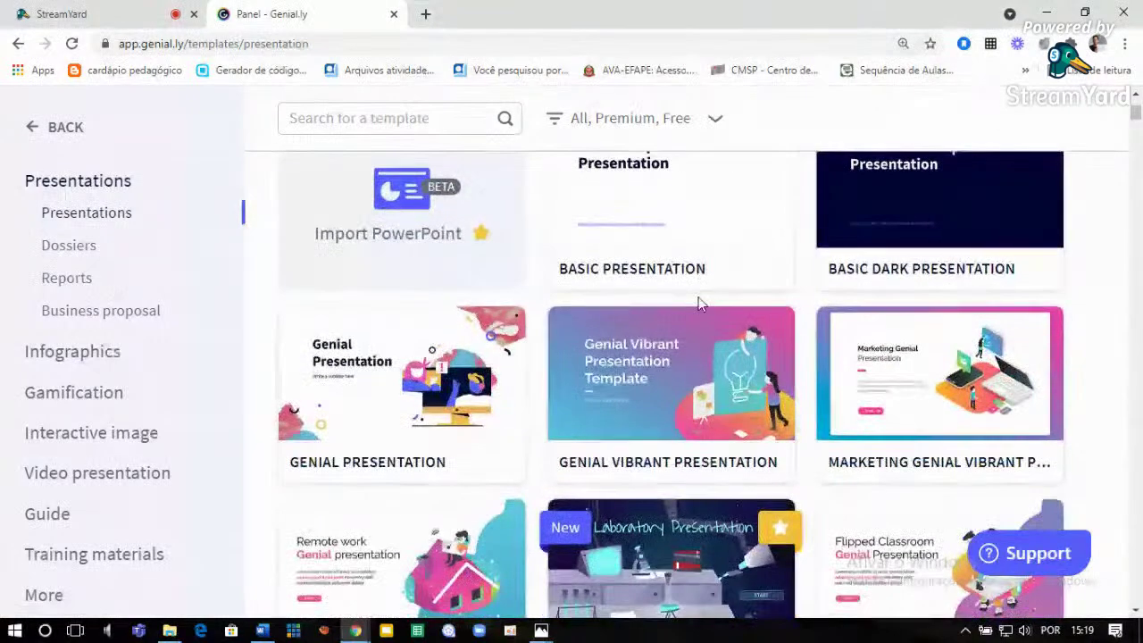
scroll(699, 302, down, 2)
scroll(702, 301, up, 2)
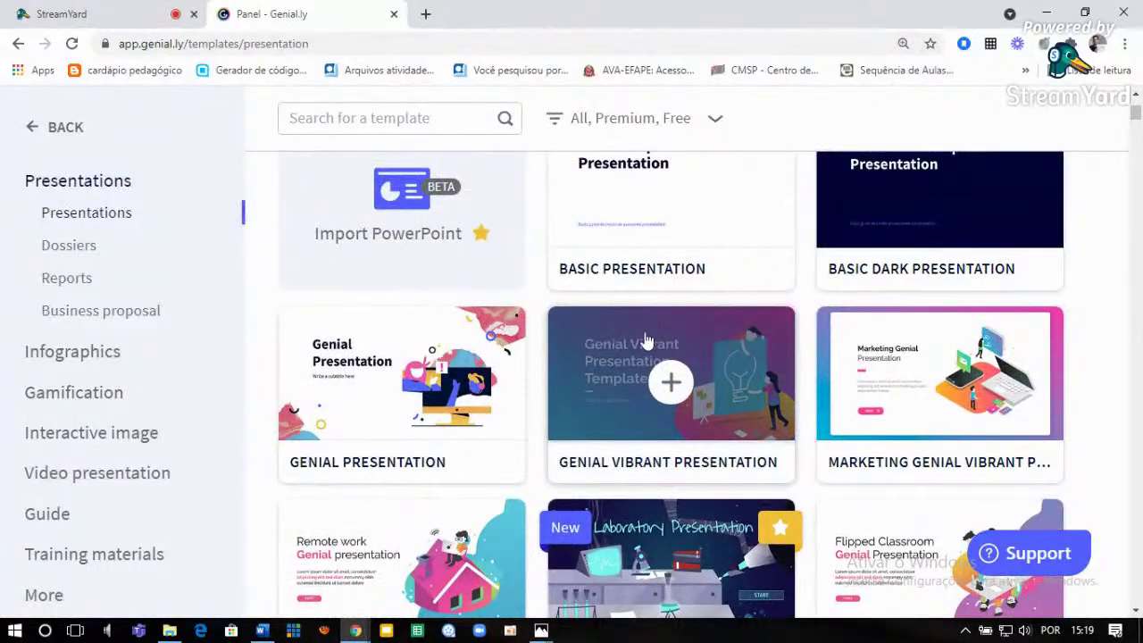
scroll(685, 361, up, 1)
scroll(685, 355, down, 2)
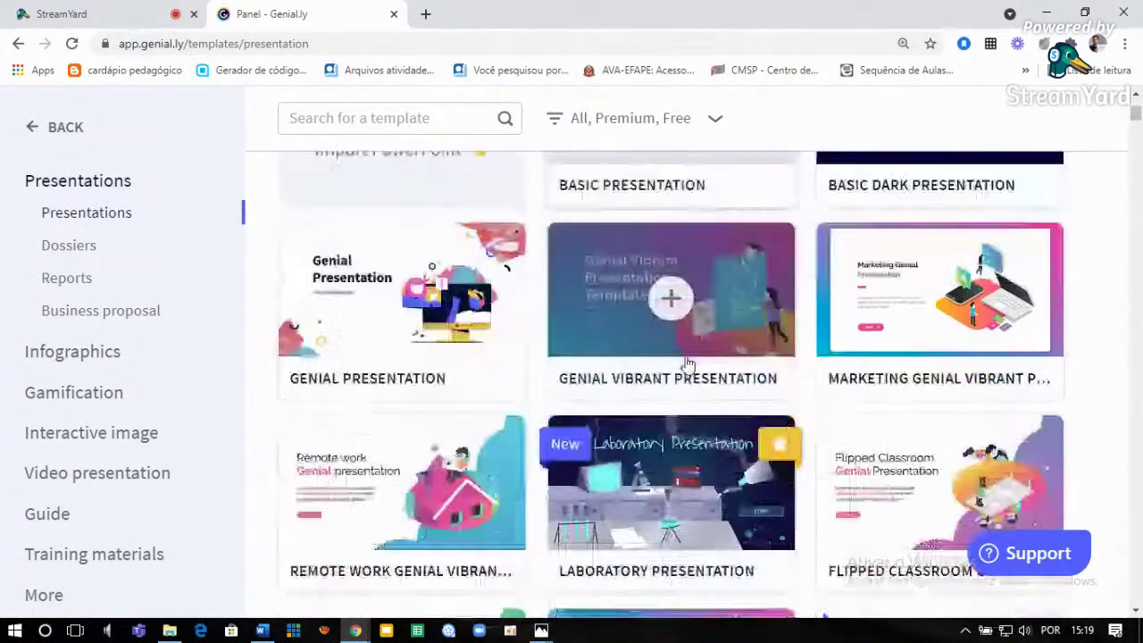
scroll(609, 437, down, 1)
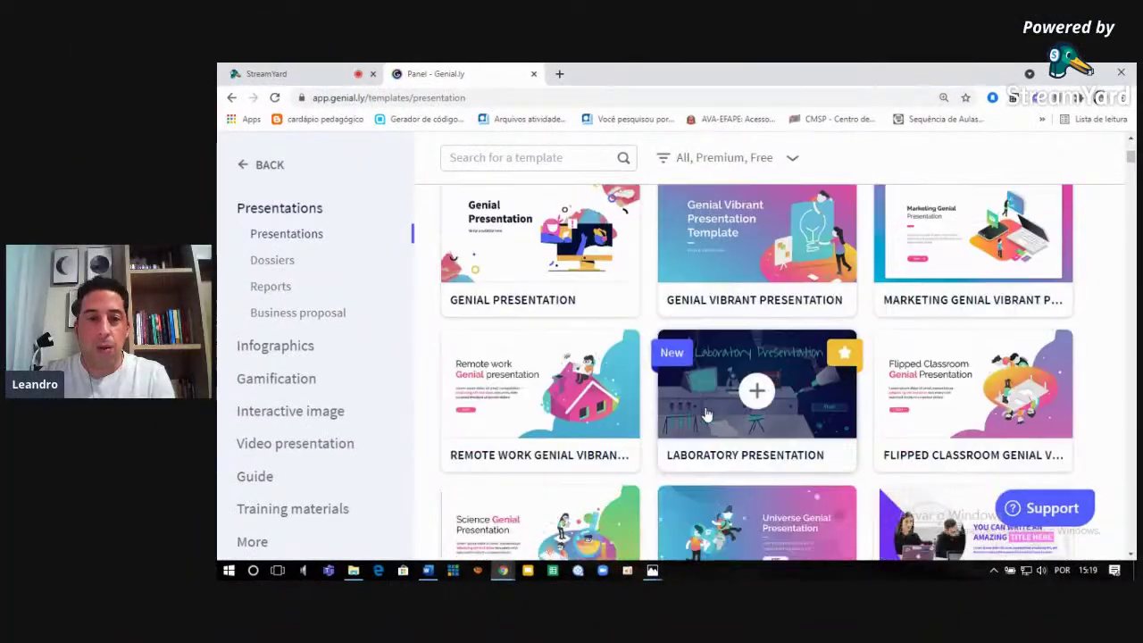
scroll(697, 397, down, 2)
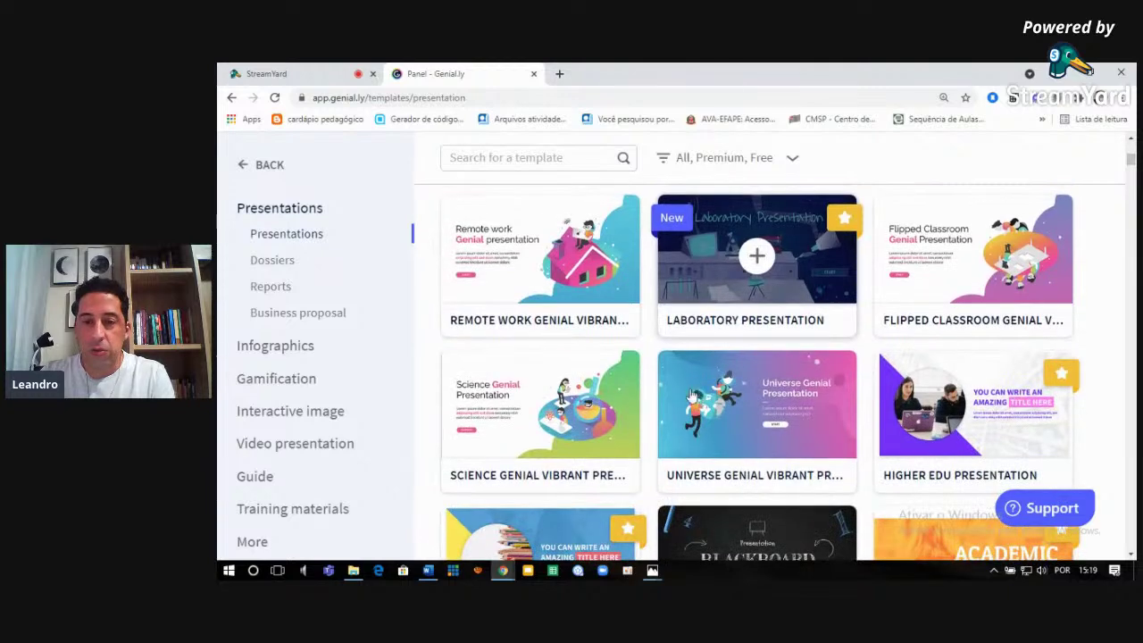
scroll(693, 397, down, 3)
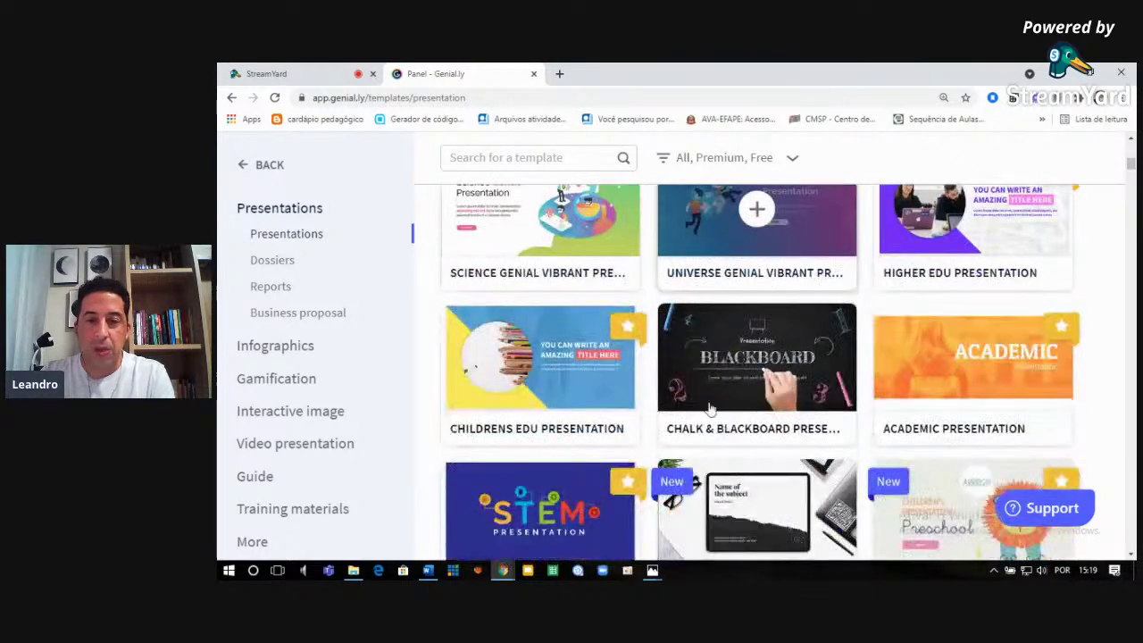
scroll(705, 403, down, 2)
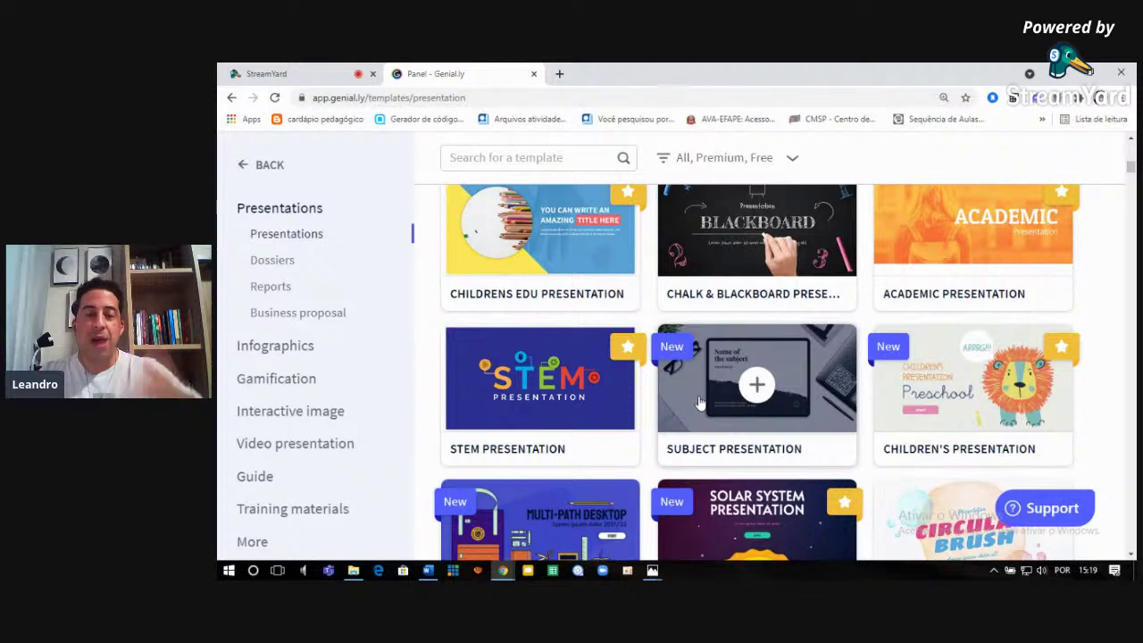
scroll(700, 403, down, 3)
scroll(700, 403, down, 2)
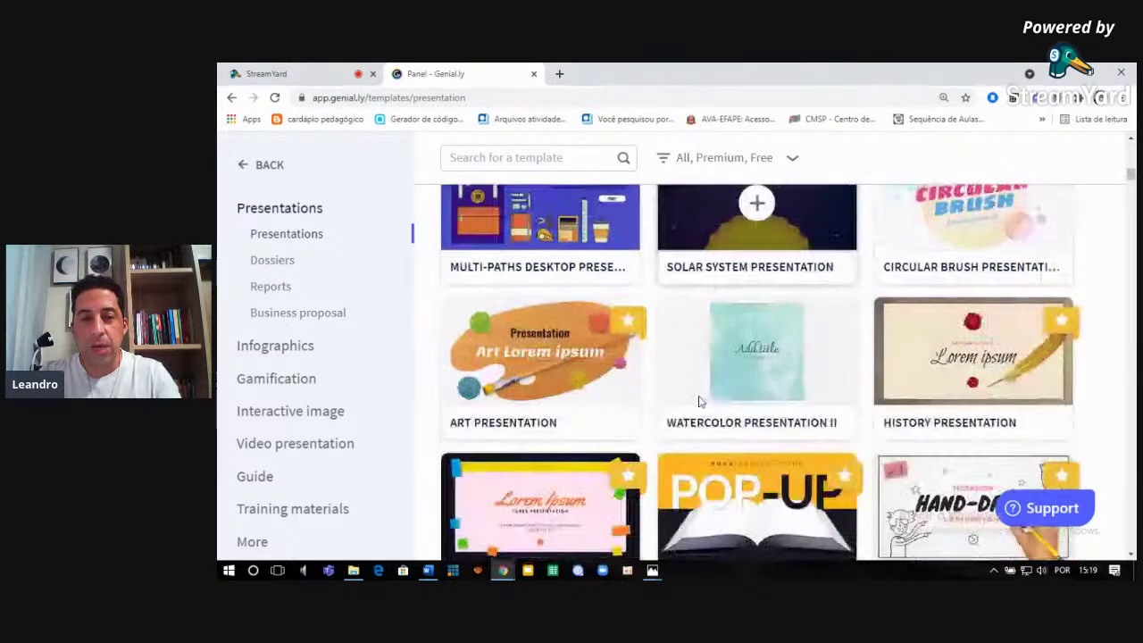
scroll(700, 404, down, 3)
scroll(701, 404, down, 1)
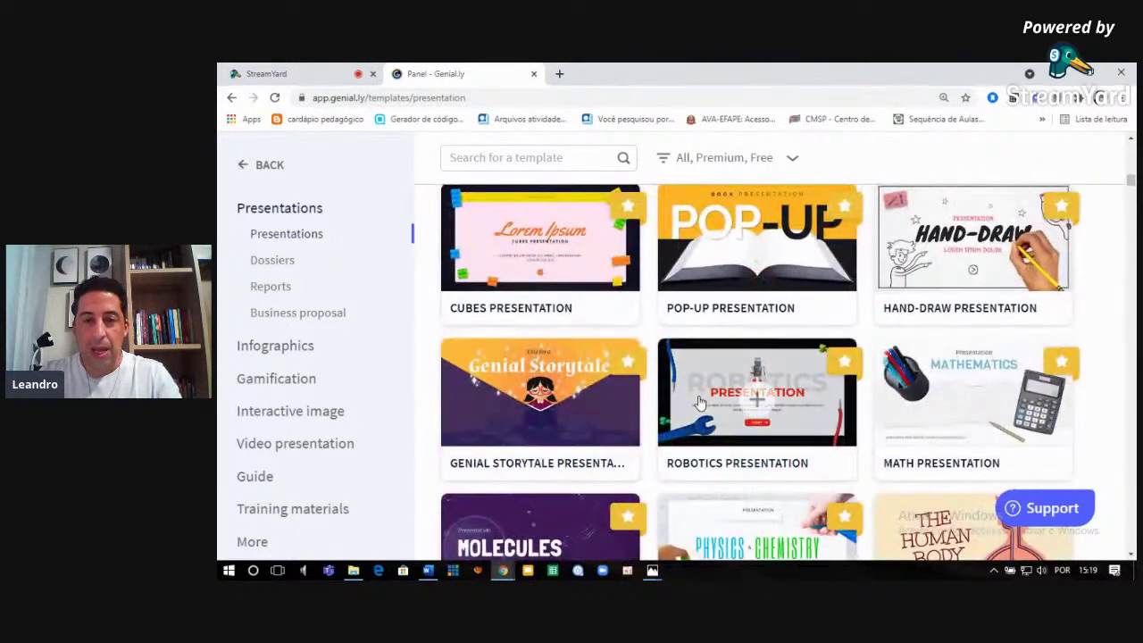
scroll(700, 404, down, 3)
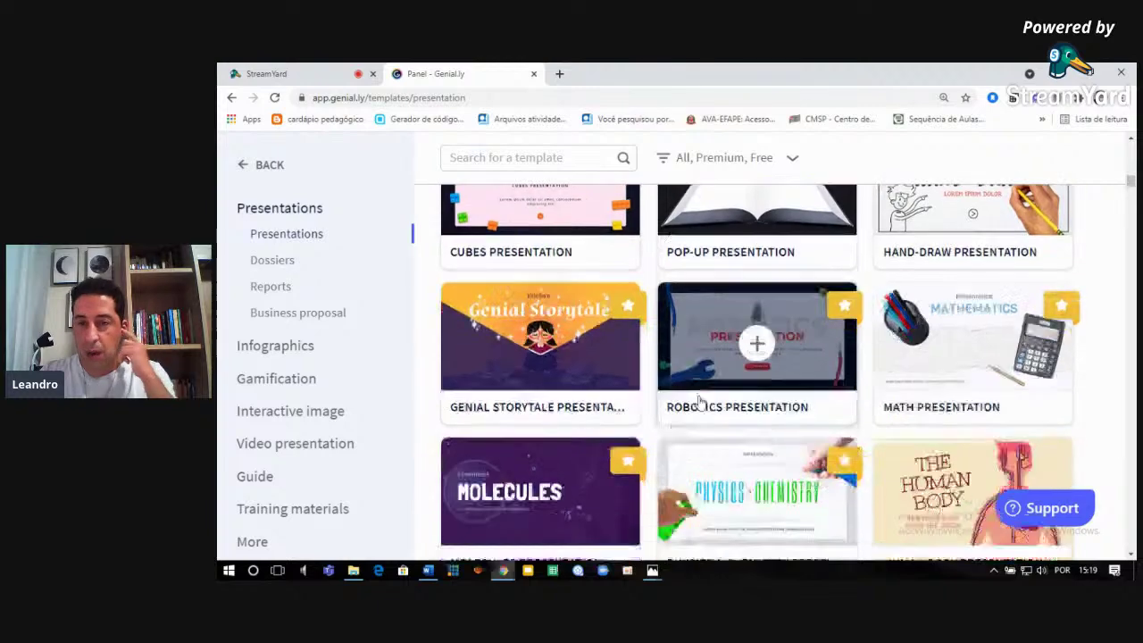
scroll(706, 411, up, 1)
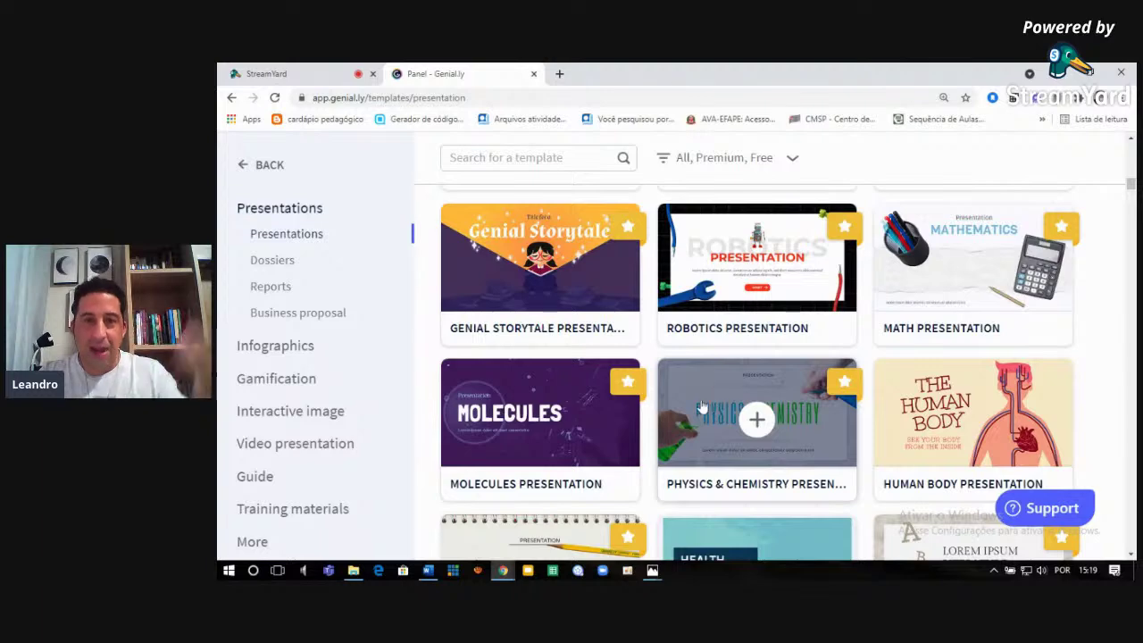
scroll(702, 406, down, 3)
scroll(702, 406, up, 1)
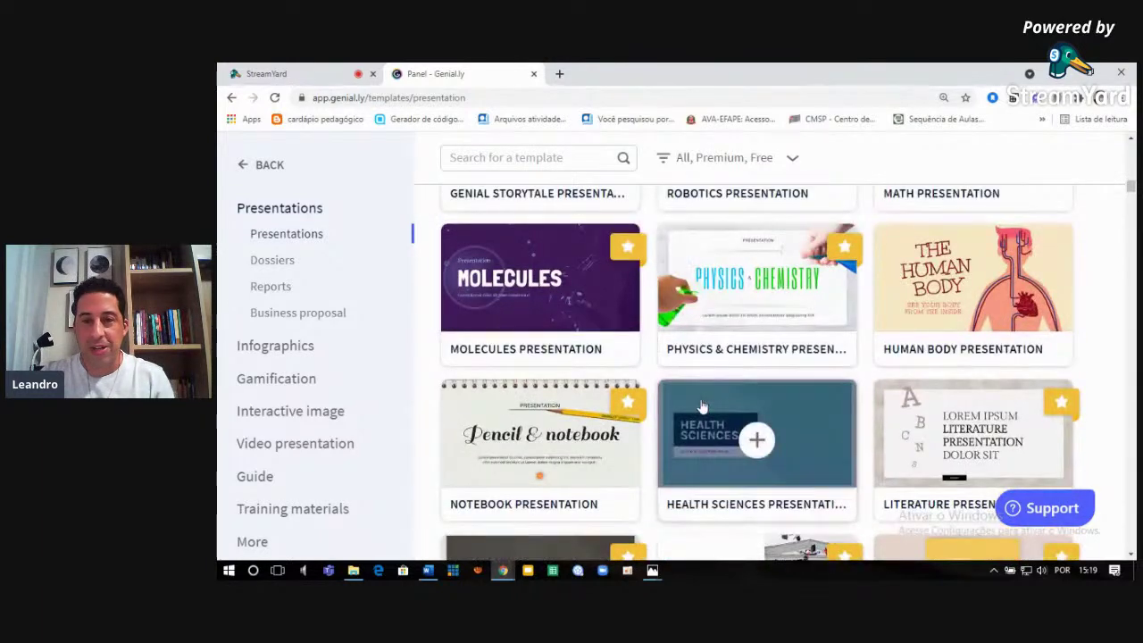
Open the preview of the Human Body Presentation template and go through its slides up to the heart slide.
click(912, 286)
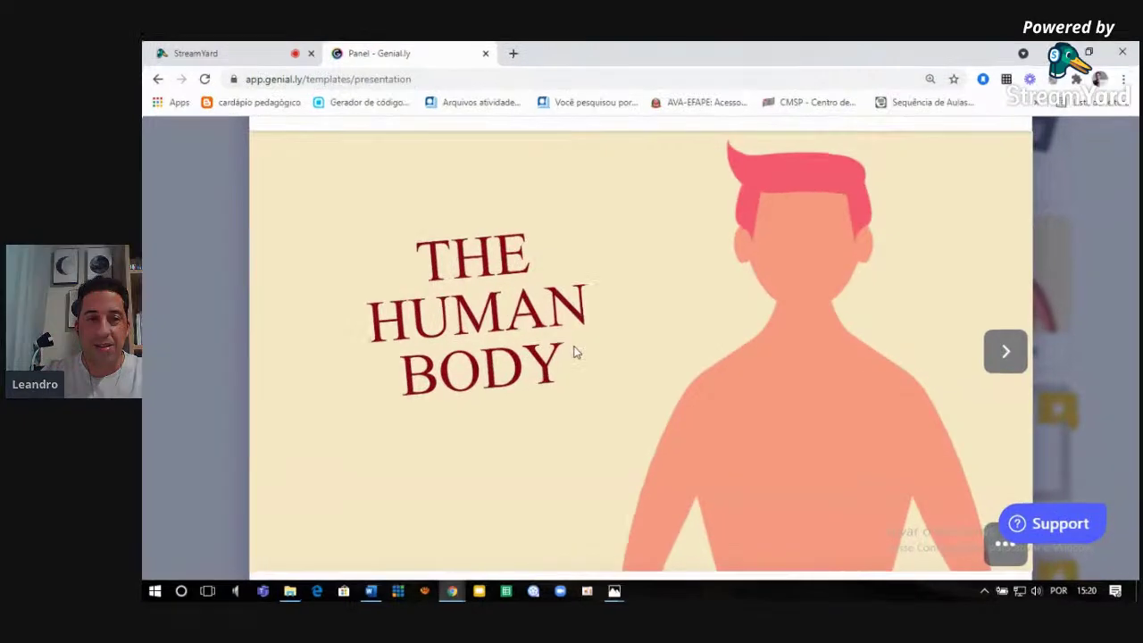
key(Right)
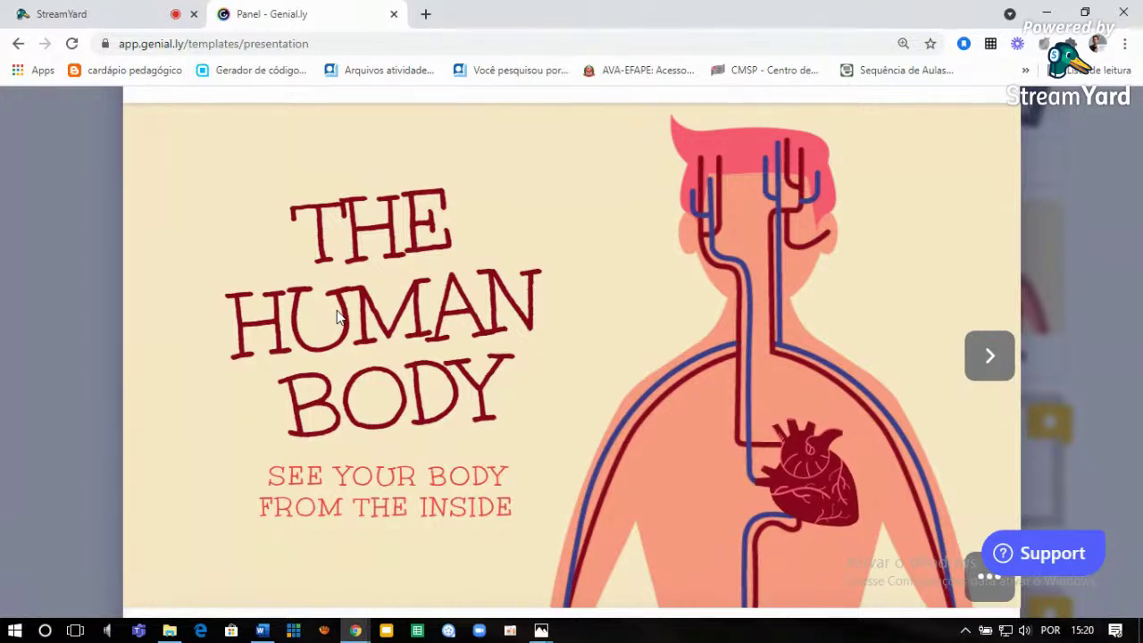
click(999, 367)
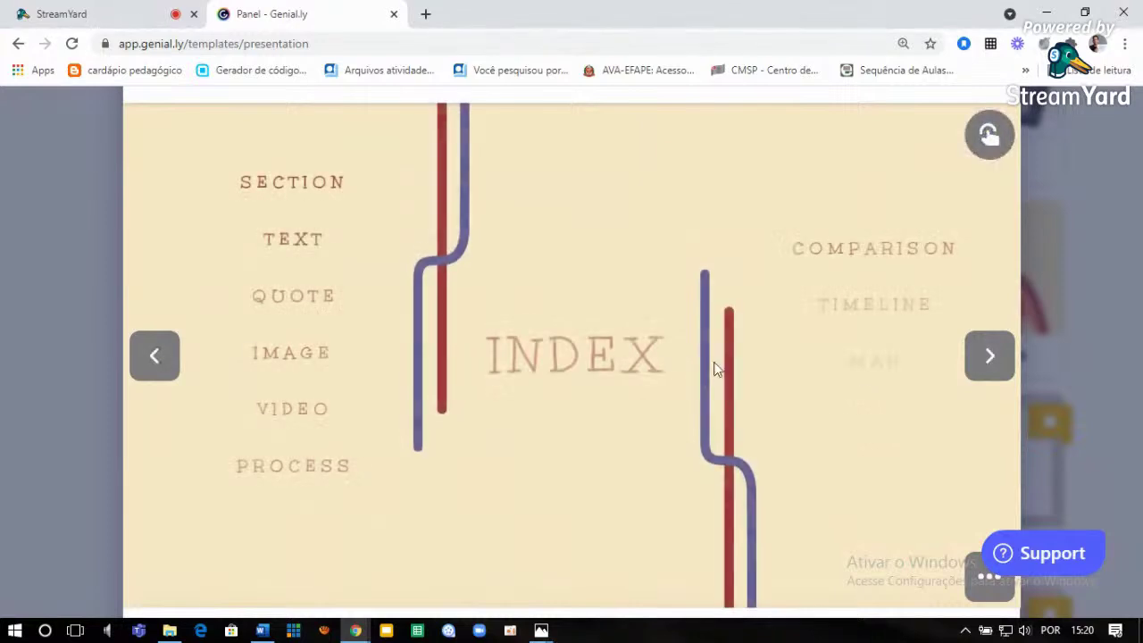
click(983, 361)
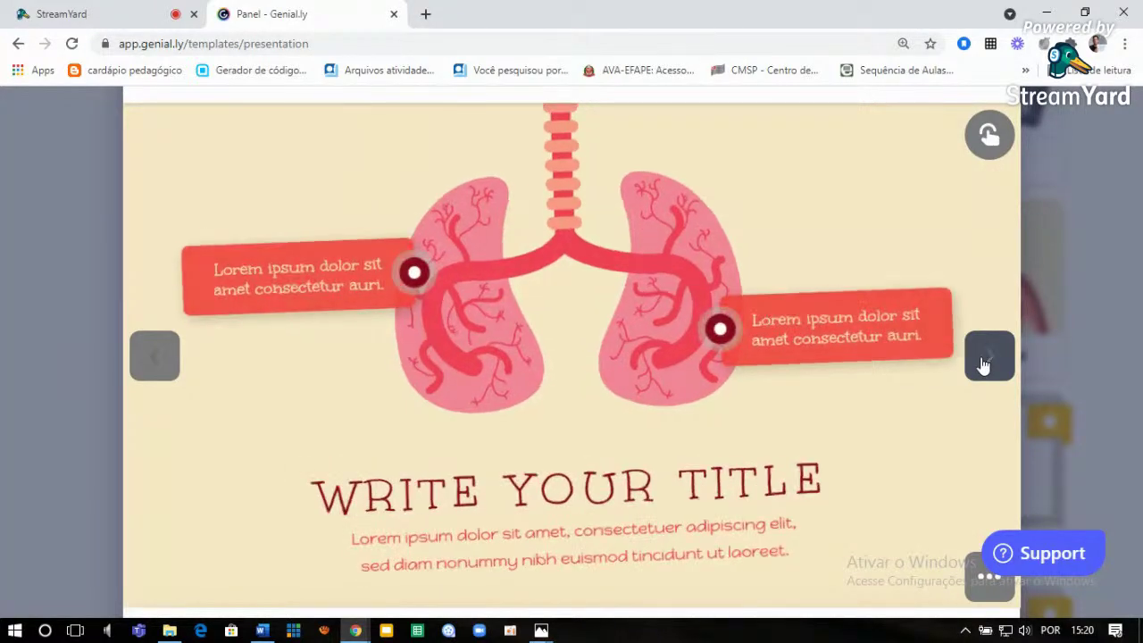
click(983, 362)
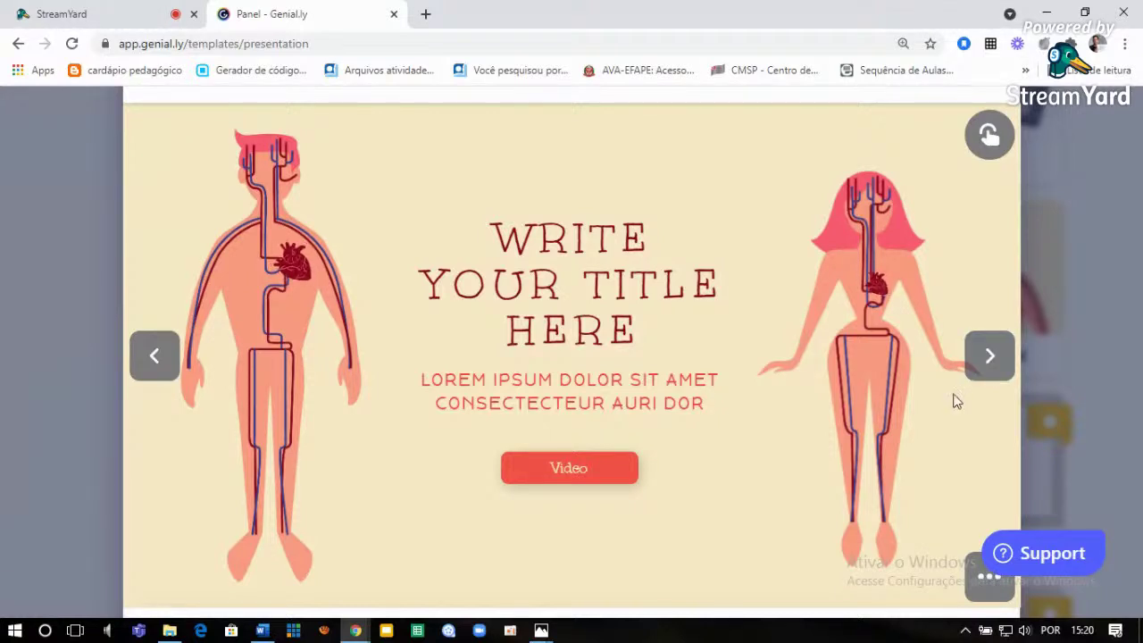
click(989, 359)
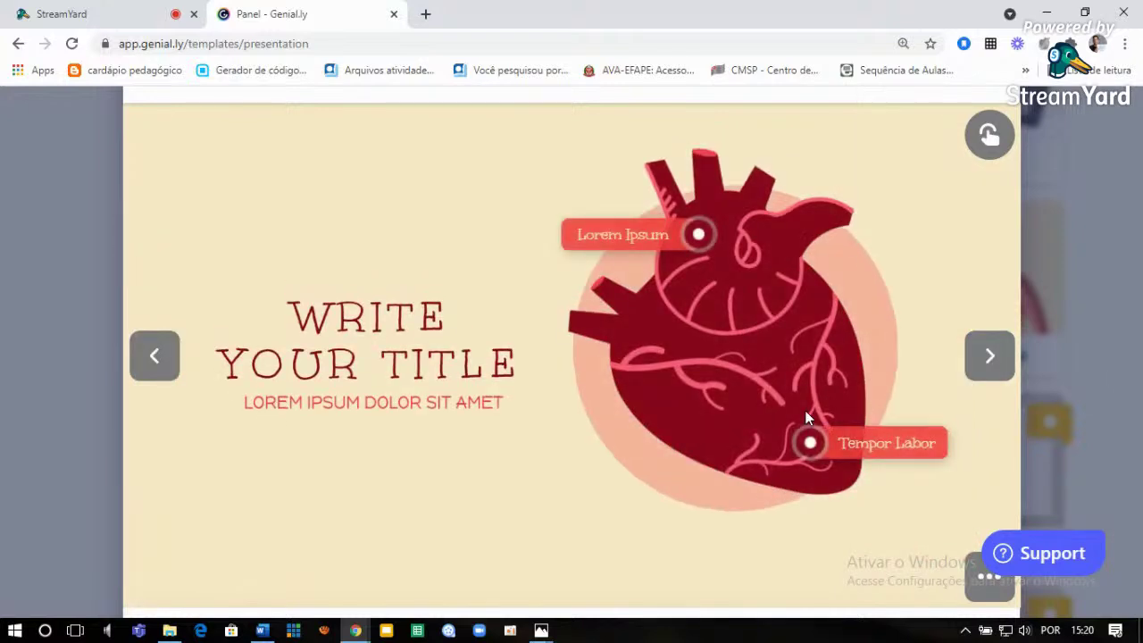
Reduce the page zoom to 100% and set the Human Body template's palette to purple and lilac.
key(ctrl+plus)
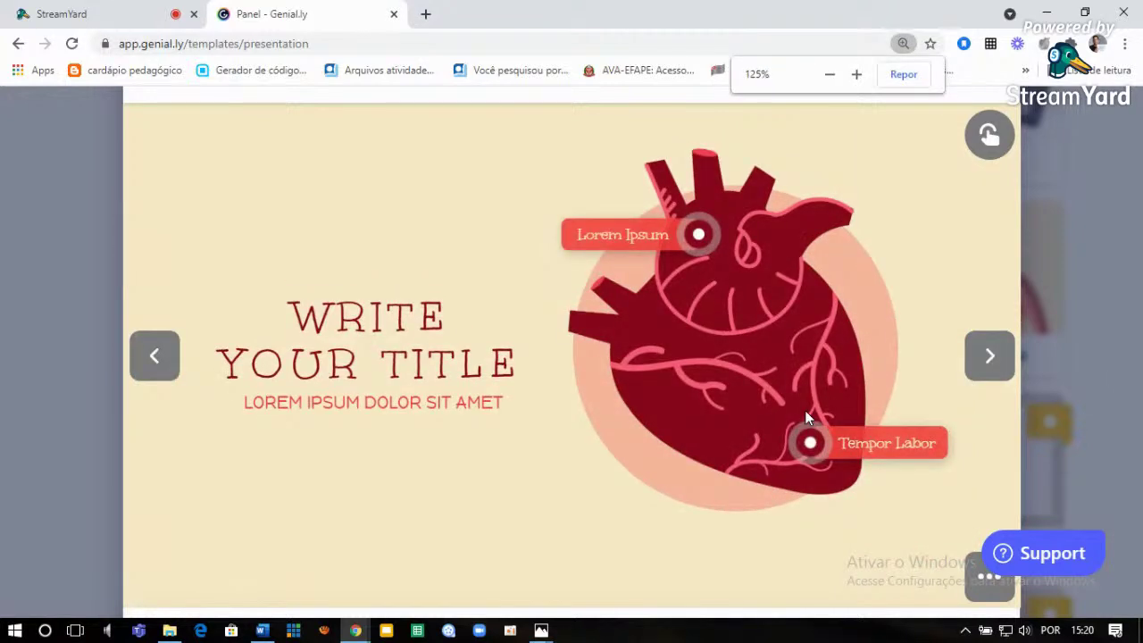
key(ctrl+minus)
key(ctrl+minus)
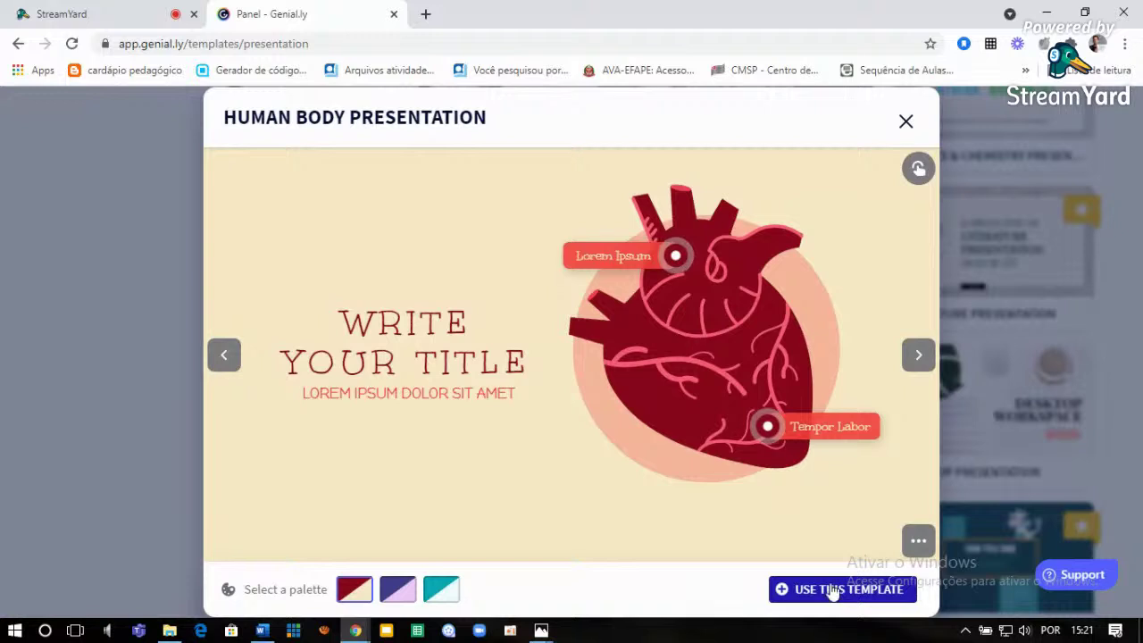
click(402, 593)
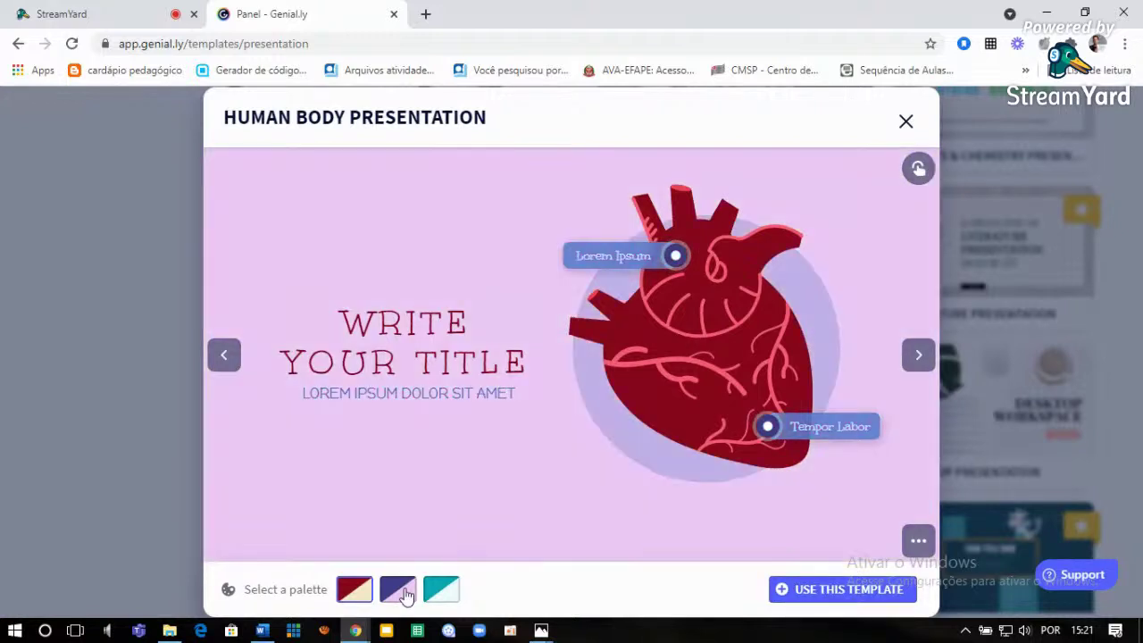
click(442, 591)
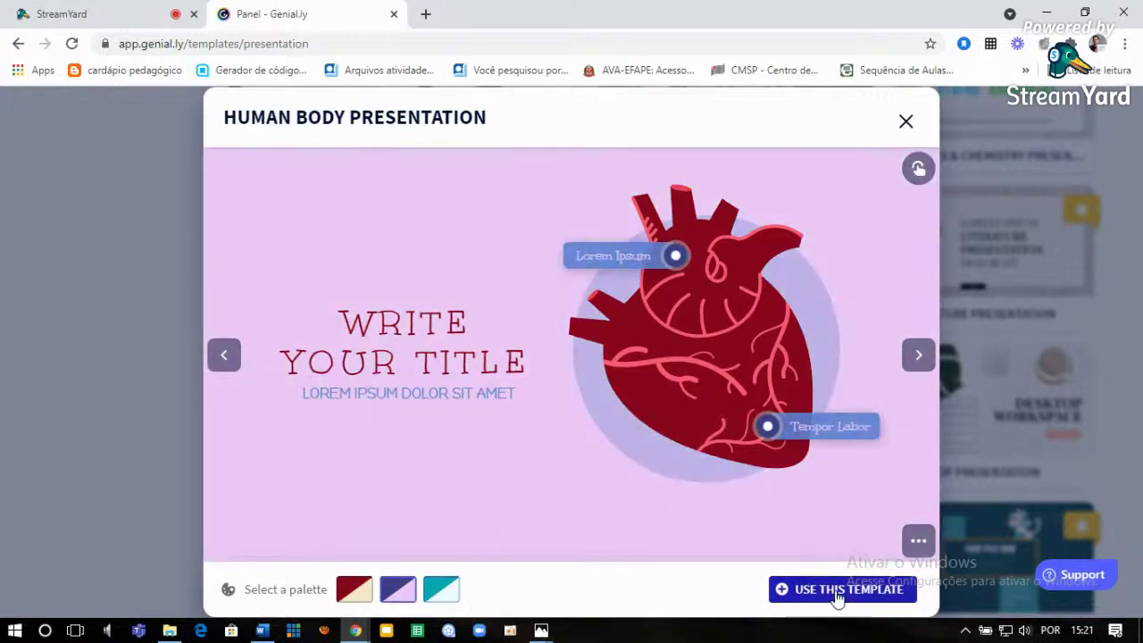
Open the Human Body template's page selection, look through the available pages, and leave it without adding any.
click(837, 594)
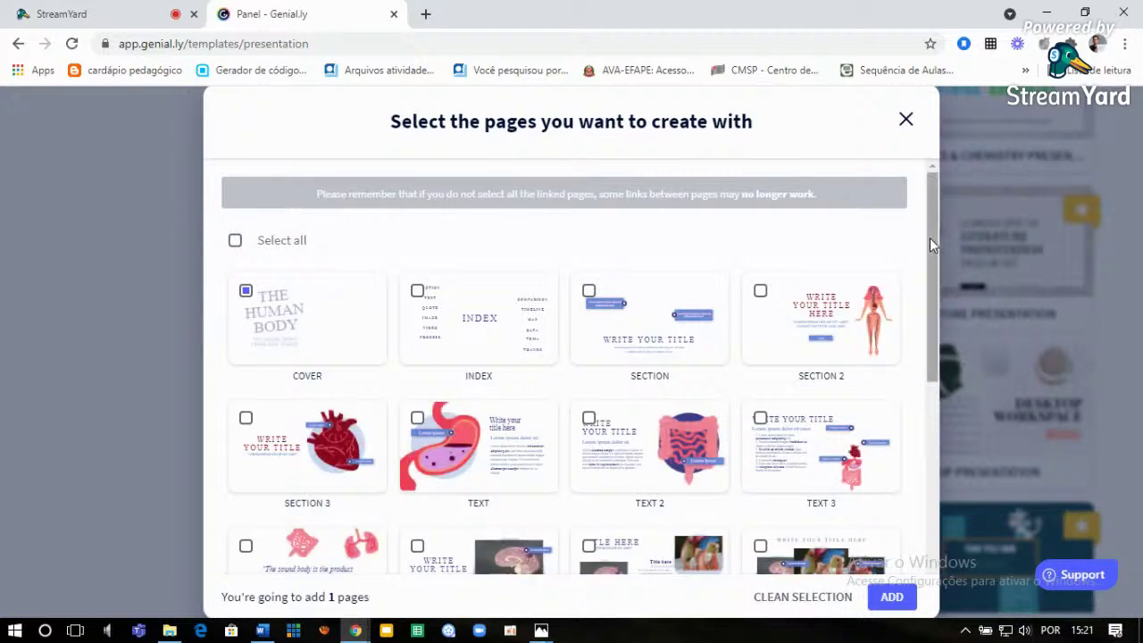
scroll(929, 242, down, 1)
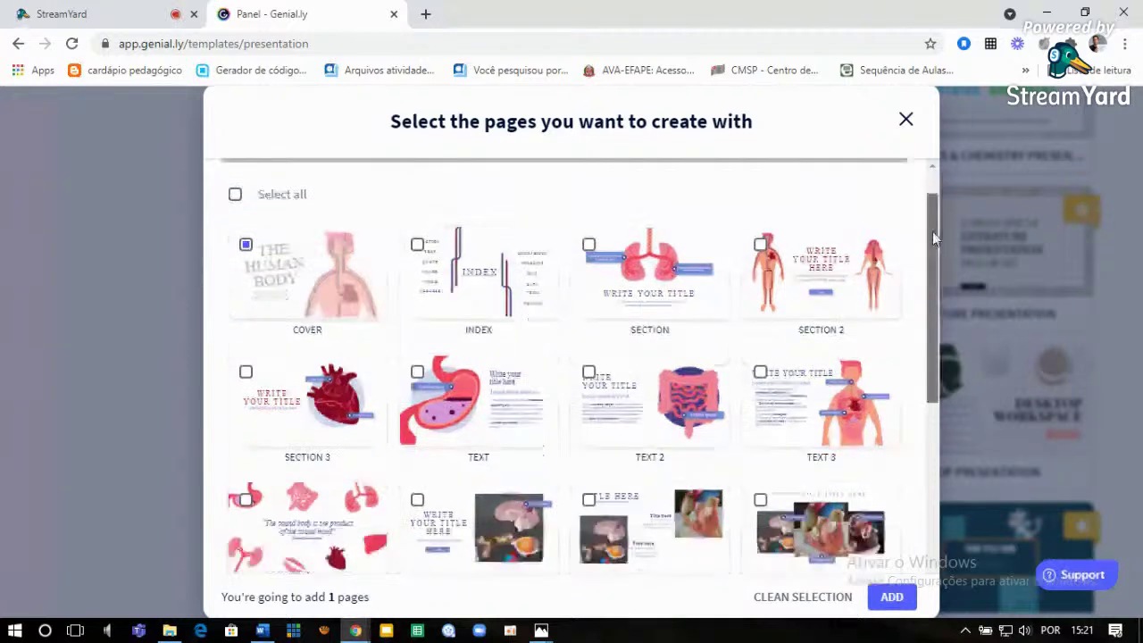
scroll(933, 233, down, 1)
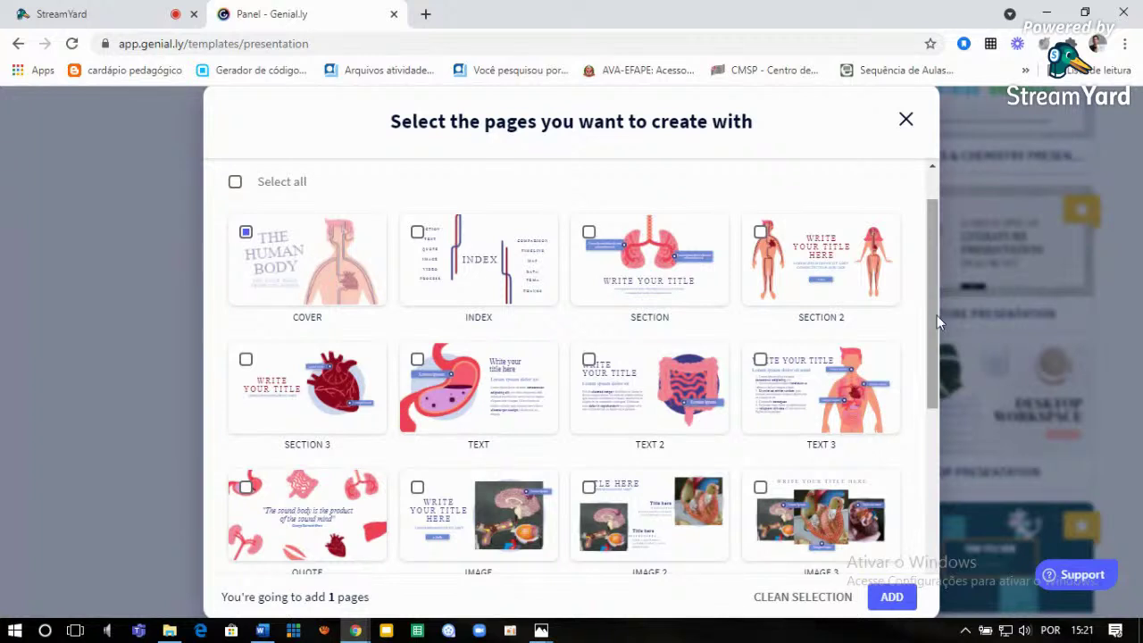
scroll(248, 246, down, 2)
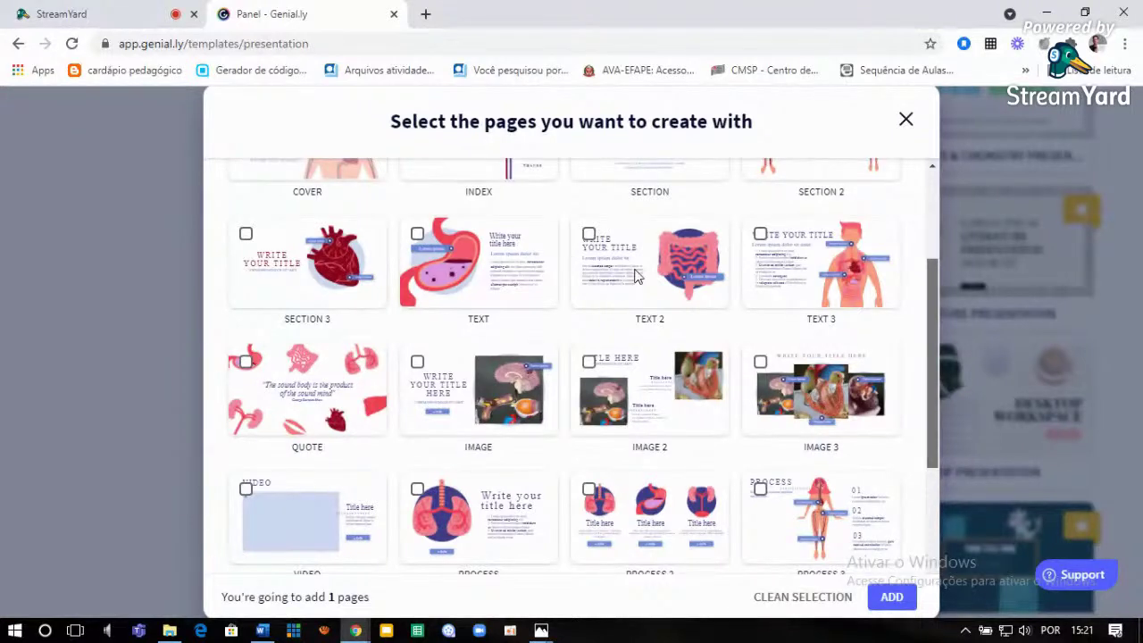
scroll(635, 276, down, 1)
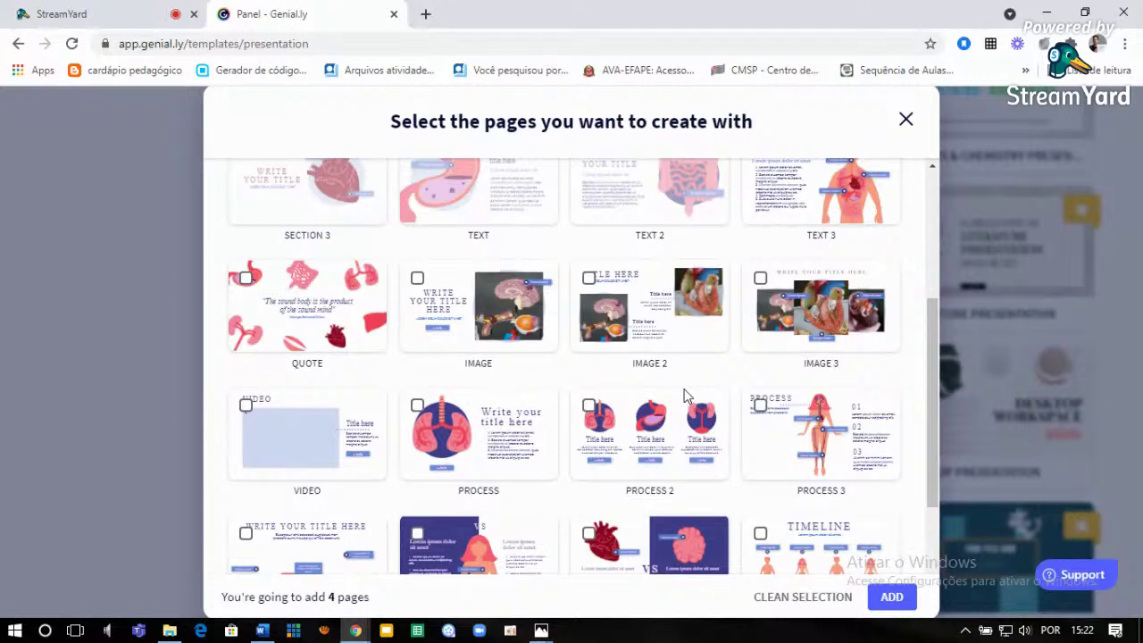
click(905, 120)
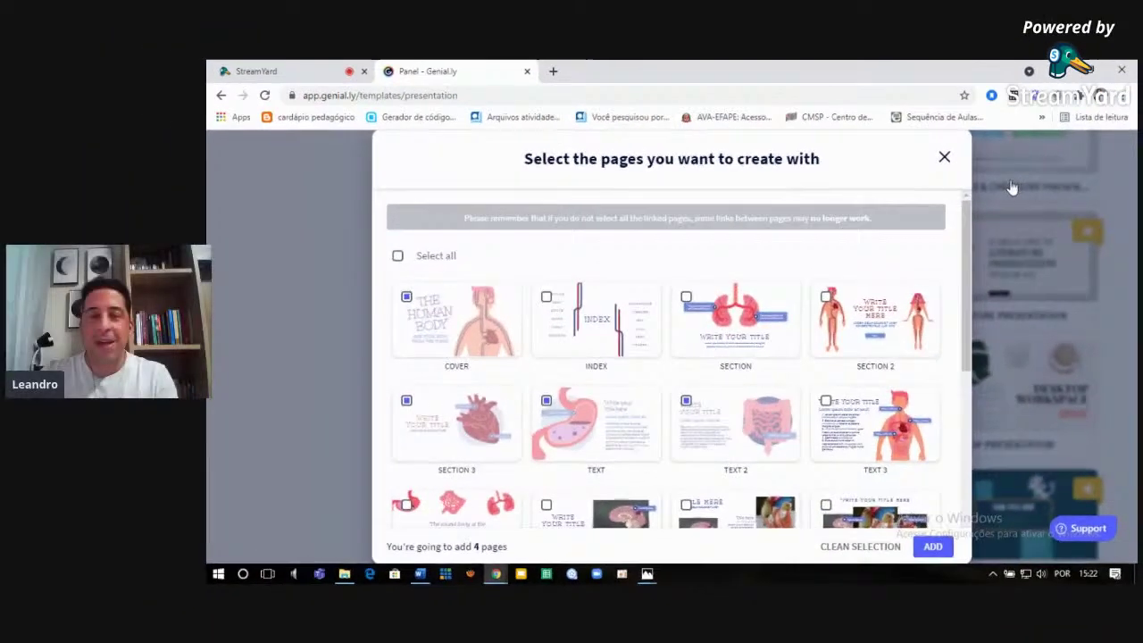
click(1012, 187)
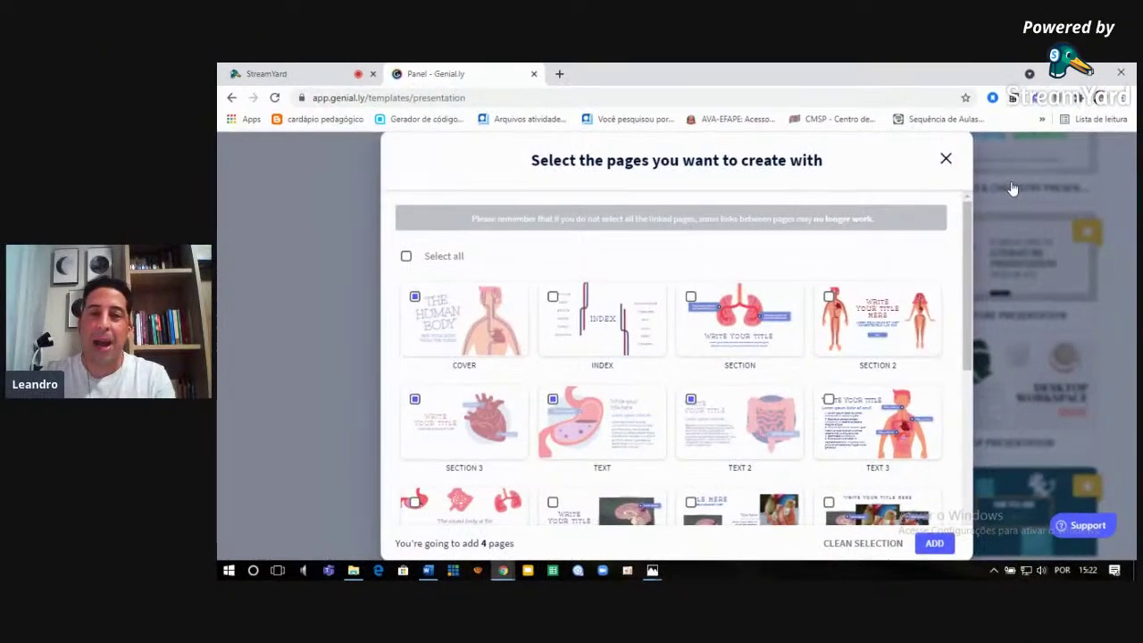
Look through the presentation template gallery again, from the basic layouts to the art and history themes.
scroll(498, 401, up, 2)
scroll(499, 401, up, 10)
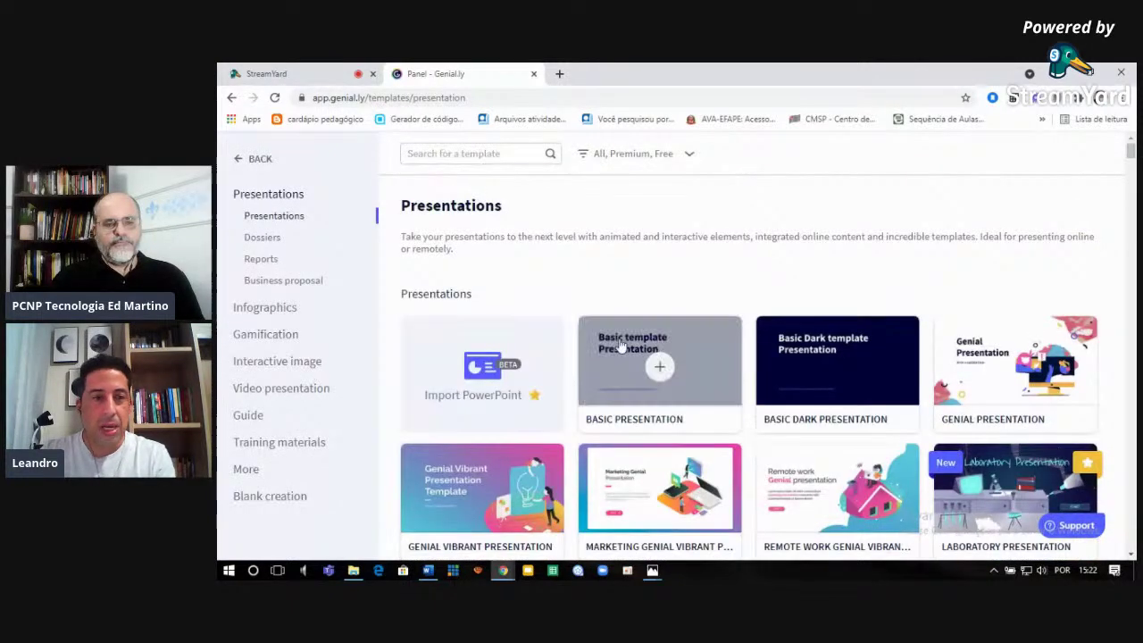
scroll(810, 443, down, 6)
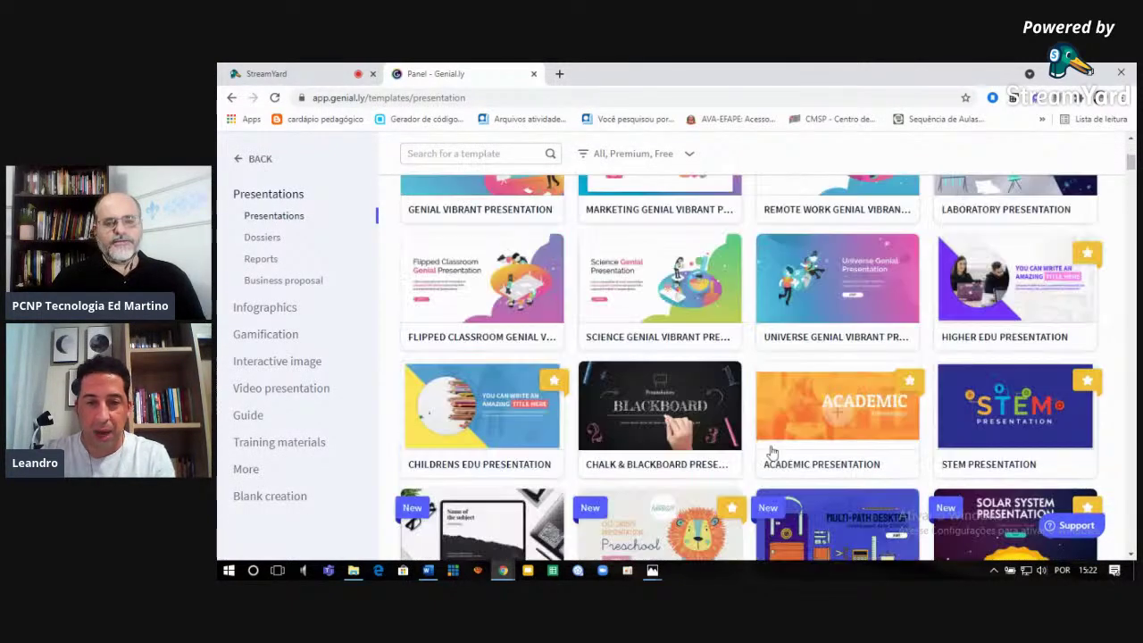
scroll(772, 454, up, 1)
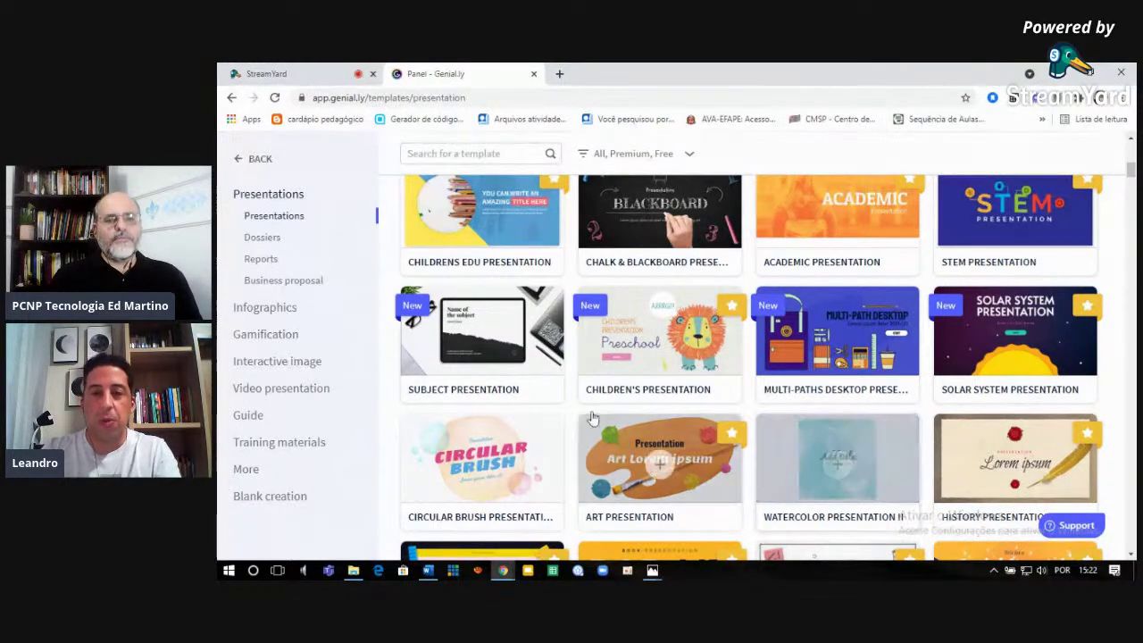
scroll(589, 356, up, 5)
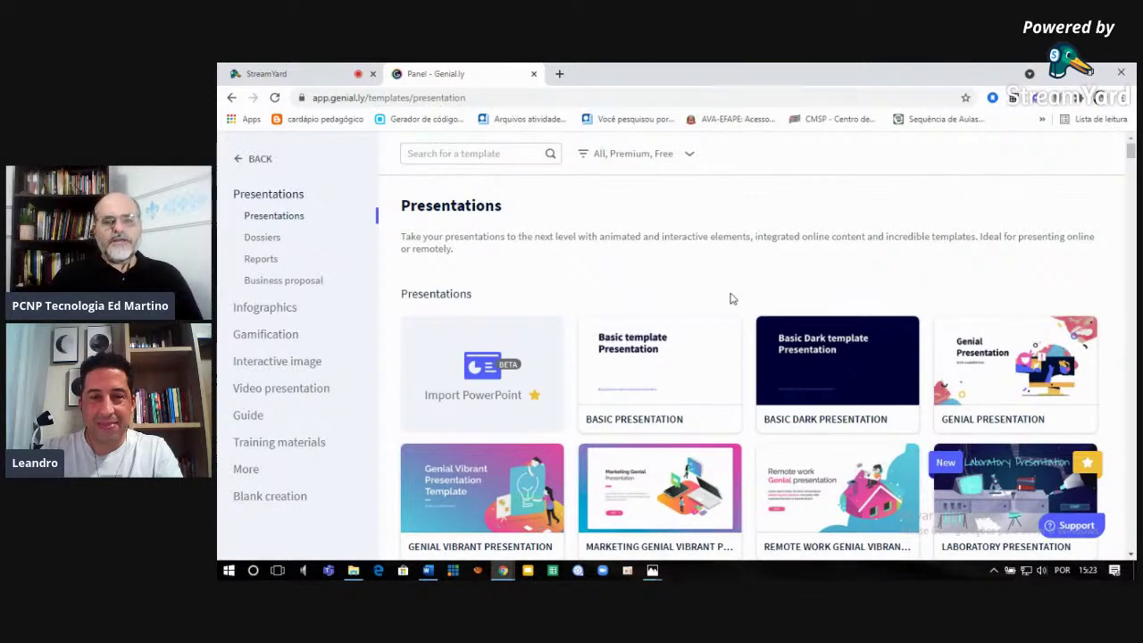
scroll(730, 298, down, 5)
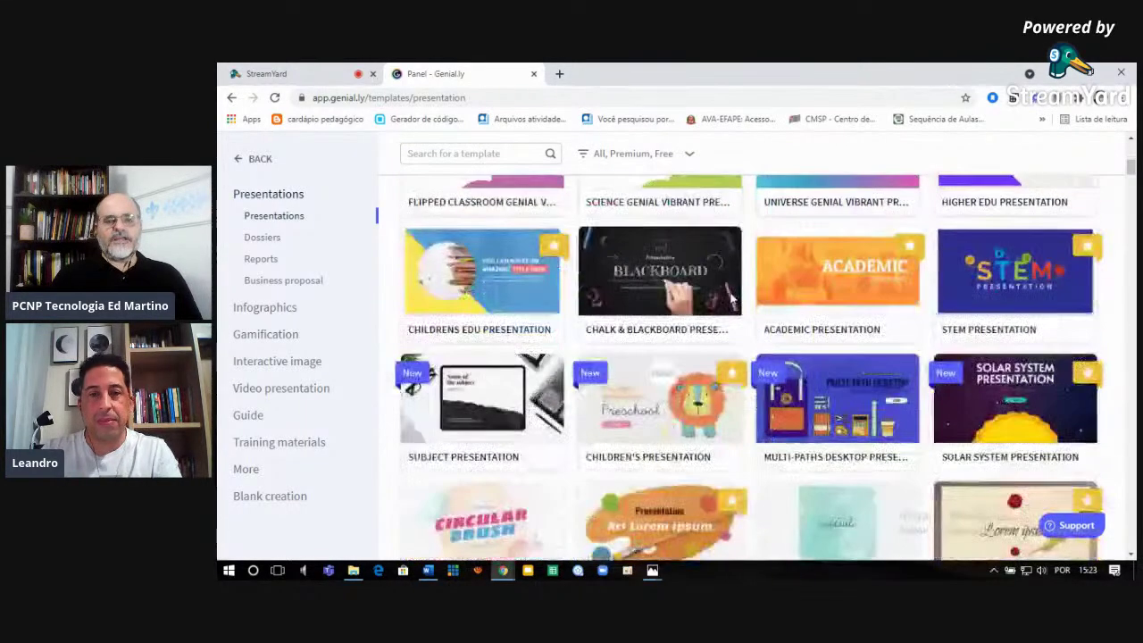
scroll(729, 298, down, 1)
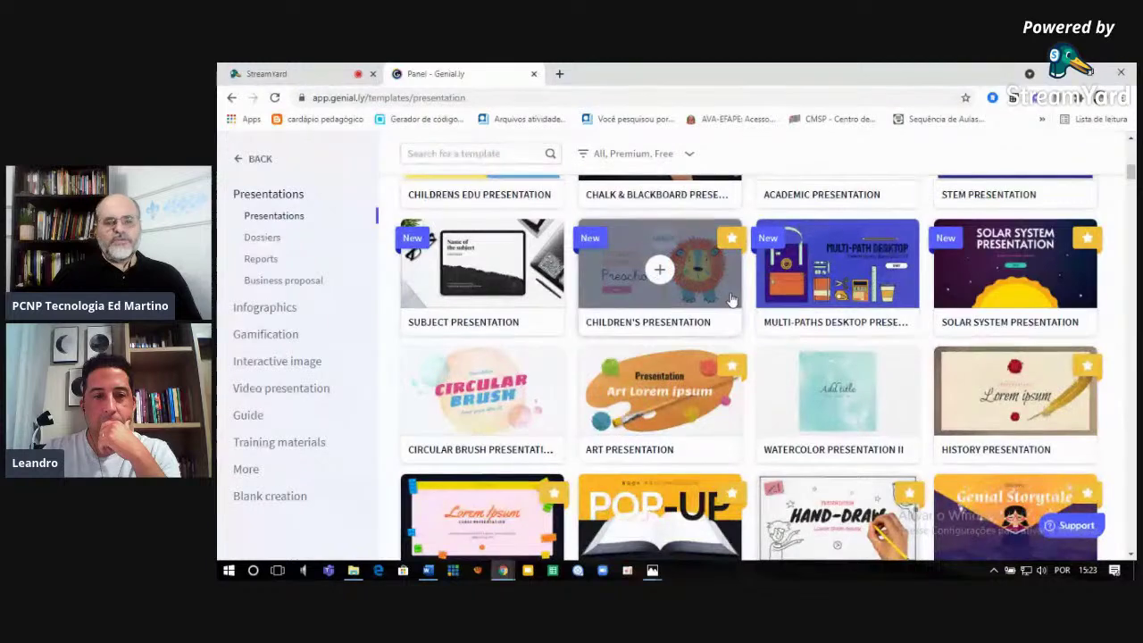
Translate the presentation templates page into Portuguese.
scroll(730, 300, up, 1)
scroll(730, 298, up, 5)
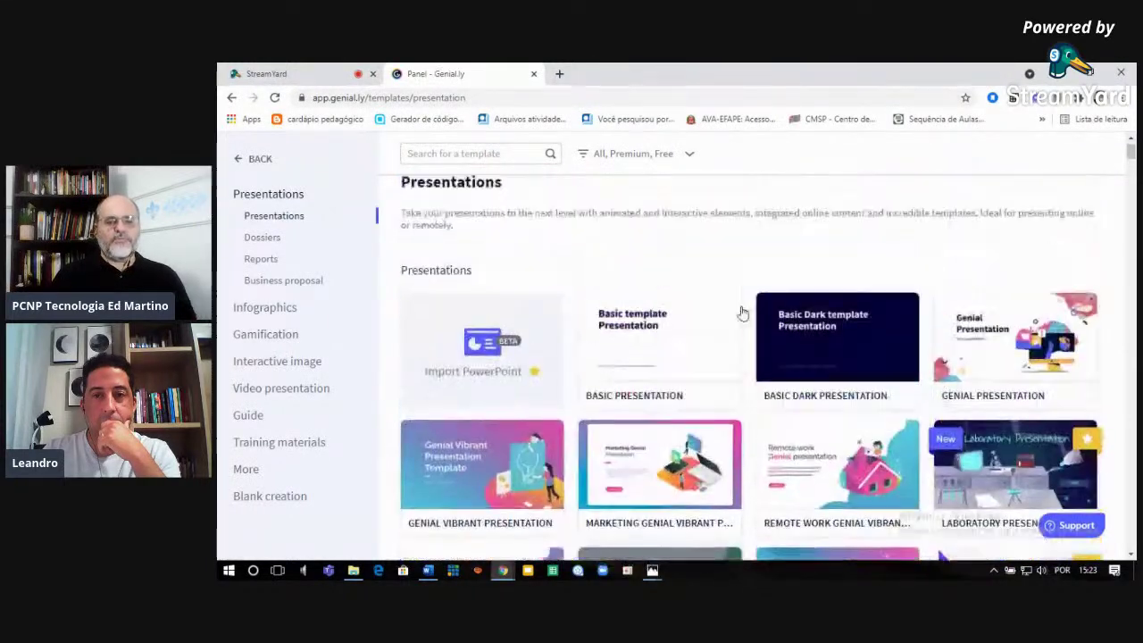
right_click(720, 273)
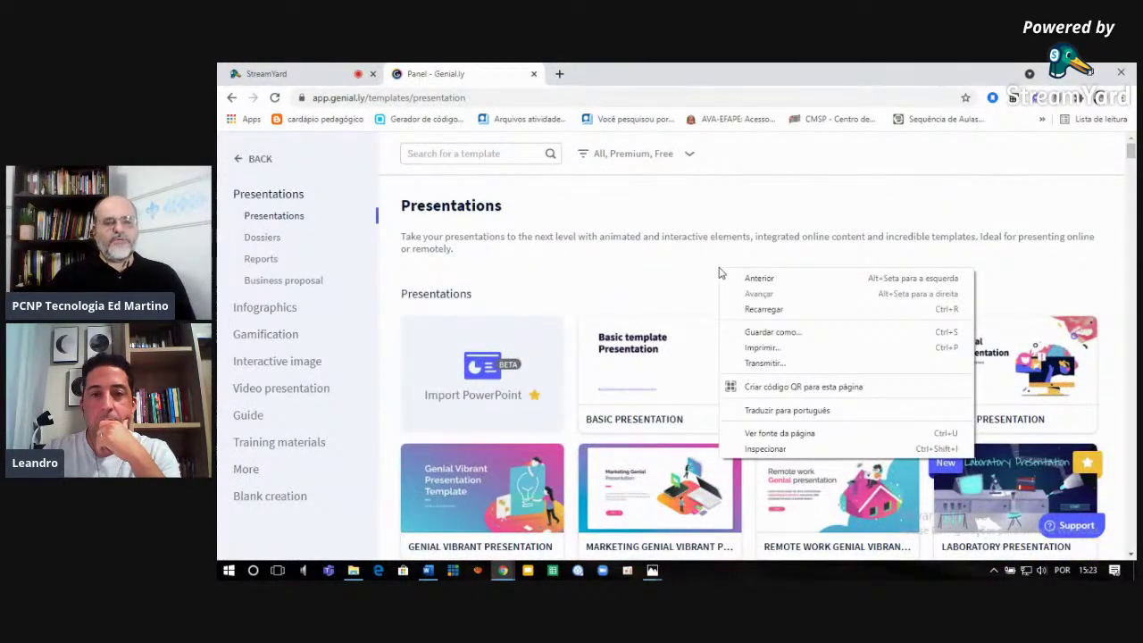
click(763, 410)
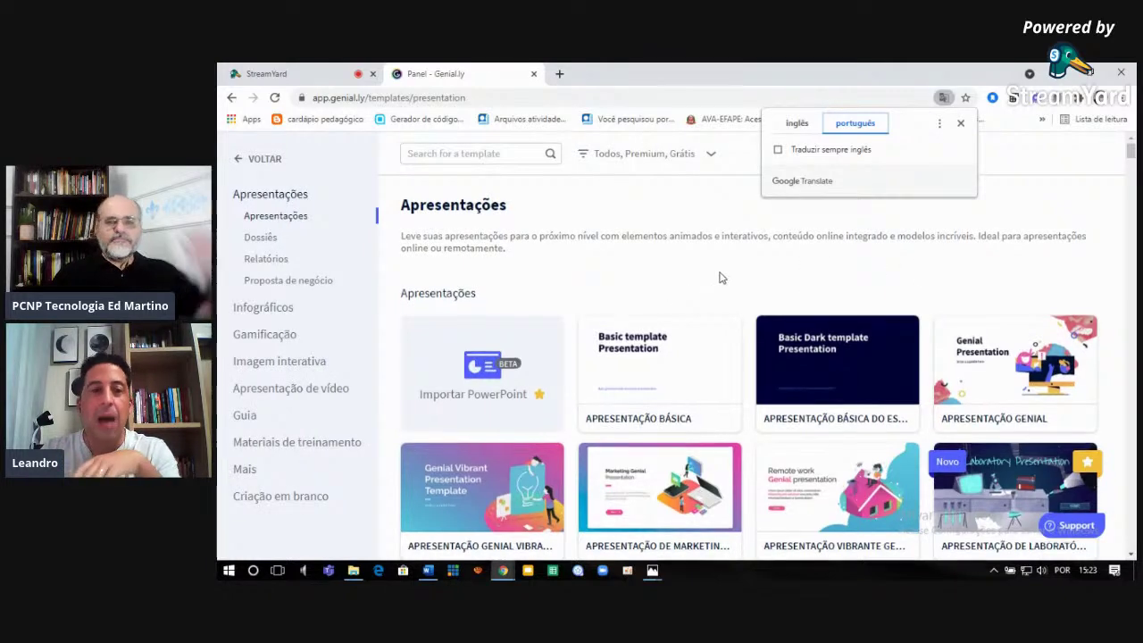
Look through the translated template gallery down to the thesis templates, checking which ones carry the premium star.
scroll(722, 276, down, 1)
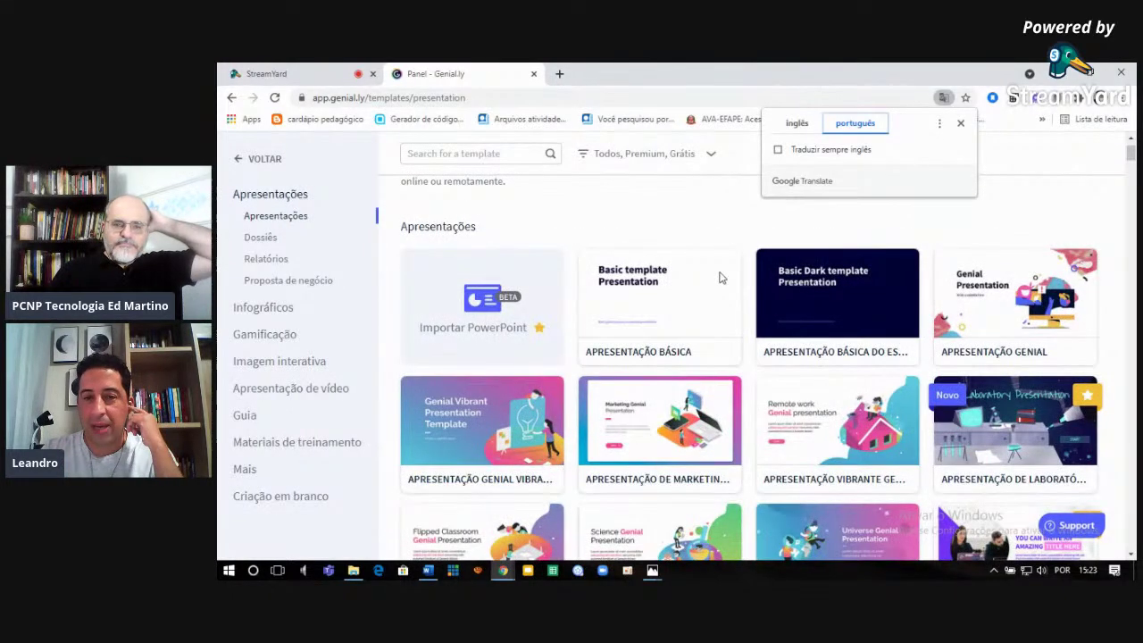
scroll(722, 278, down, 2)
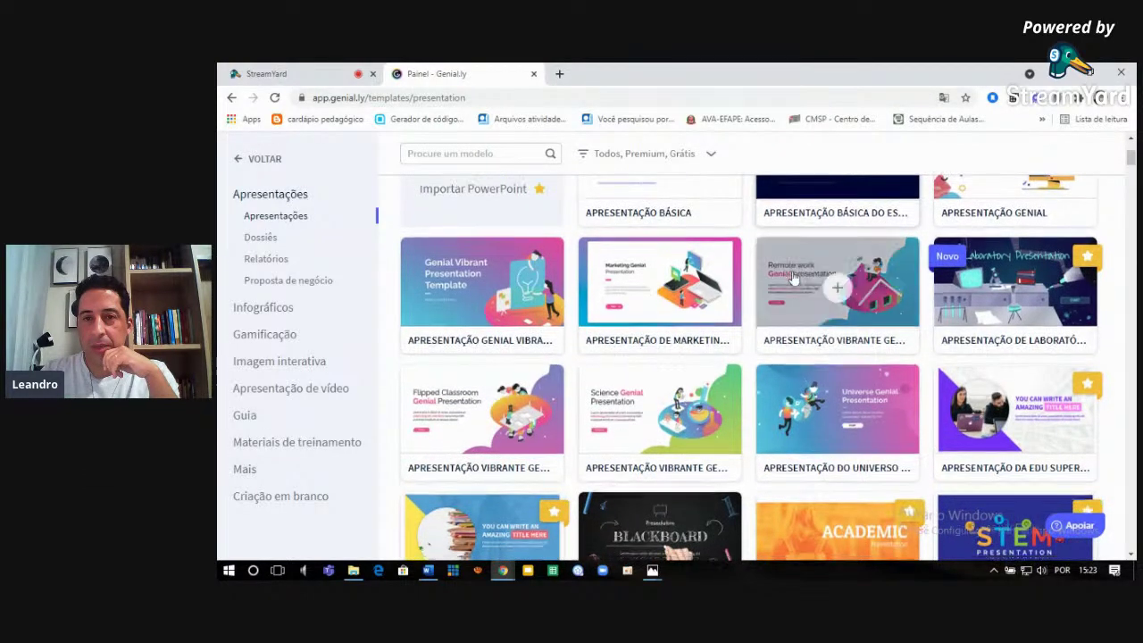
scroll(792, 284, down, 3)
scroll(790, 287, down, 1)
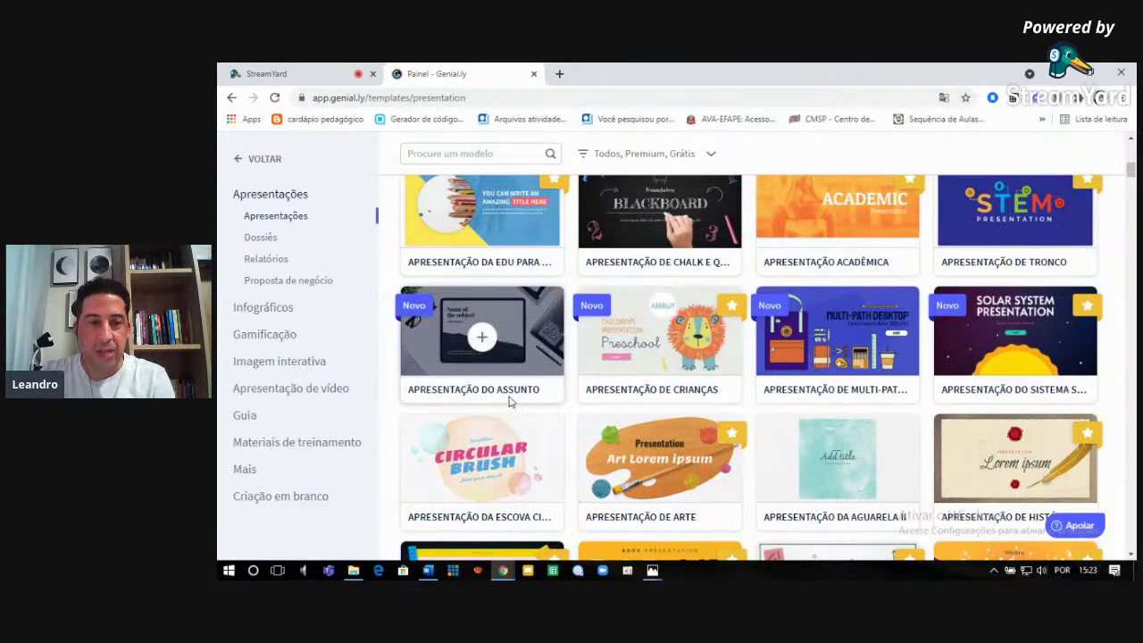
scroll(804, 375, up, 2)
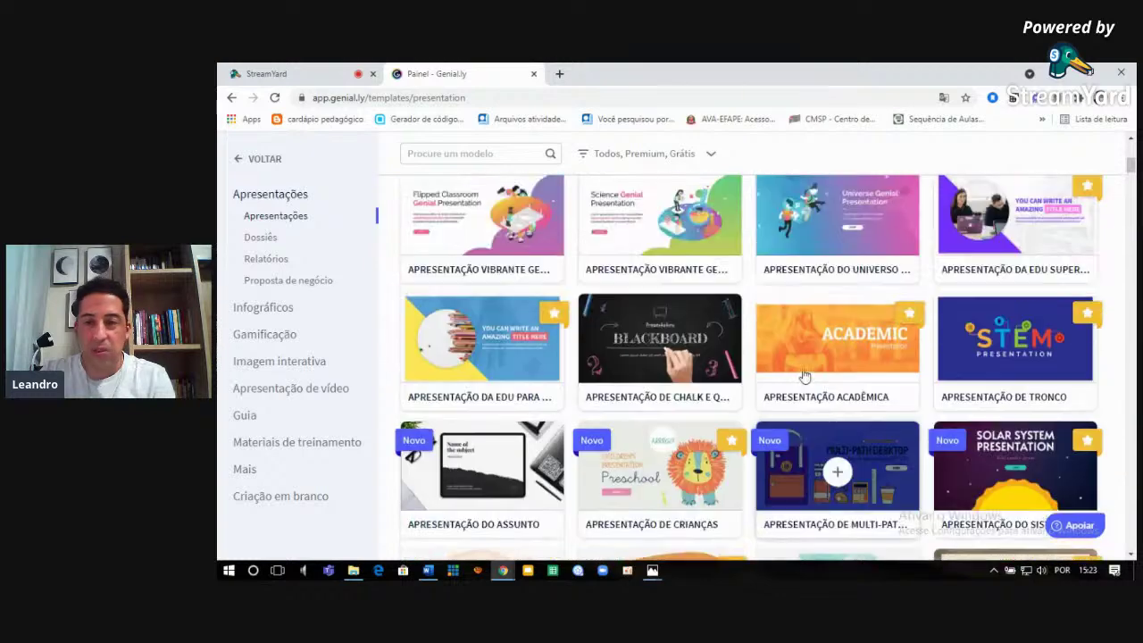
scroll(803, 377, down, 2)
scroll(786, 339, up, 1)
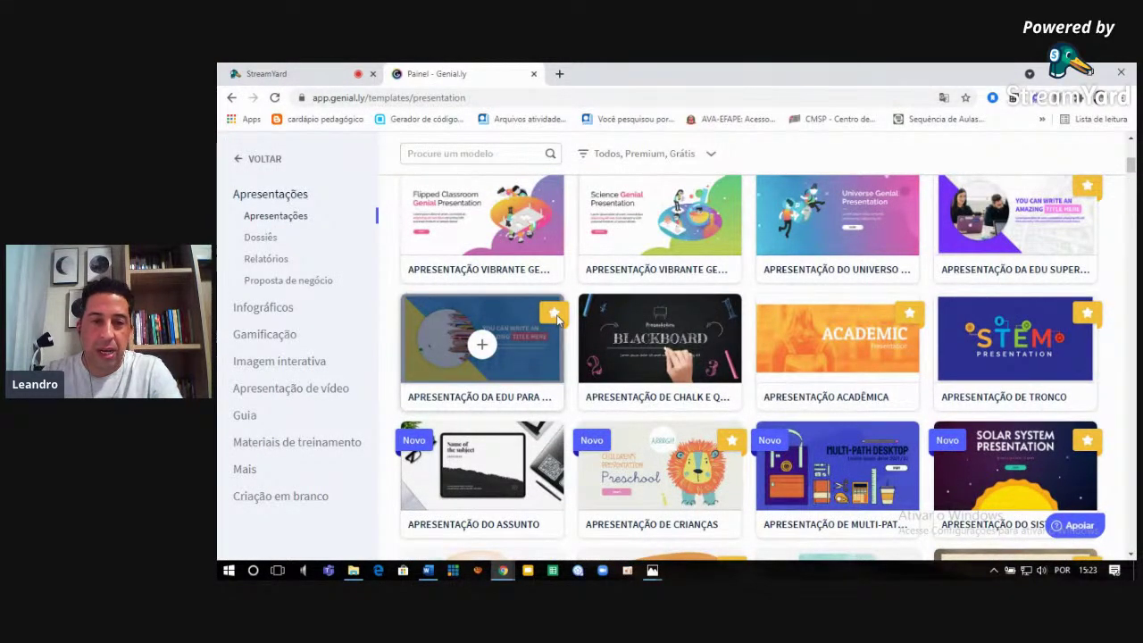
scroll(667, 332, down, 1)
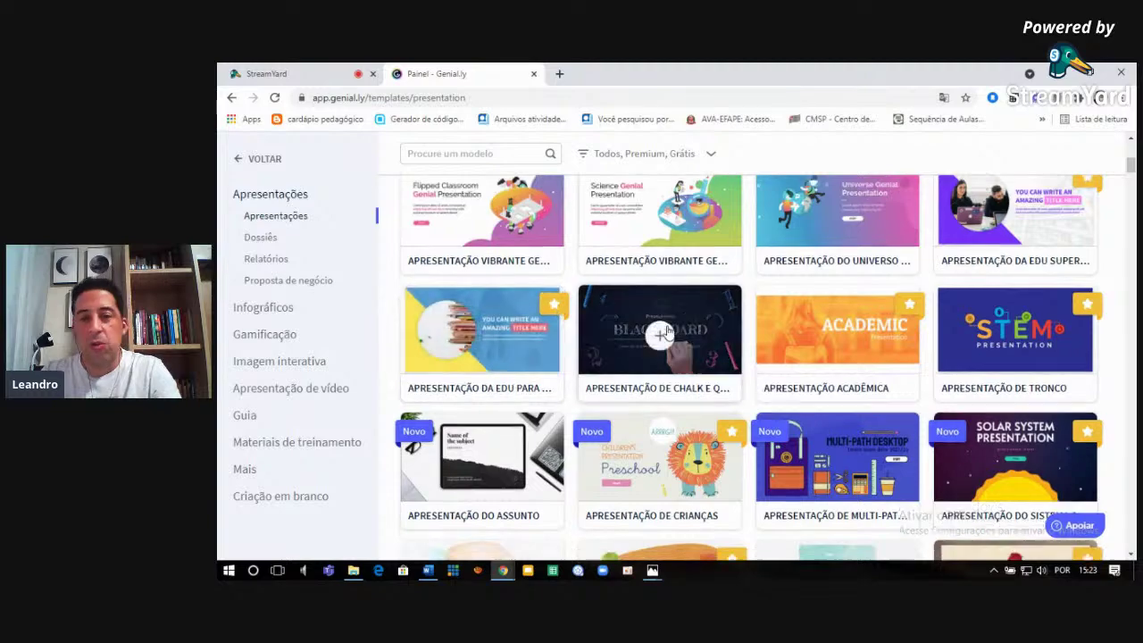
scroll(667, 331, down, 4)
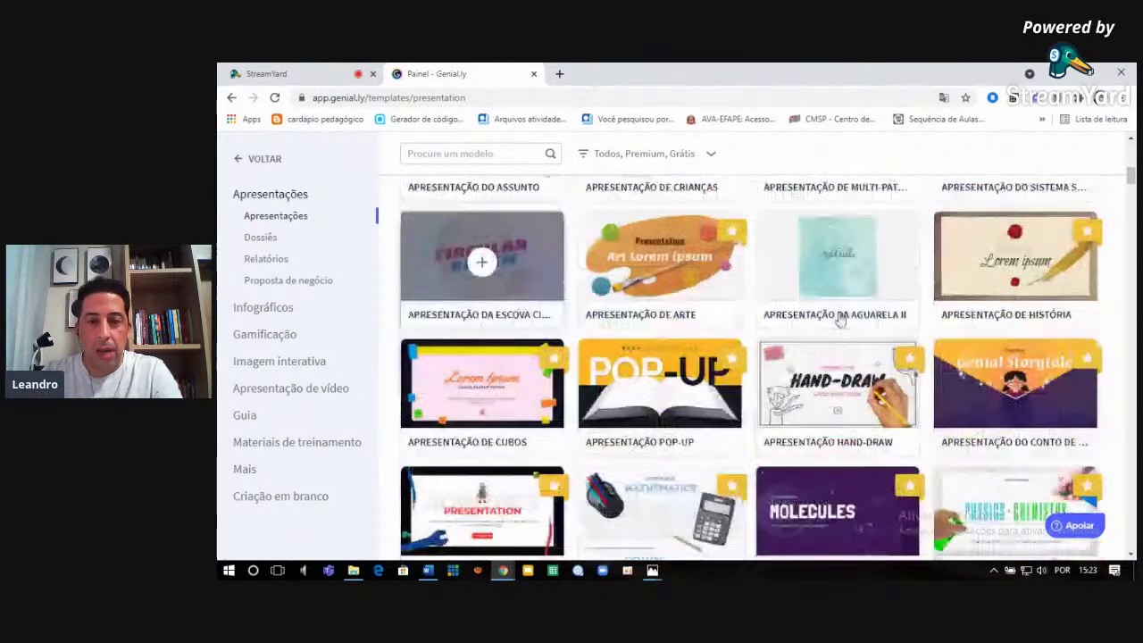
scroll(837, 322, down, 3)
scroll(732, 348, down, 4)
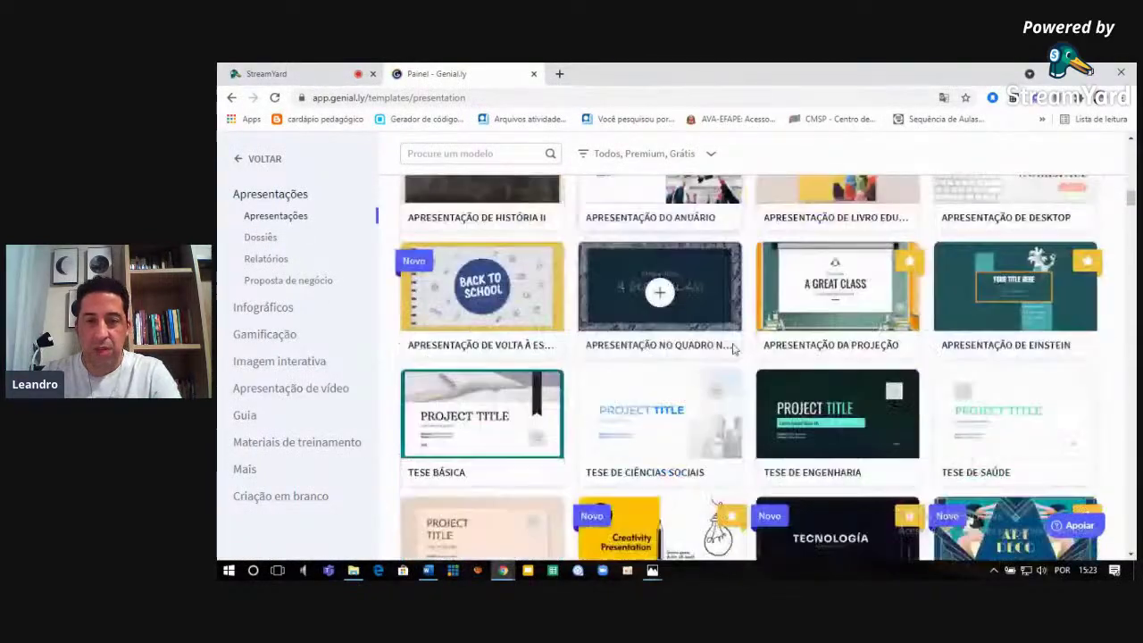
Leave the presentation templates and open the list of the account's own creations.
scroll(732, 348, up, 10)
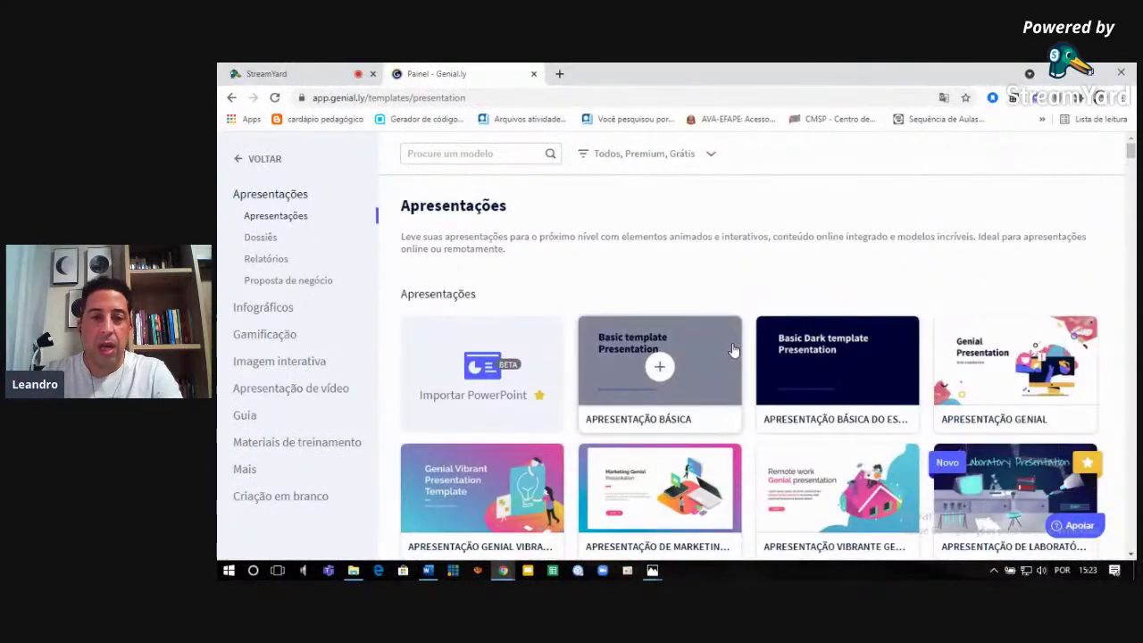
click(262, 161)
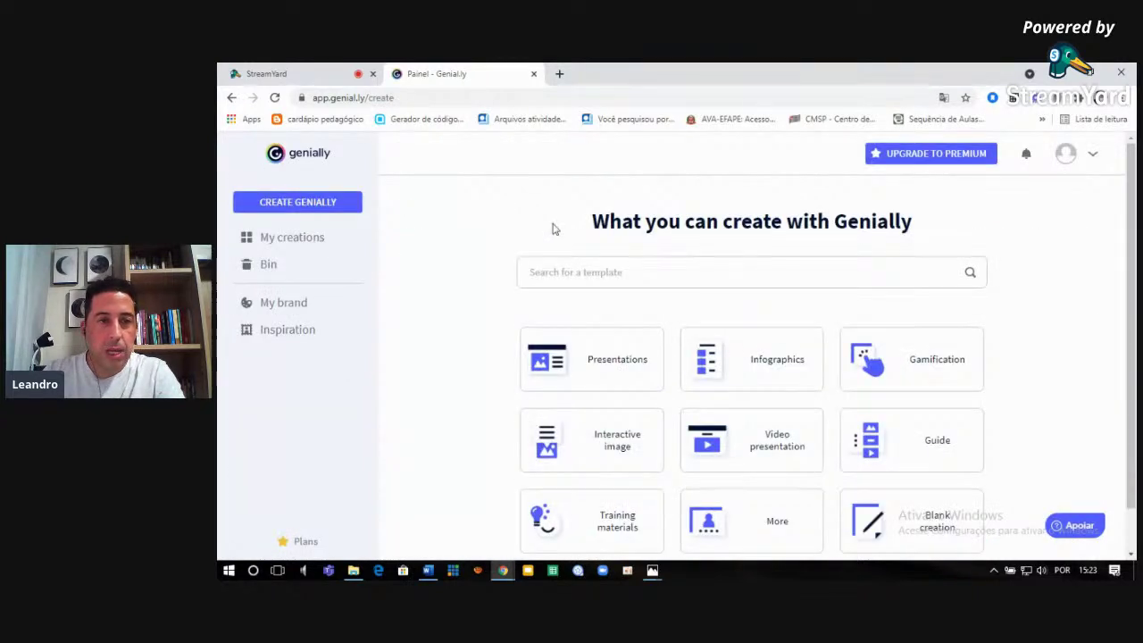
click(282, 243)
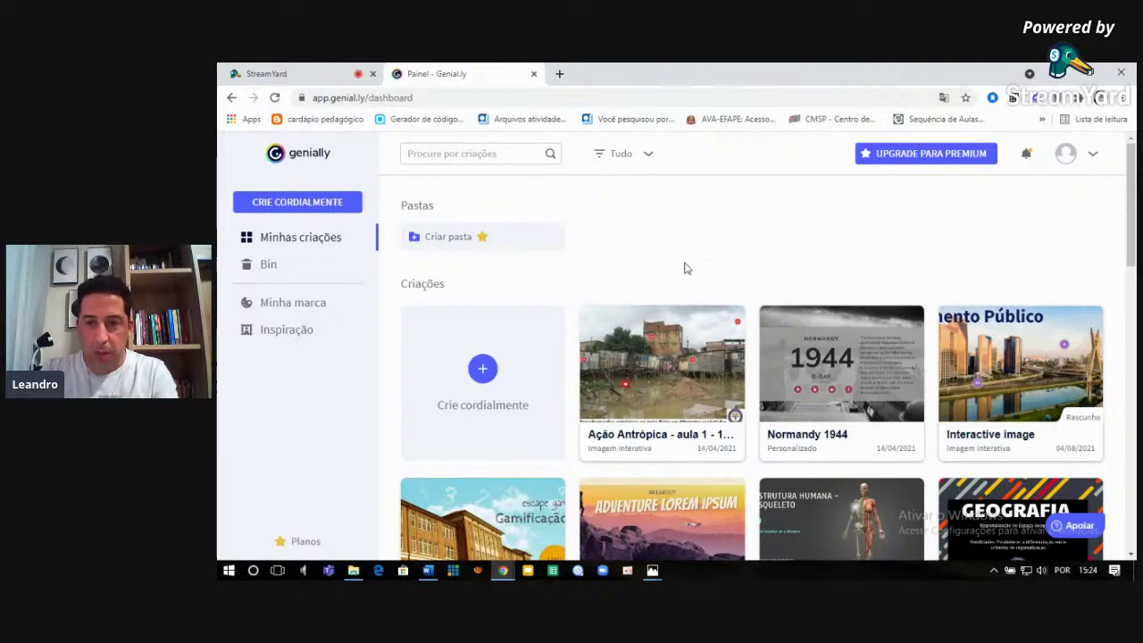
Look over the existing creations, from the interactive images and escape games down to the geography presentations.
mouse_move(702, 383)
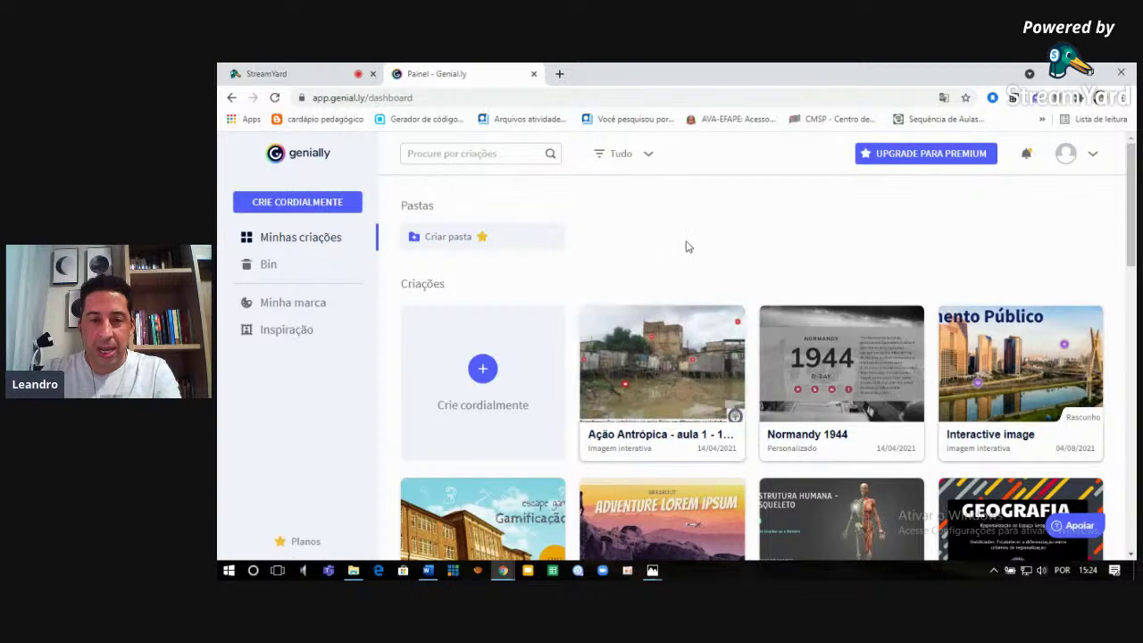
scroll(868, 361, down, 2)
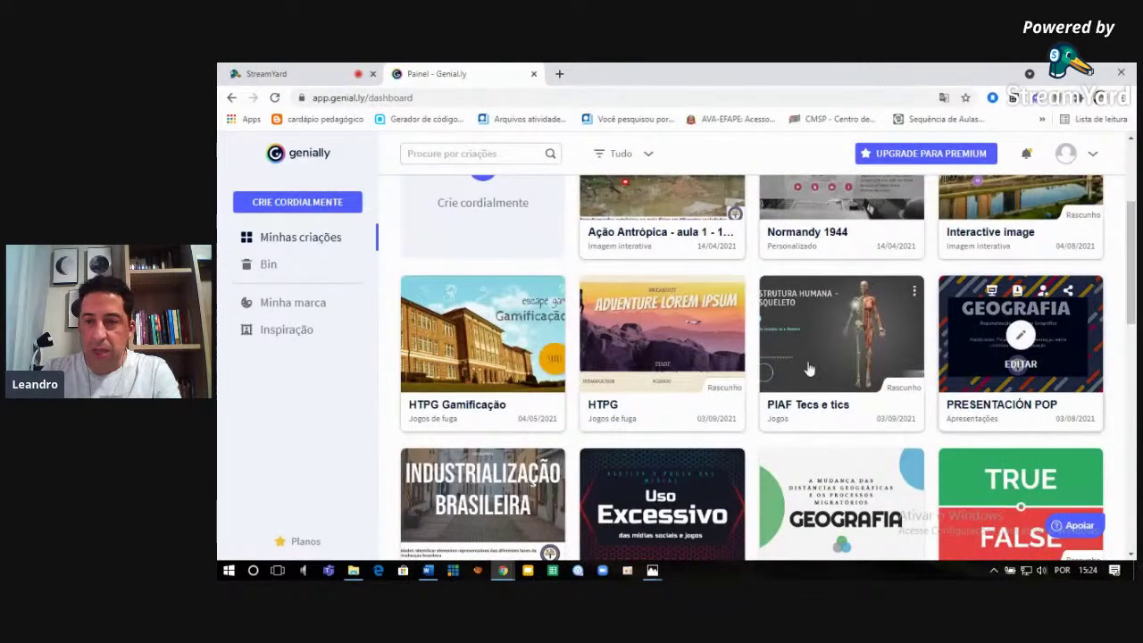
mouse_move(516, 410)
scroll(516, 410, down, 1)
scroll(536, 408, up, 2)
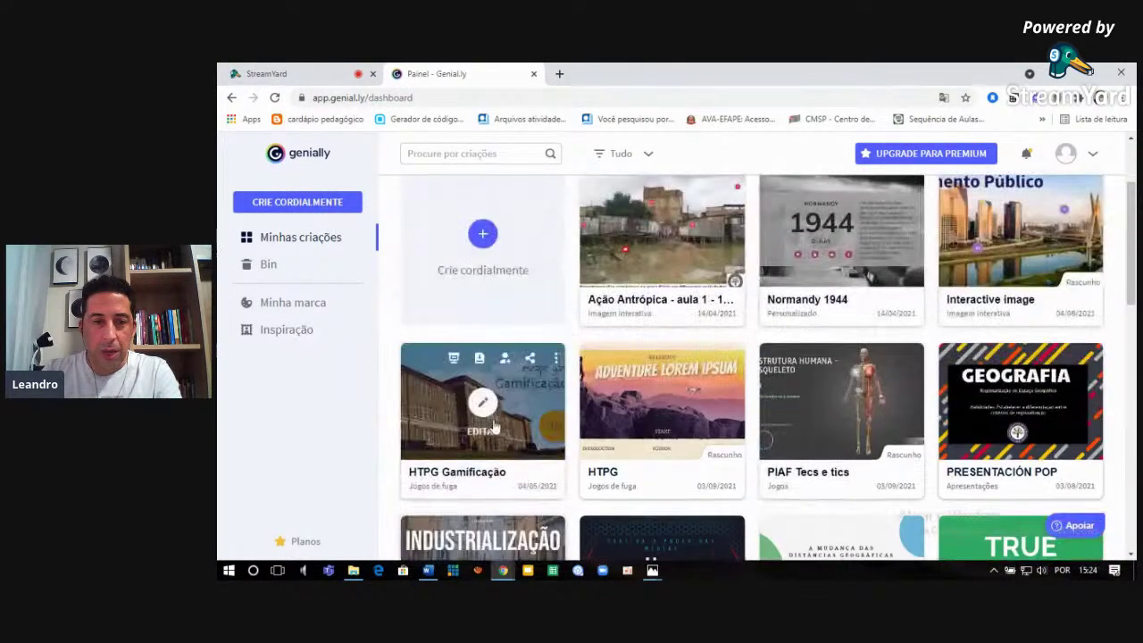
scroll(719, 419, down, 1)
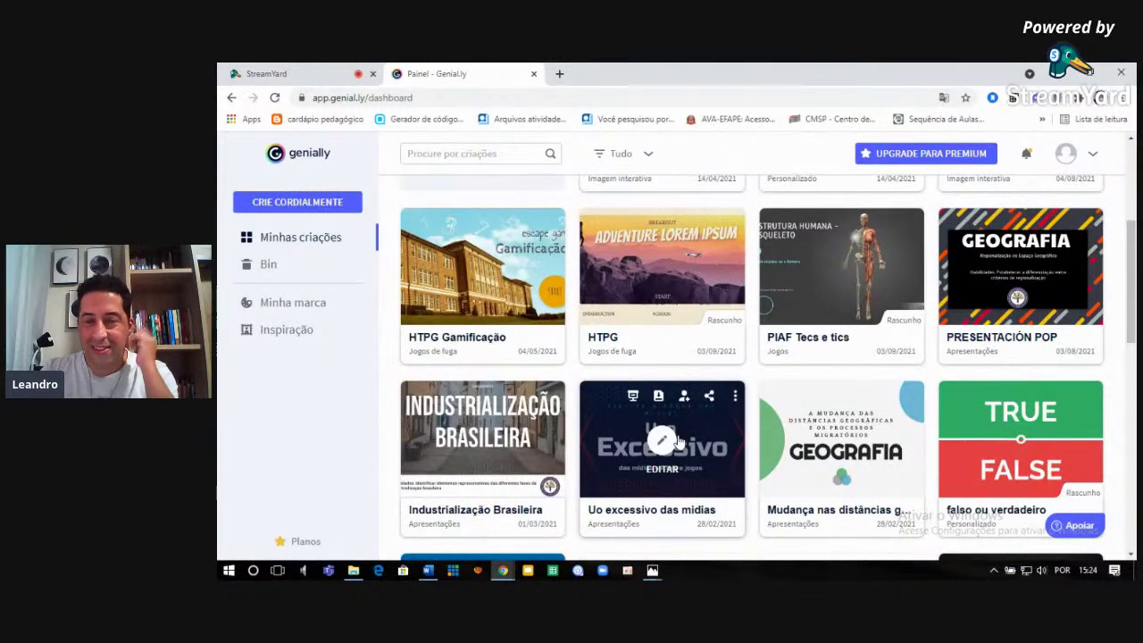
scroll(802, 427, down, 2)
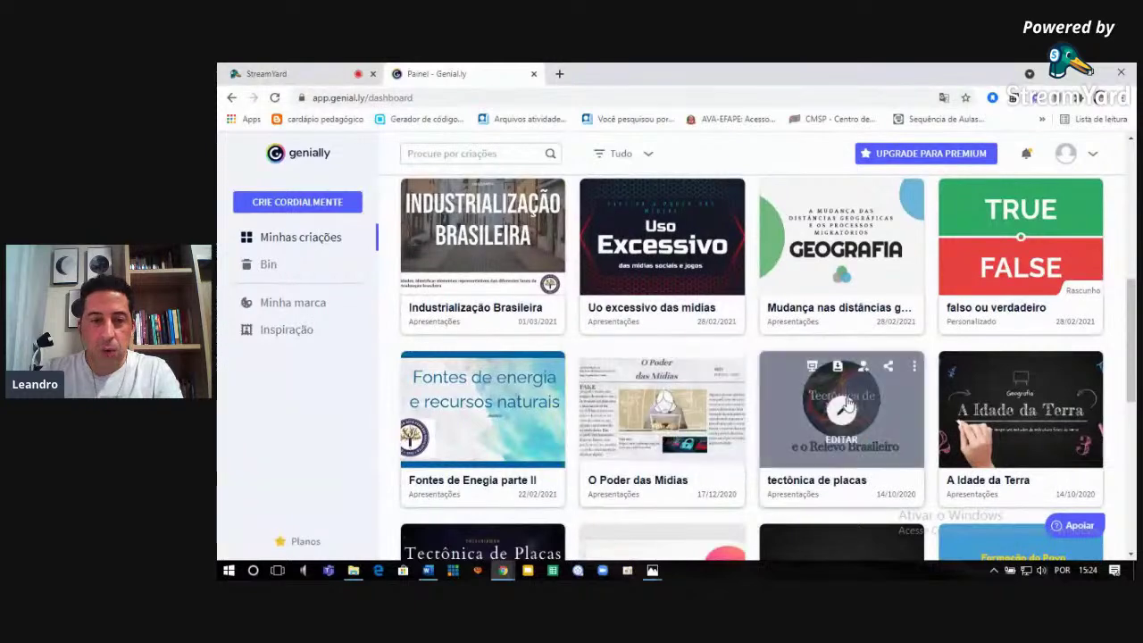
Open the interactive image Ação Antrópica - aula 1 in the editor and show it in presentation view.
scroll(839, 407, up, 4)
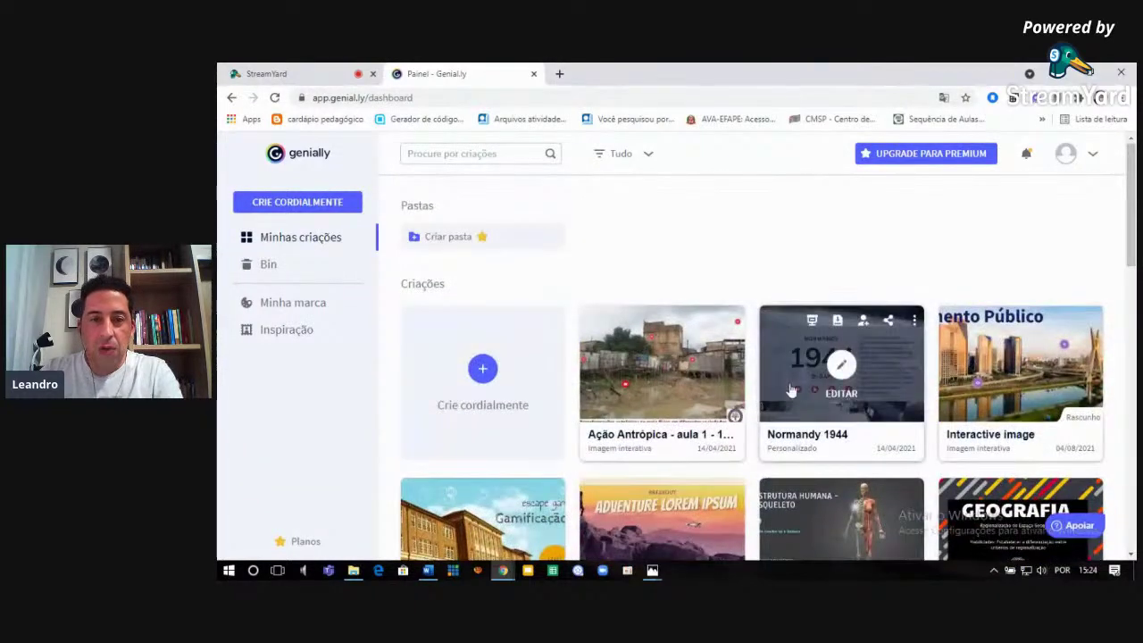
click(616, 367)
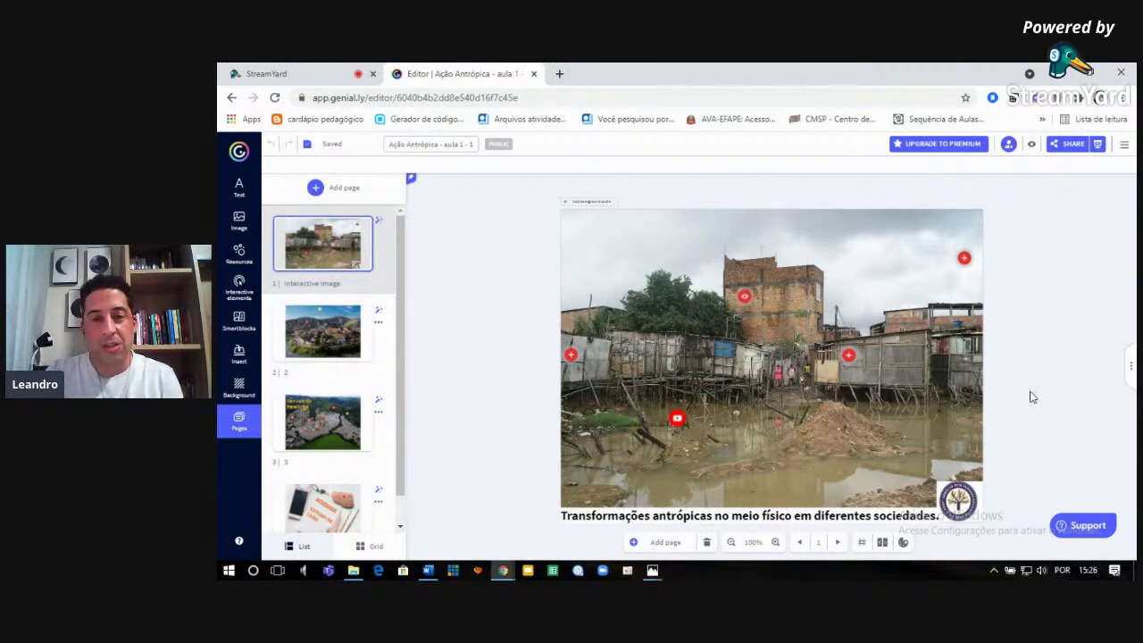
click(1099, 147)
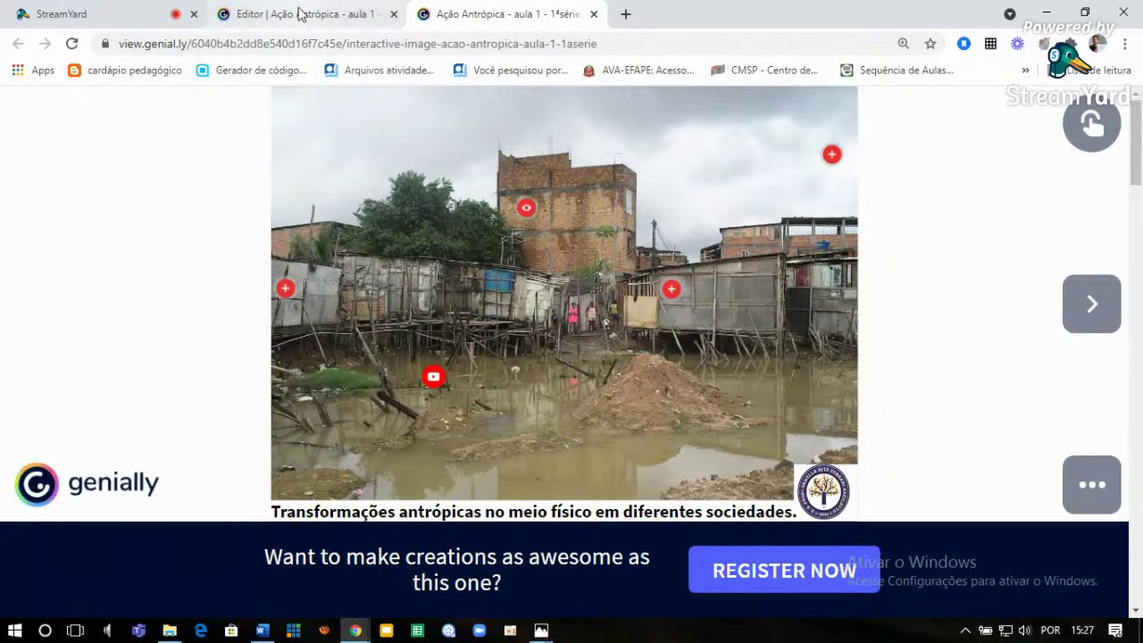
Show the presentation in full screen and view the flood photo and questions behind the hotspot on the far-left shack, closing them after.
click(1089, 500)
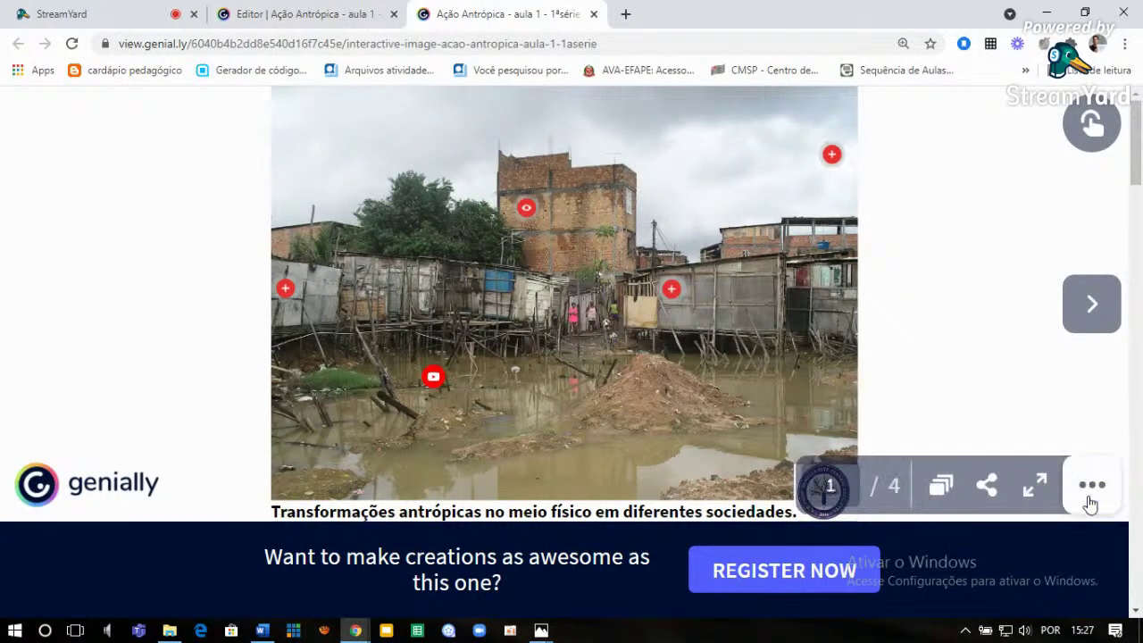
click(1034, 484)
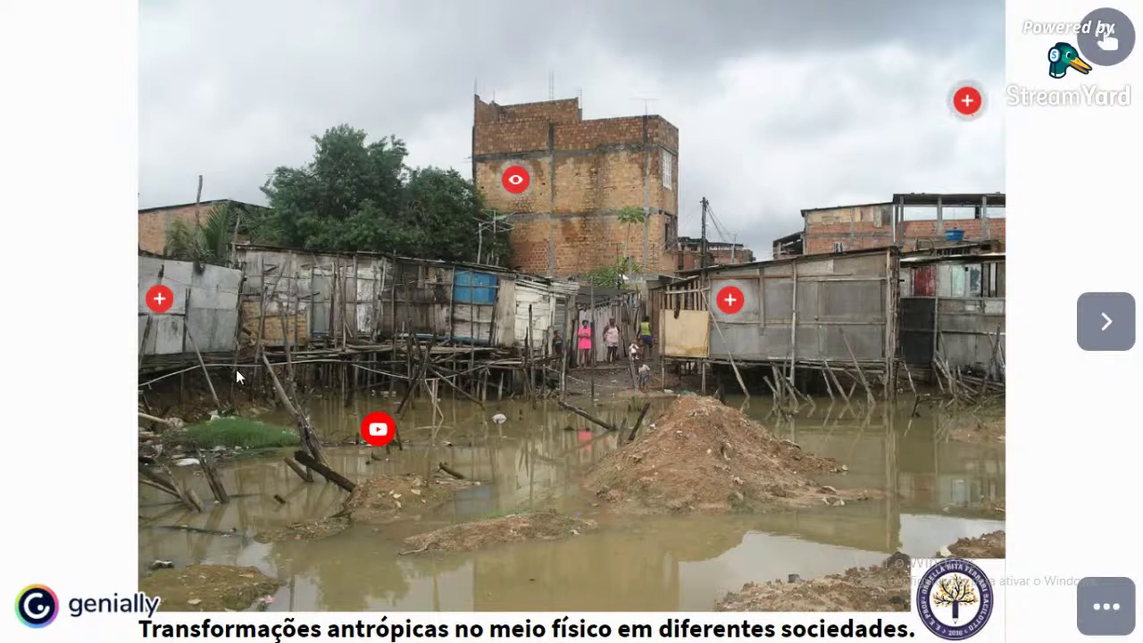
click(159, 301)
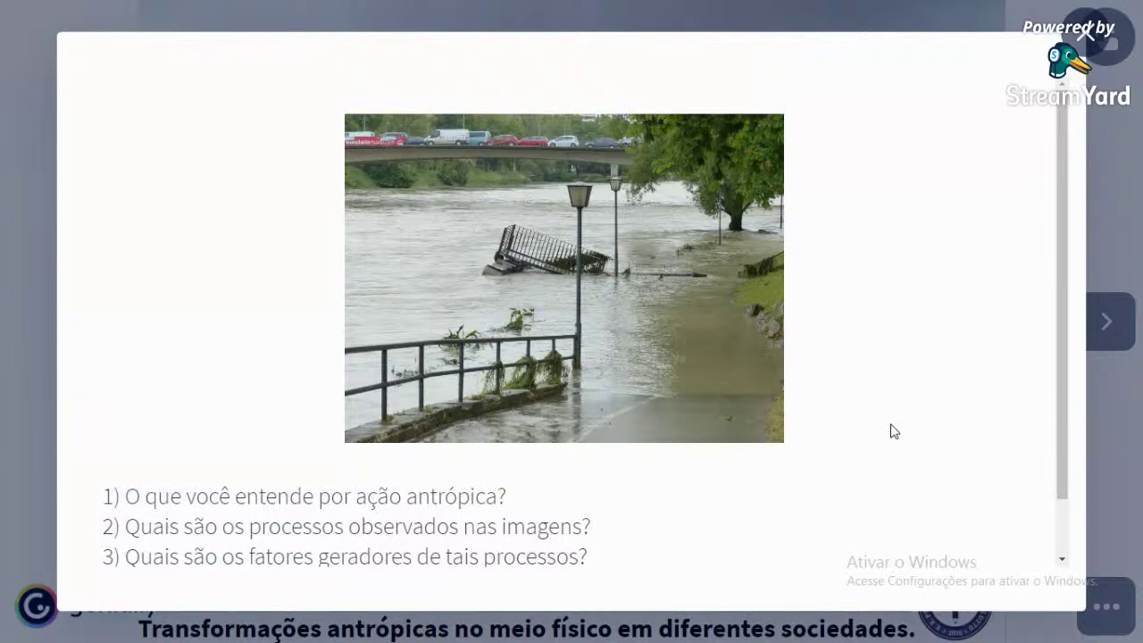
click(1084, 41)
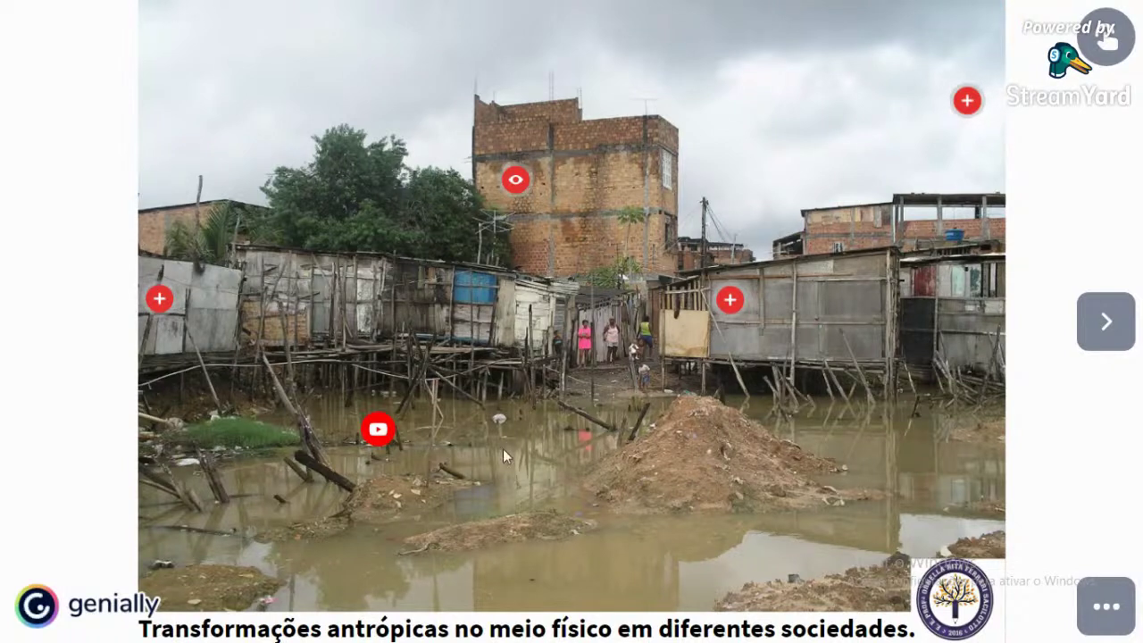
Open the eye hotspot on the brick building, read Texto 1 about São Paulo's rivers to its end, and close it.
click(506, 183)
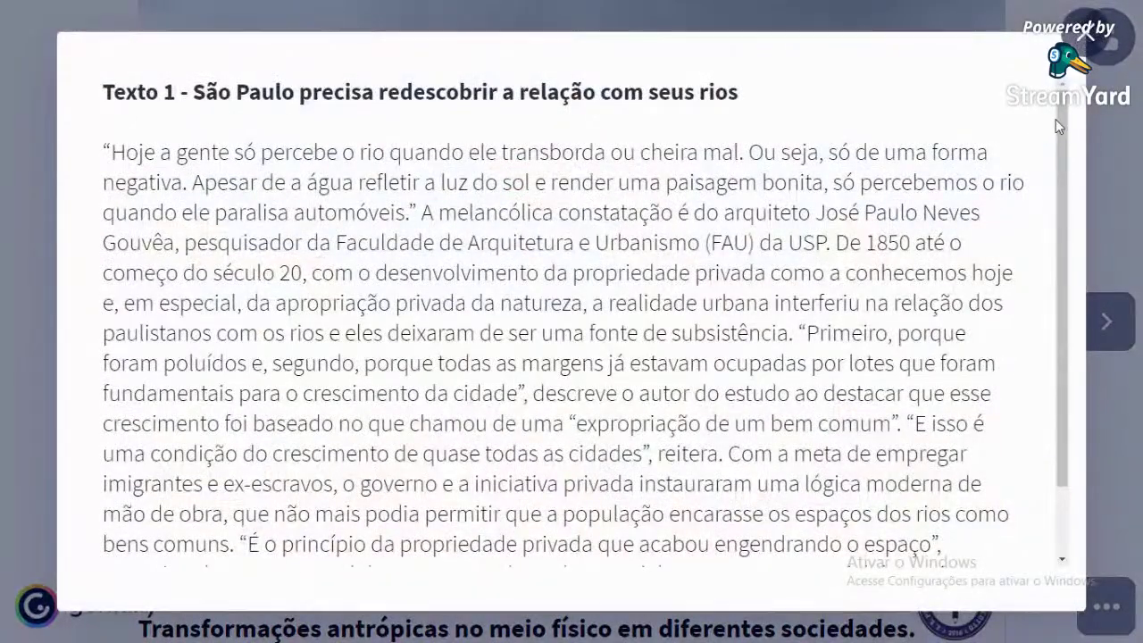
drag(1065, 134, 1064, 192)
drag(1063, 132, 960, 242)
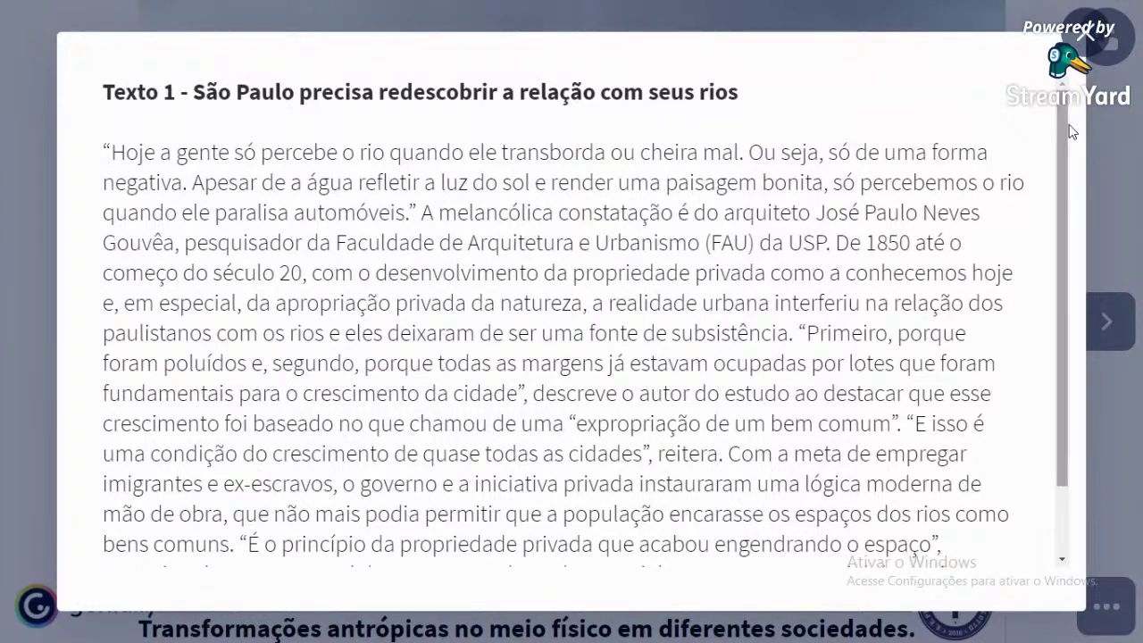
drag(1063, 138, 1060, 329)
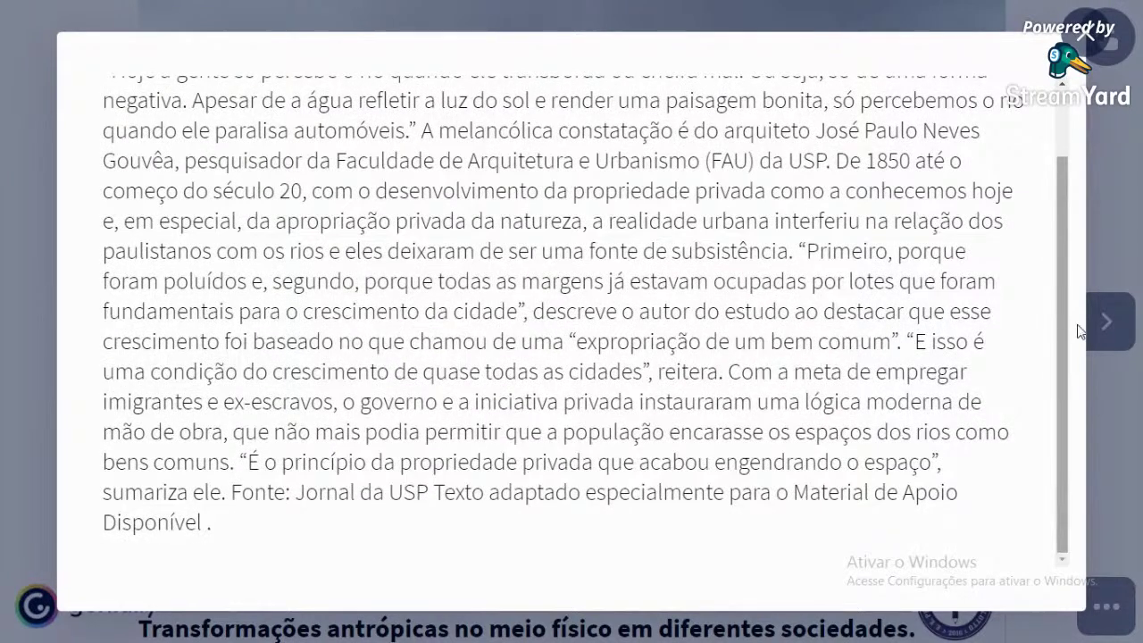
click(1085, 33)
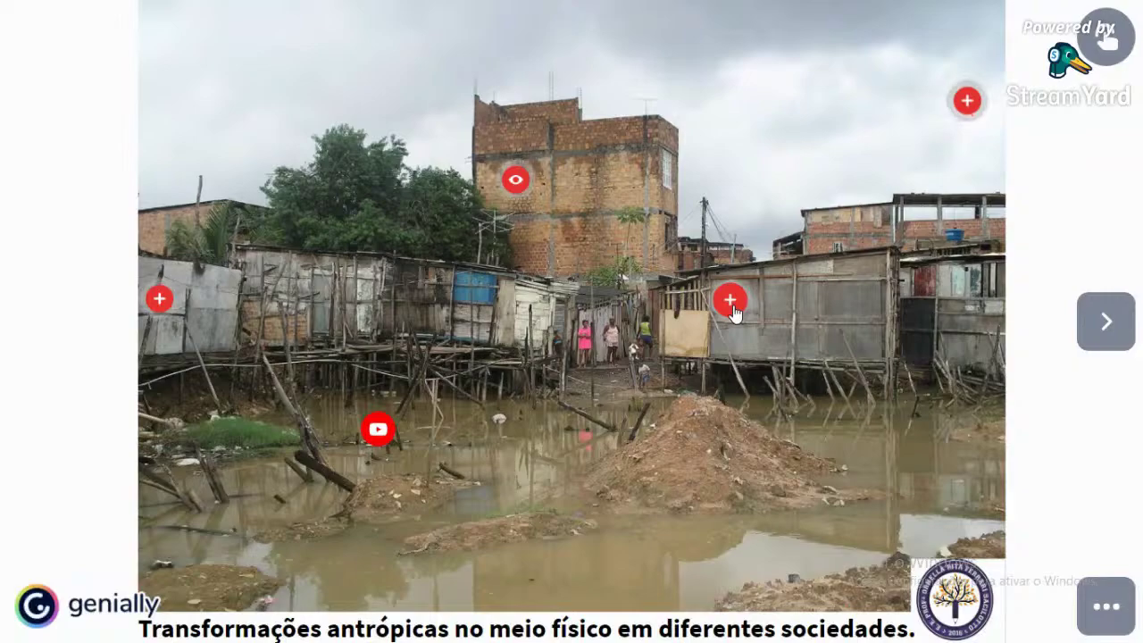
View the reflection question on the right-hand shack and the Mentimeter link in the sky, closing each one.
click(732, 303)
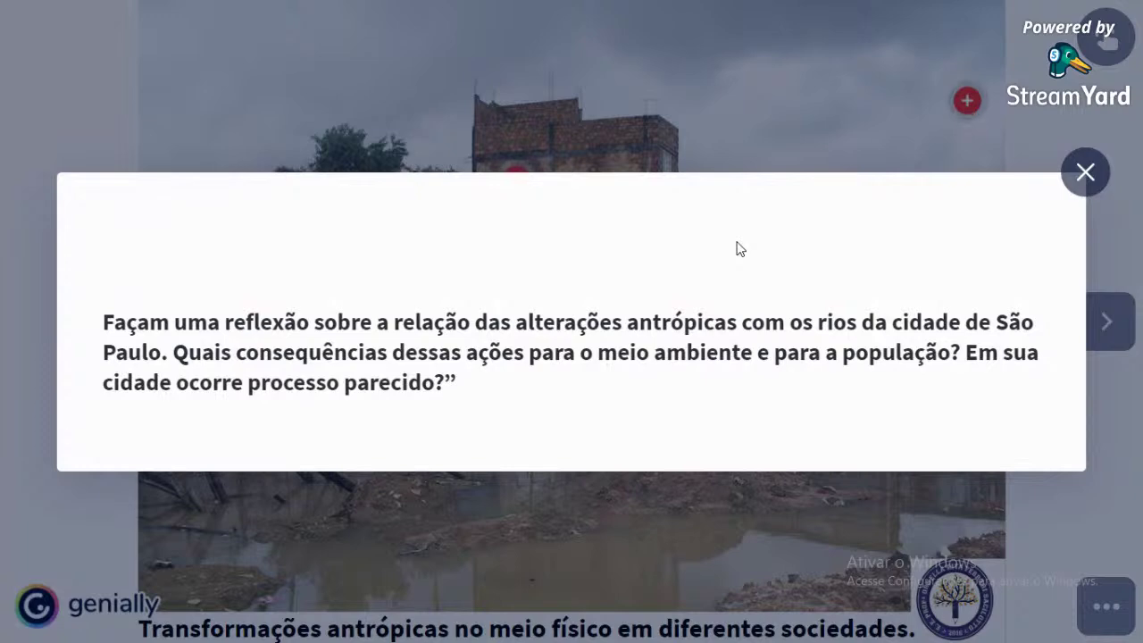
click(1086, 171)
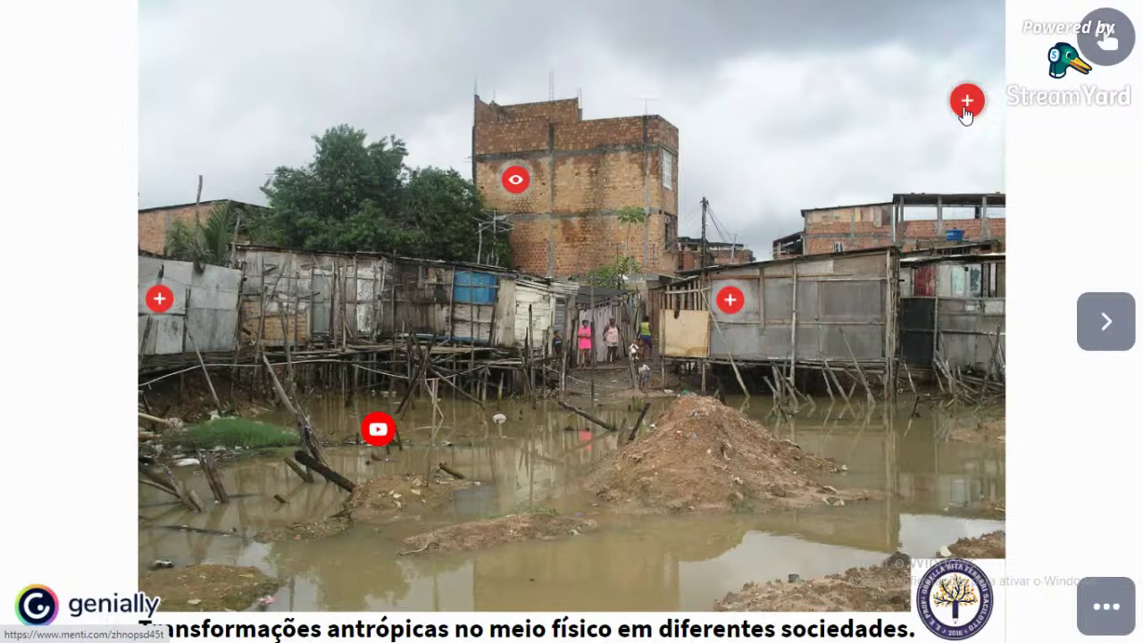
click(966, 112)
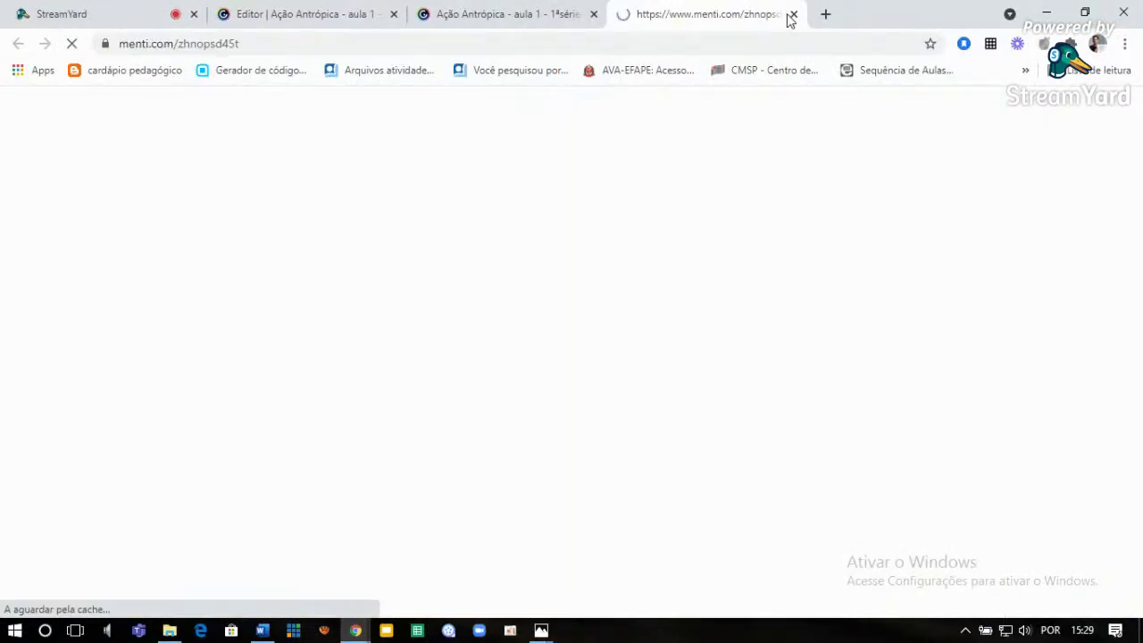
click(792, 15)
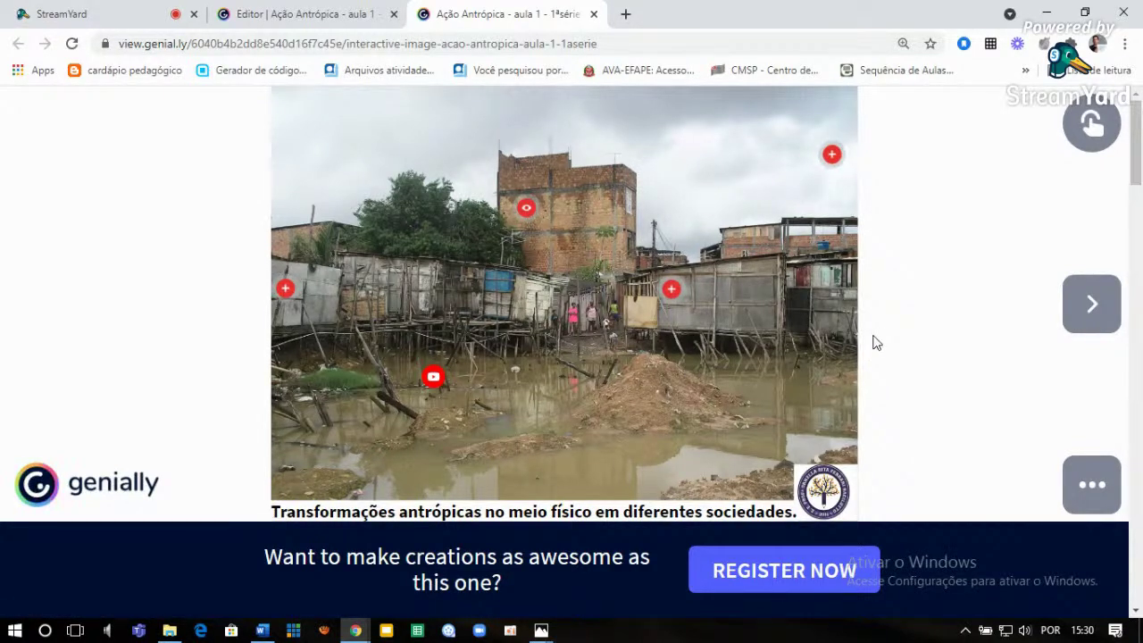
Browse to the São Luiz do Paraitinga page, view its flood text in the hidden hotspot, and return to page 2.
click(1089, 309)
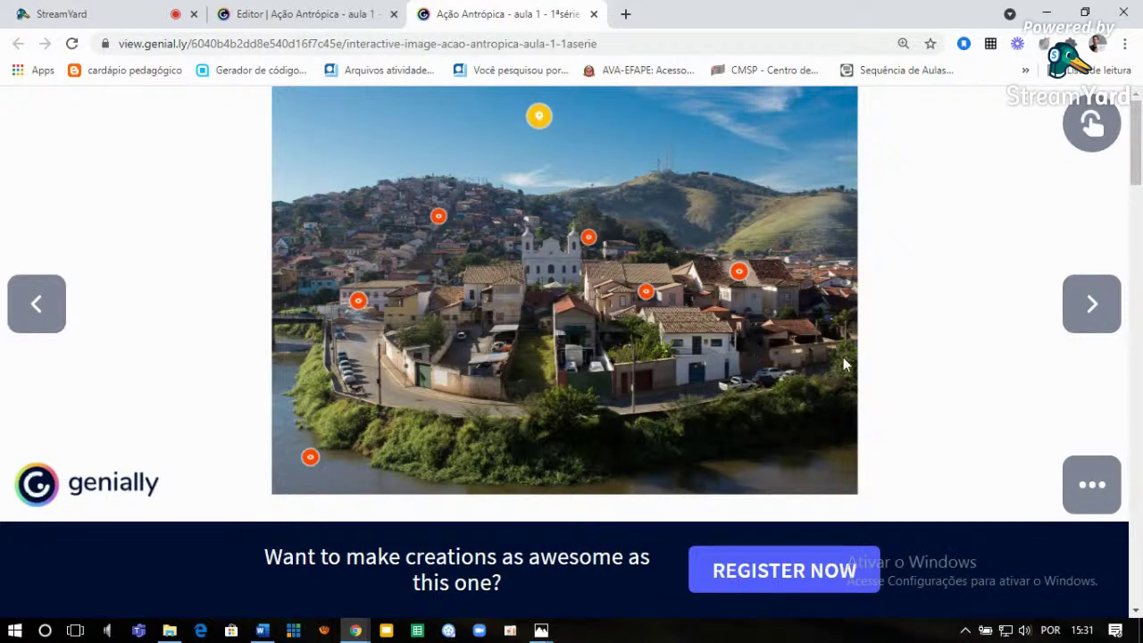
click(1100, 316)
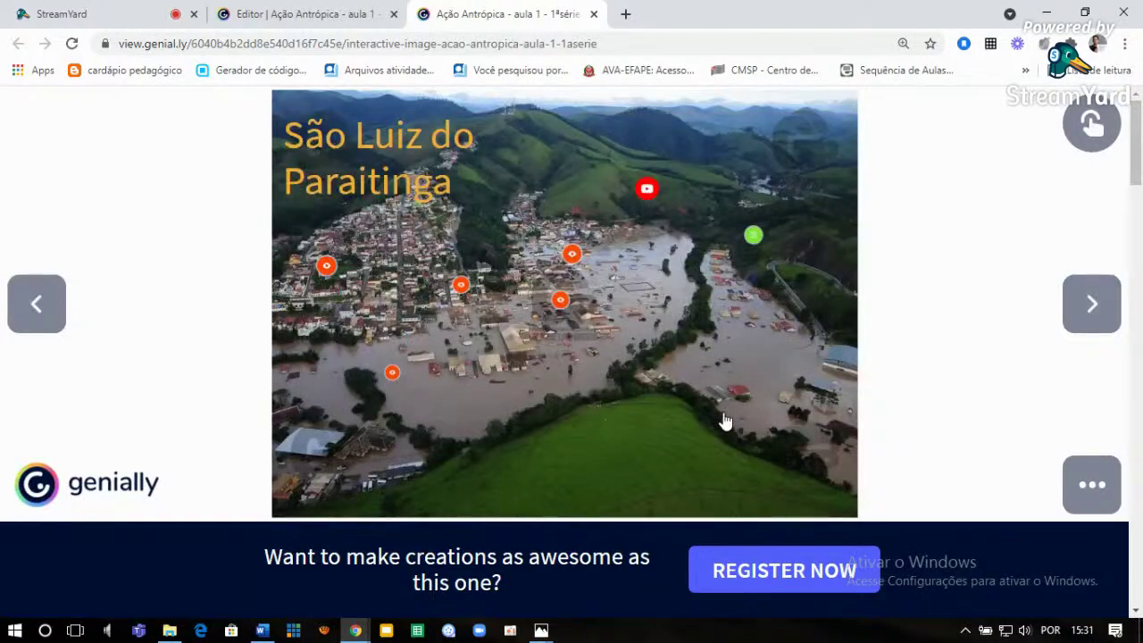
click(725, 421)
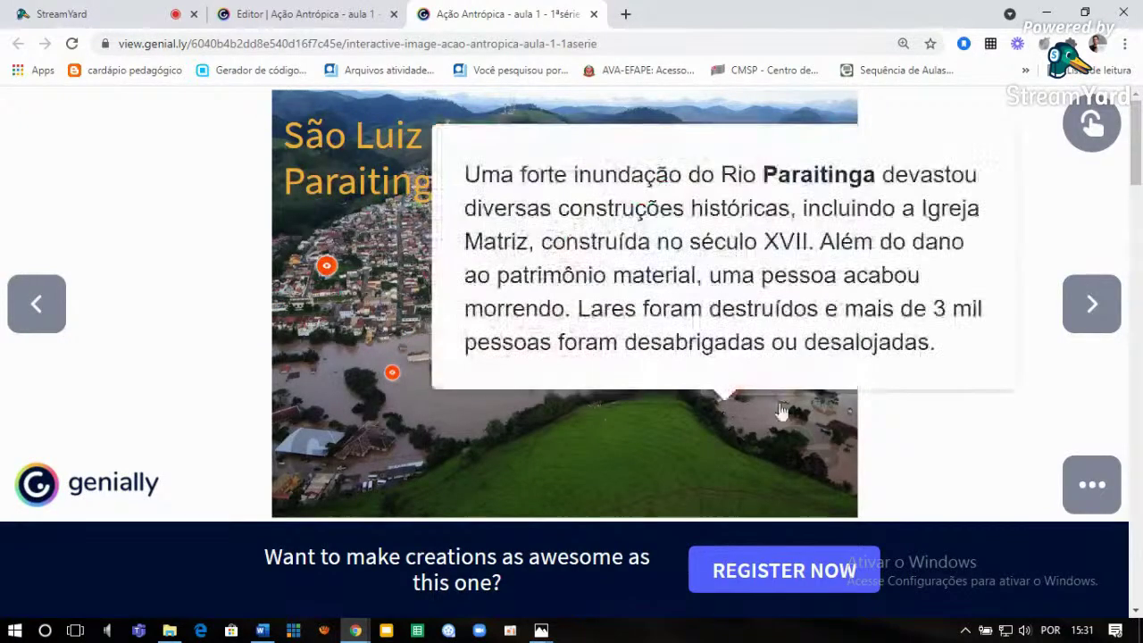
click(374, 454)
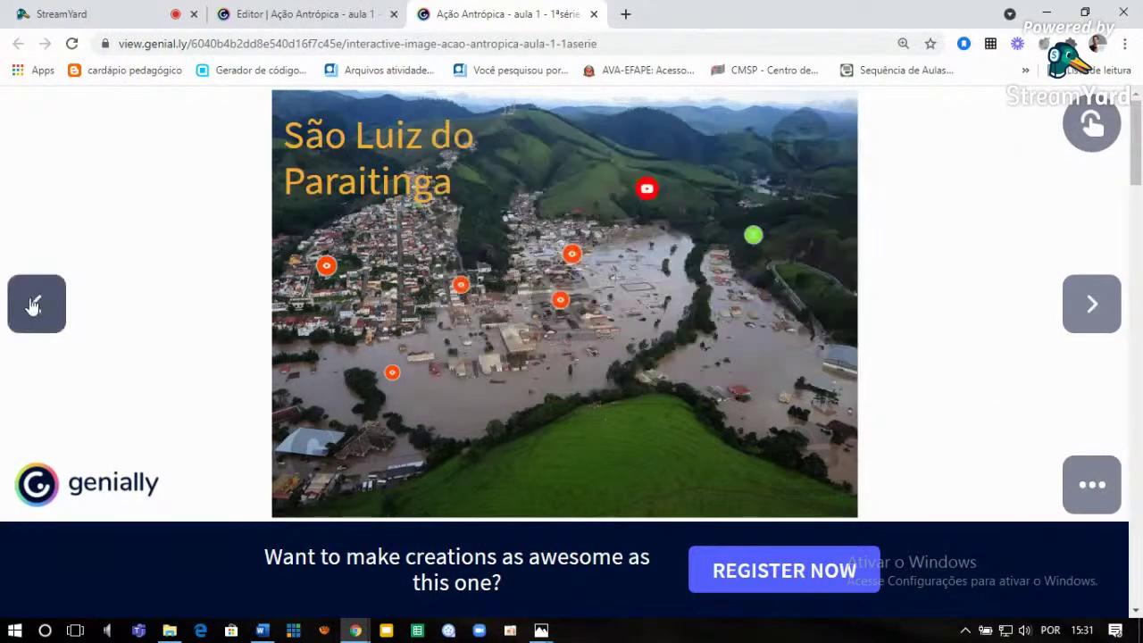
click(33, 308)
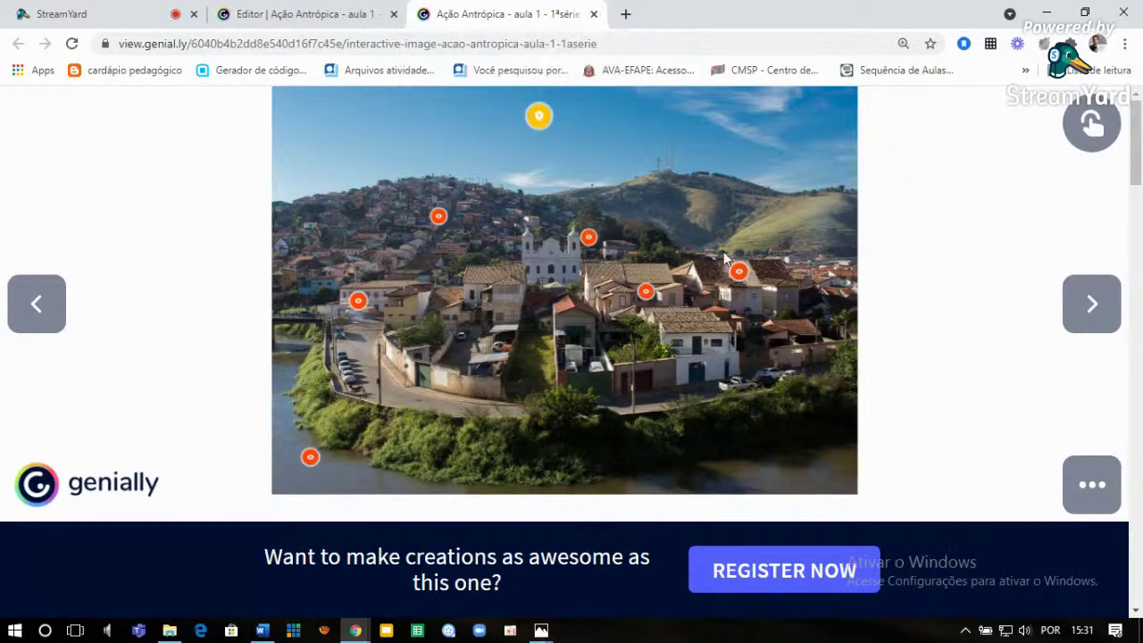
Examine the creation's sharing options from the social link and iframe down to Google Classroom and Microsoft Teams.
click(1093, 491)
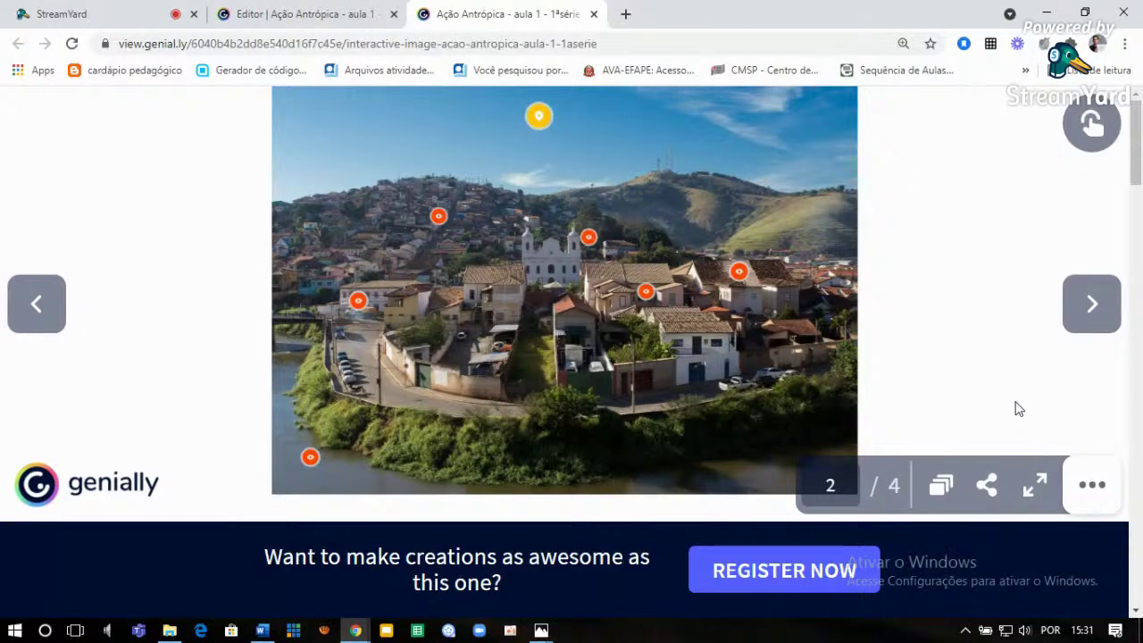
click(990, 487)
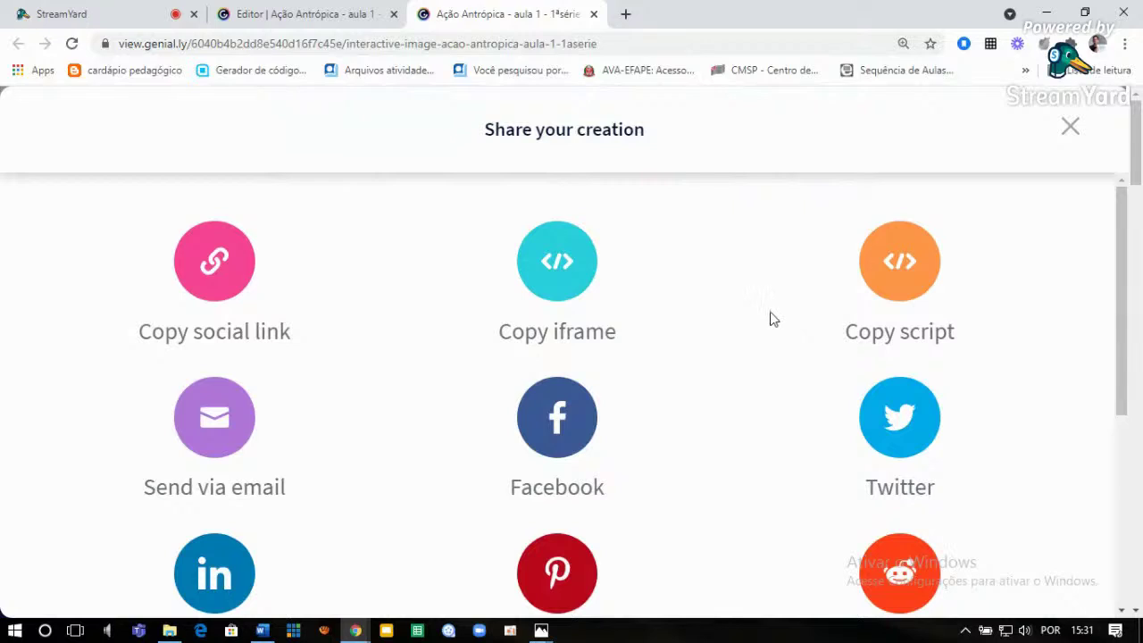
scroll(774, 320, down, 4)
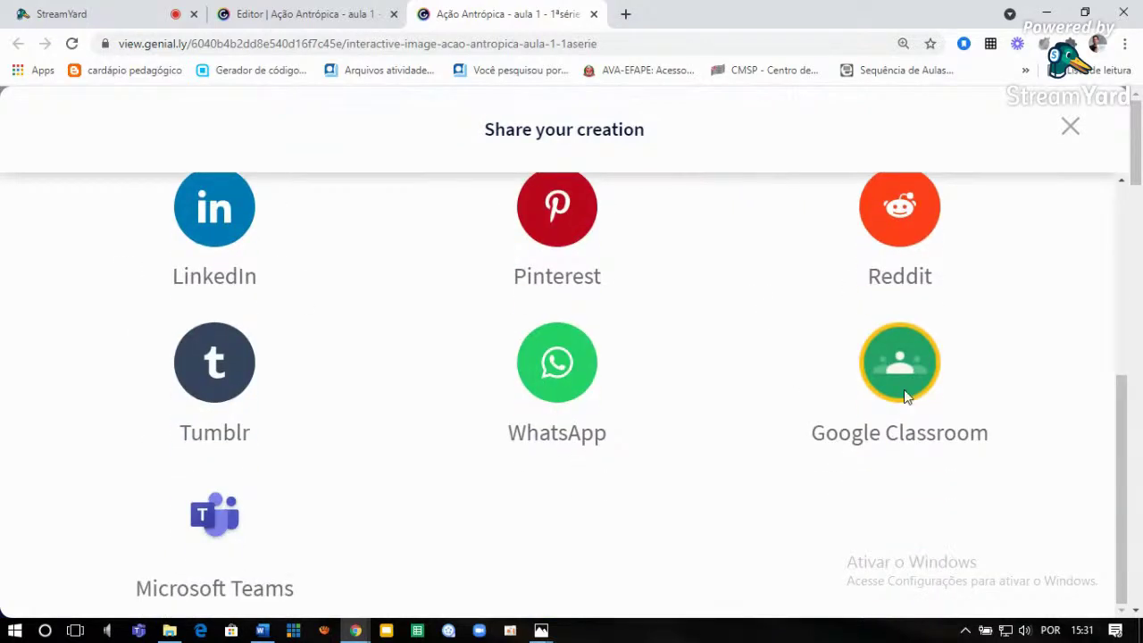
click(1070, 127)
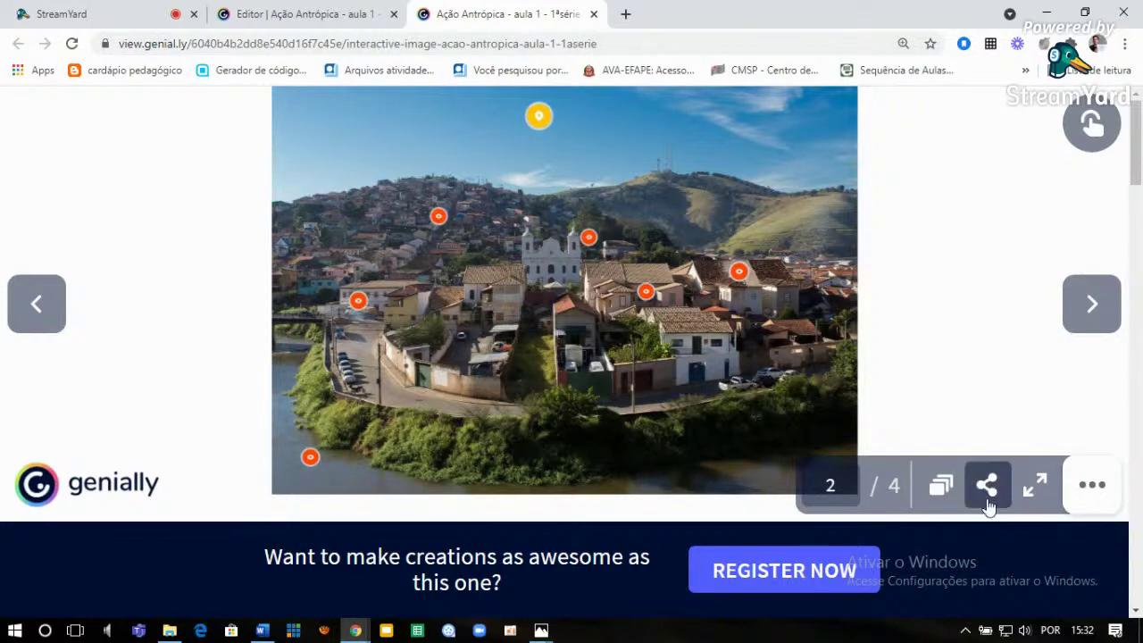
click(986, 490)
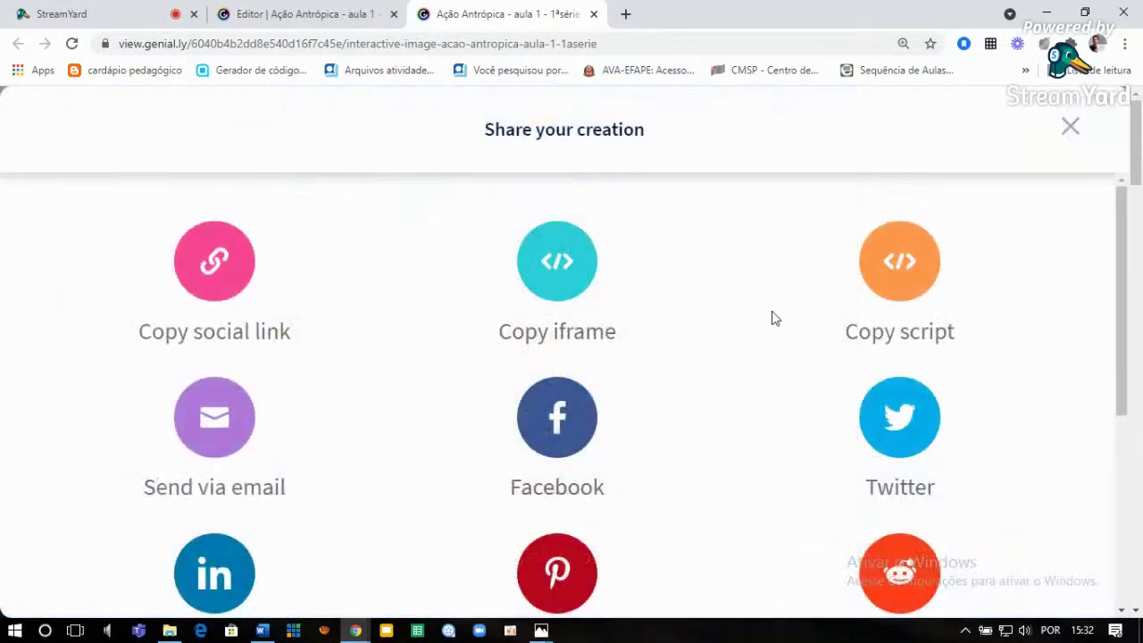
scroll(782, 334, down, 2)
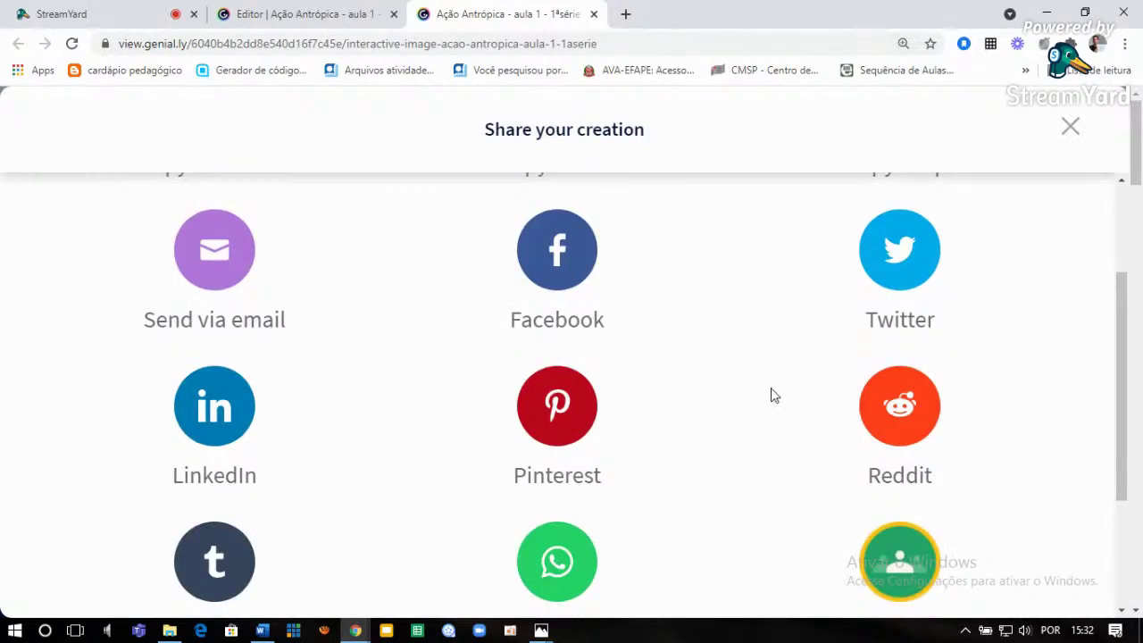
scroll(686, 403, down, 2)
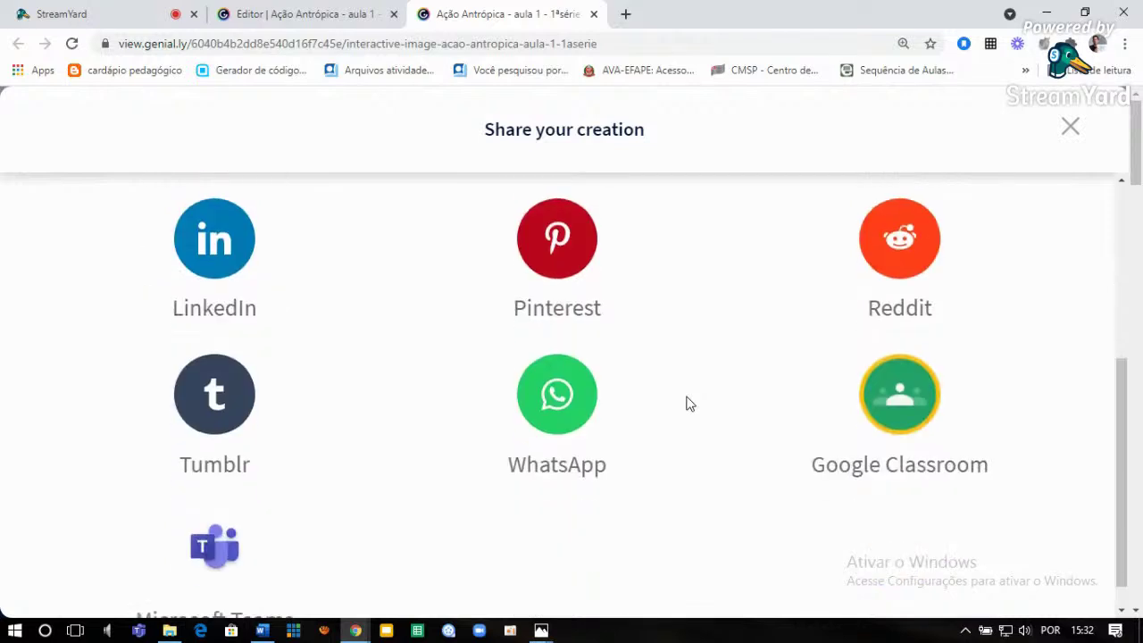
scroll(686, 403, down, 1)
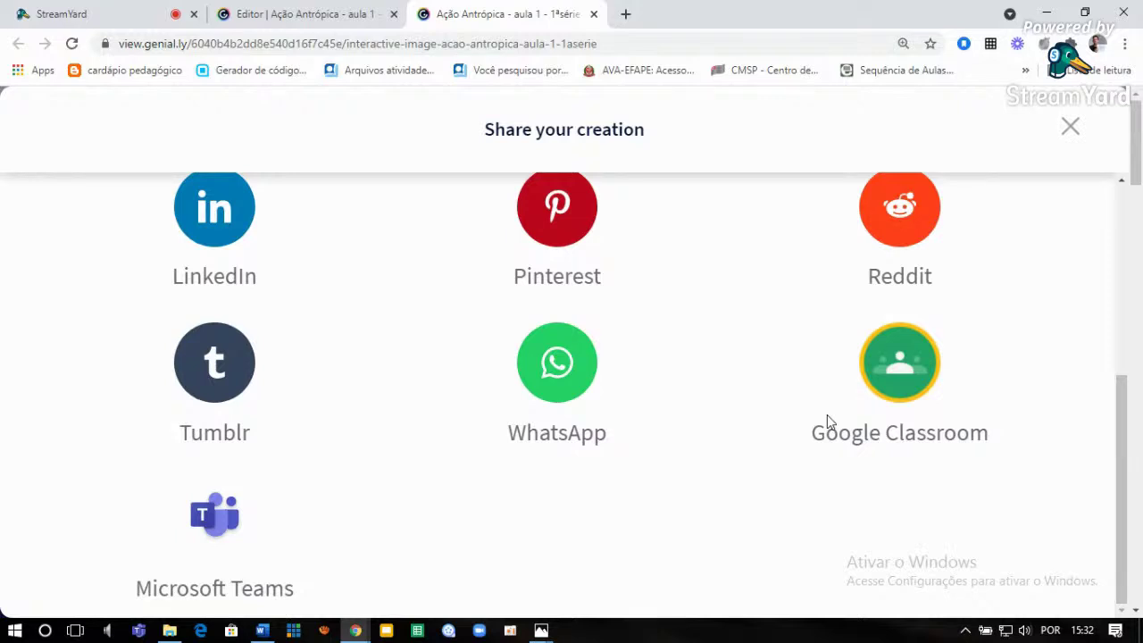
Try to share the creation to Google Classroom, and close the sharing options.
double_click(892, 370)
click(1005, 404)
scroll(741, 402, up, 4)
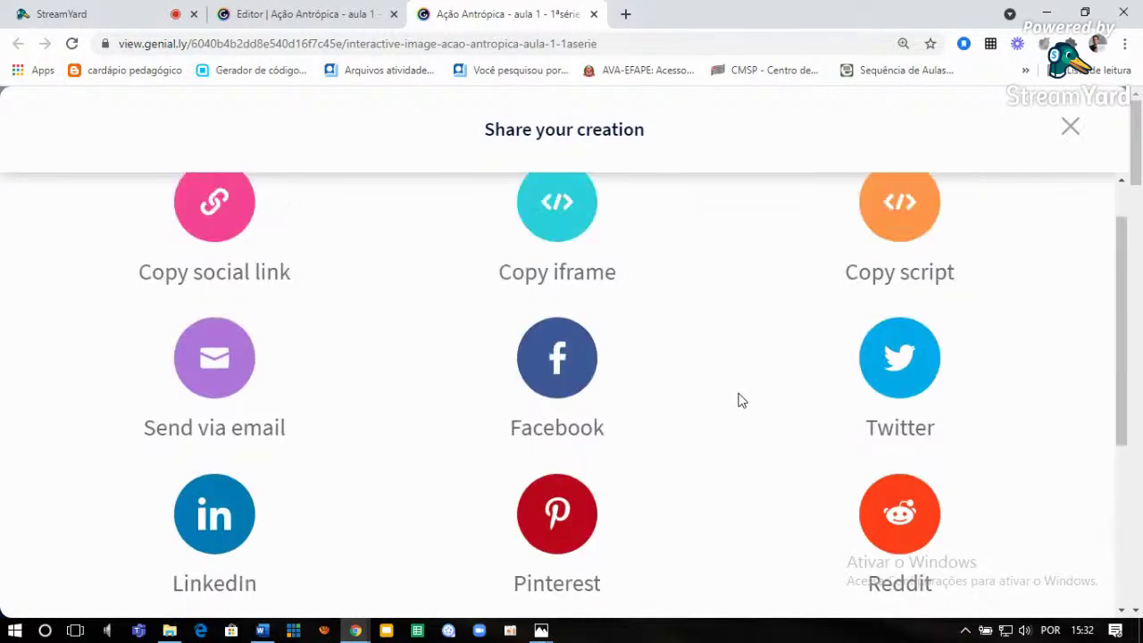
scroll(740, 401, down, 4)
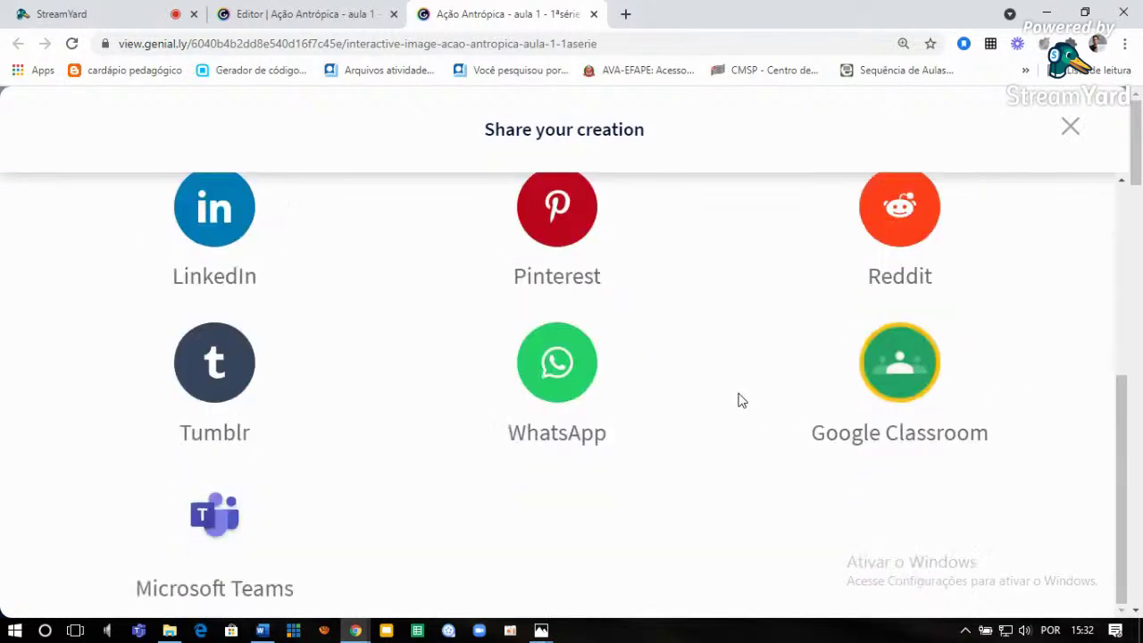
click(911, 370)
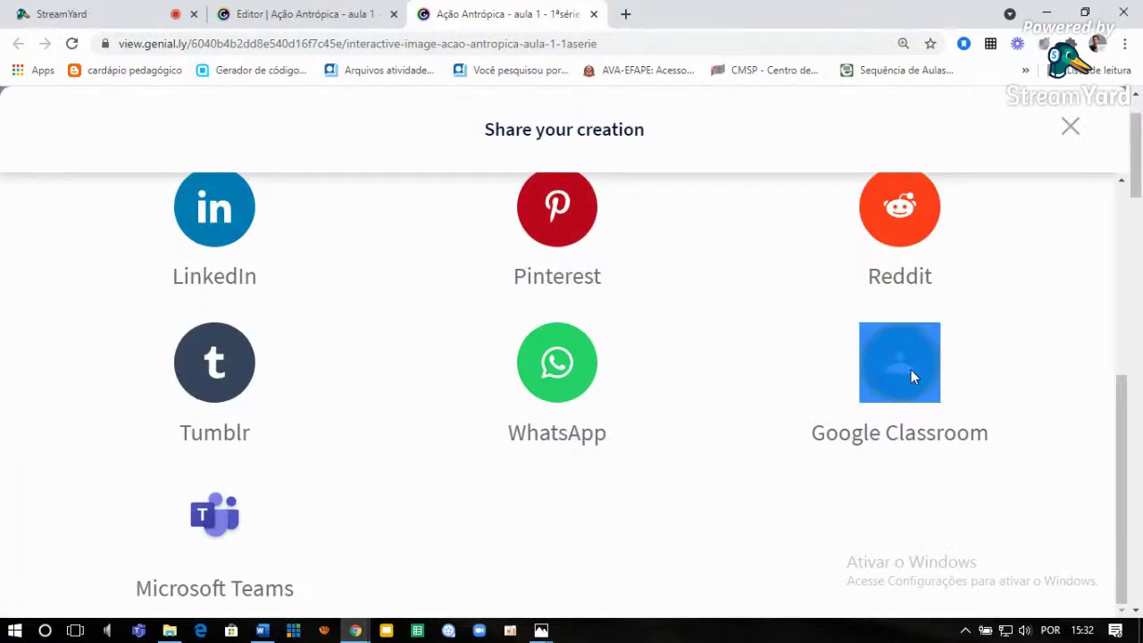
double_click(899, 443)
click(749, 445)
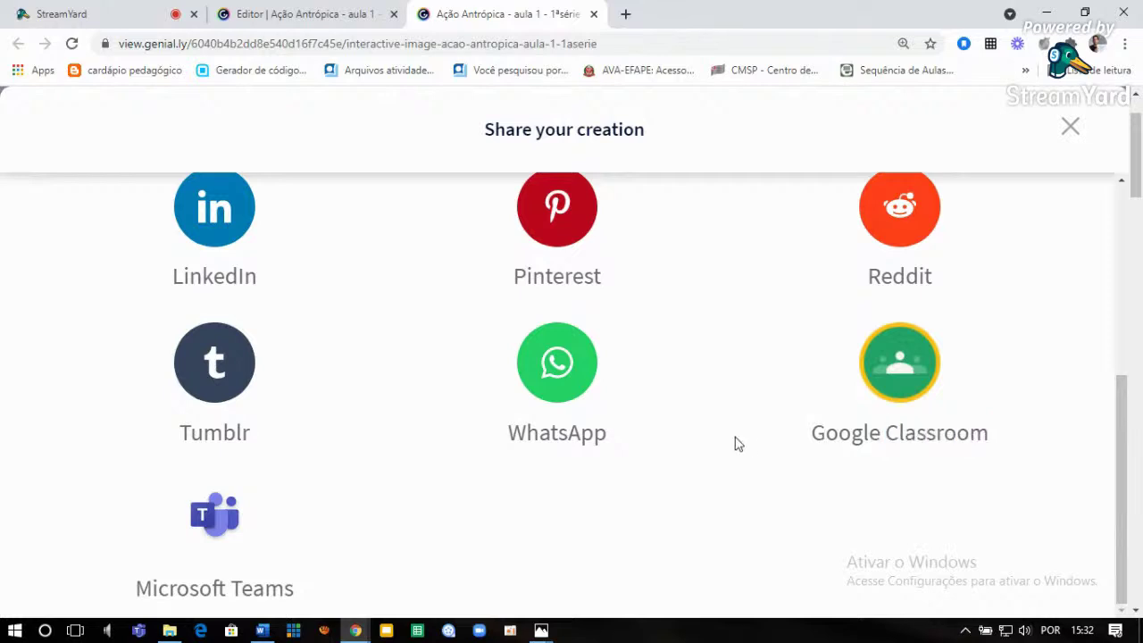
scroll(727, 459, down, 2)
scroll(726, 460, up, 2)
drag(1128, 466, 1140, 508)
click(1070, 127)
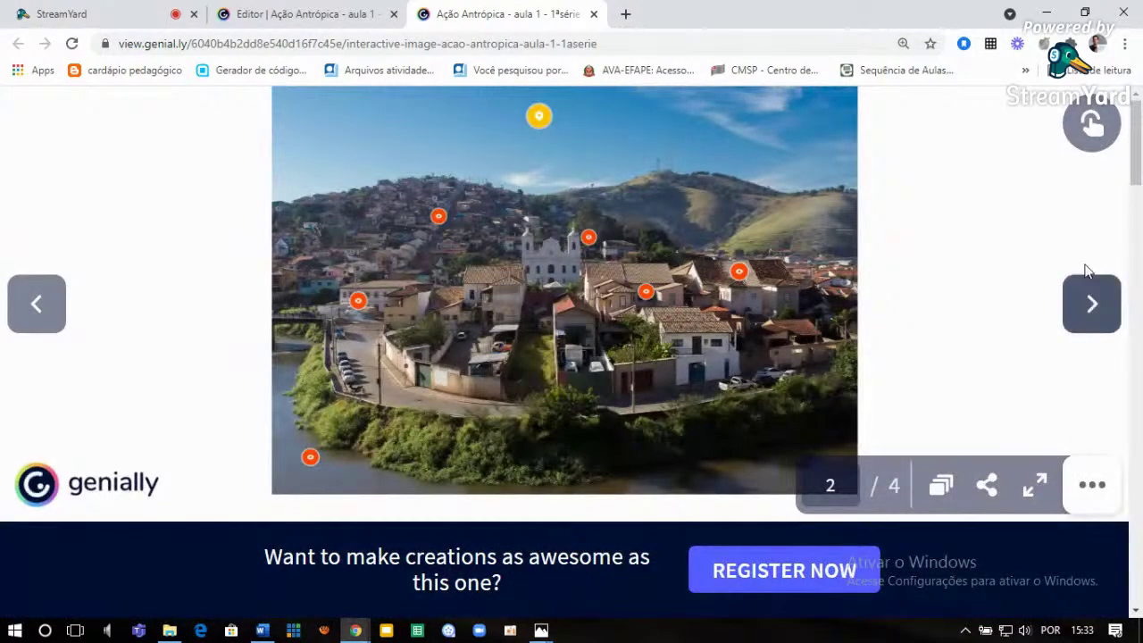
Close the presentation view to return to the editor, and look over the creation's pages and the sources for inserting images.
click(594, 15)
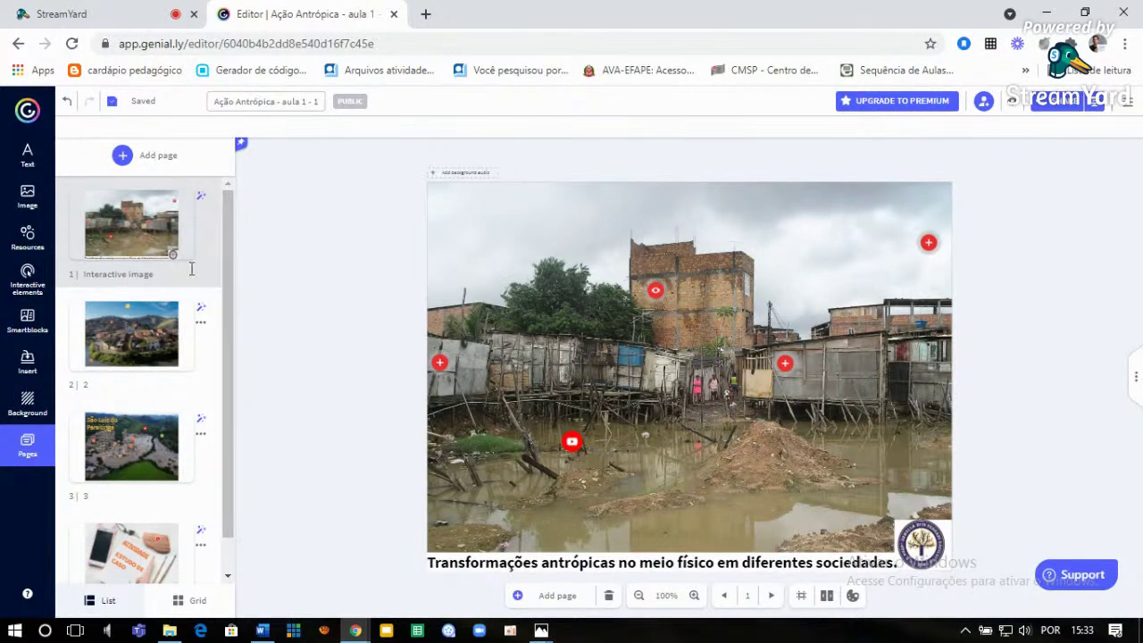
scroll(229, 229, down, 1)
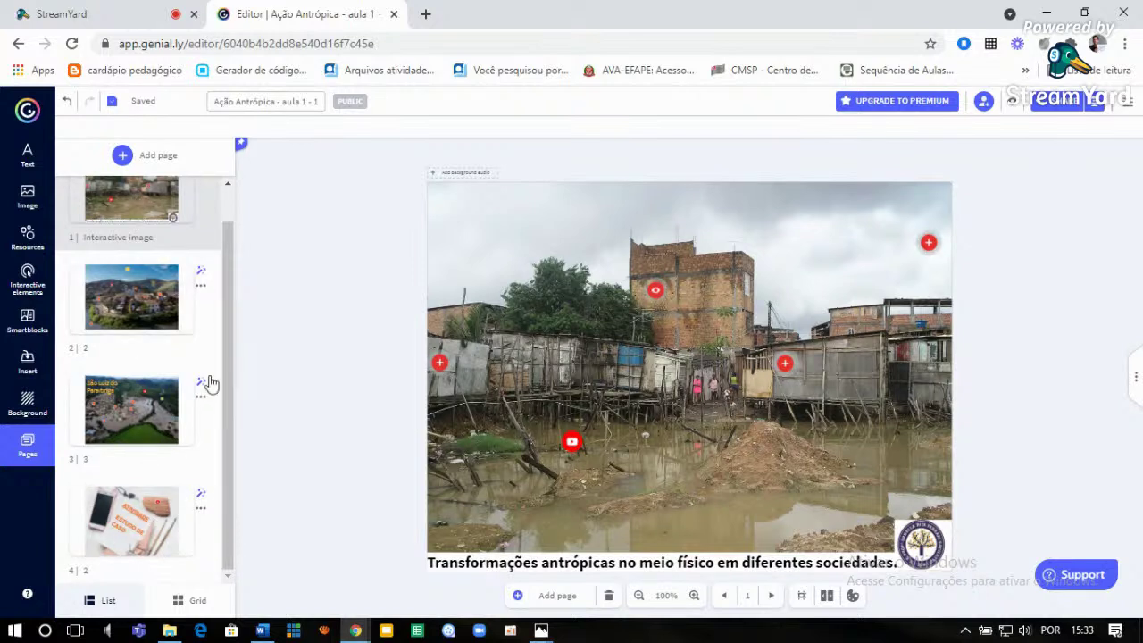
scroll(230, 316, up, 1)
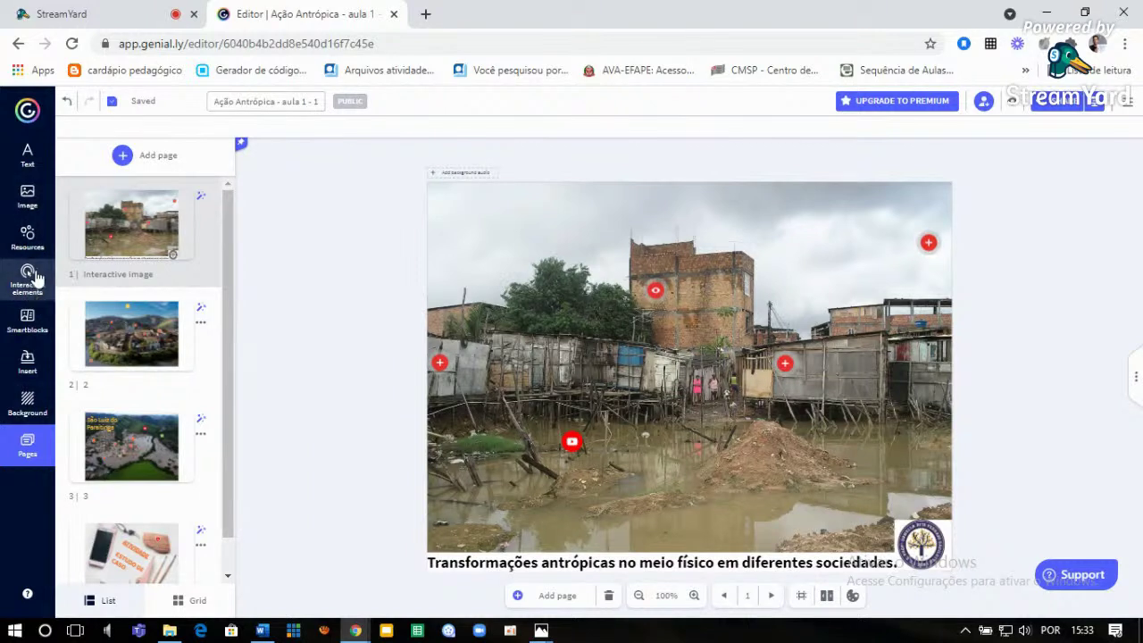
click(28, 201)
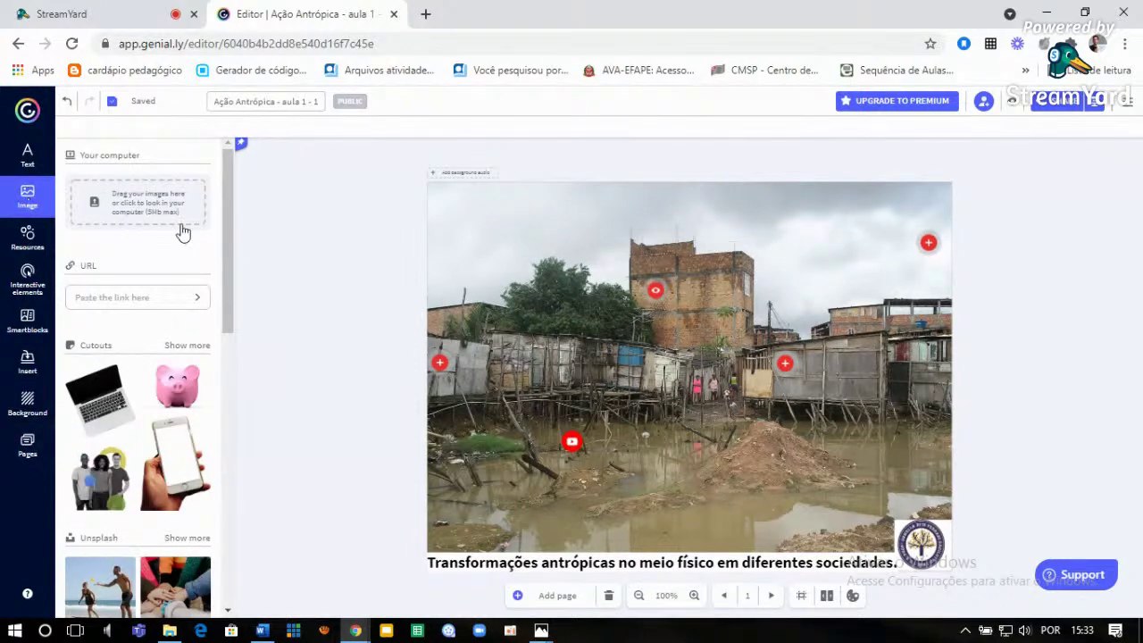
mouse_move(224, 263)
mouse_down()
mouse_move(231, 475)
mouse_move(228, 251)
mouse_up()
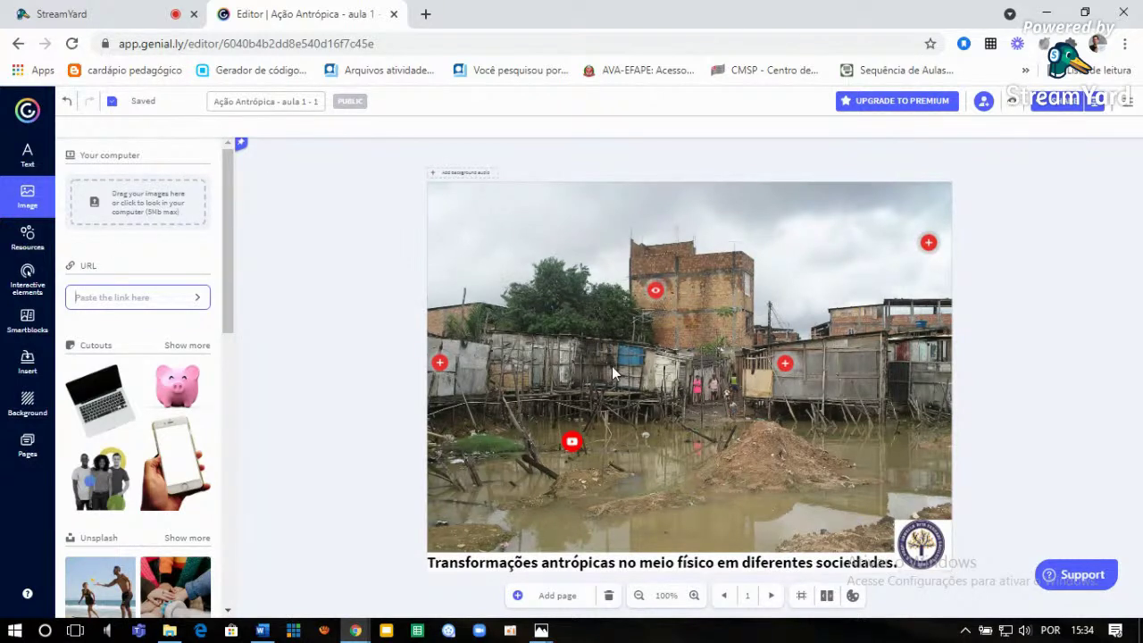
Upload the school logo image Imagem1 from the computer's Área de Trabalho folder.
click(147, 206)
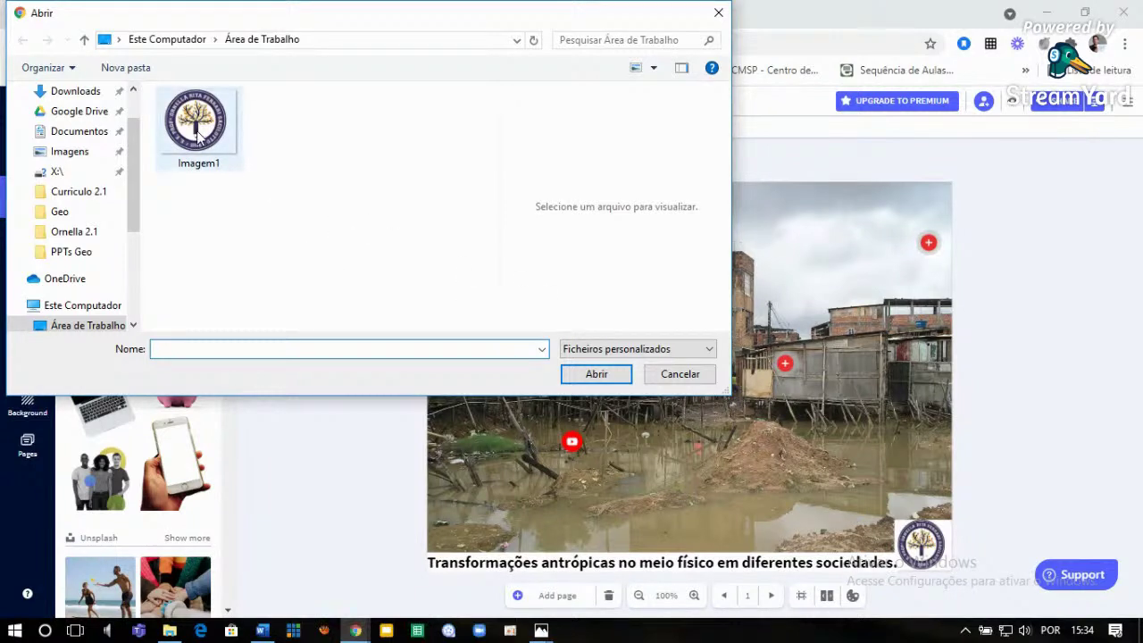
click(213, 134)
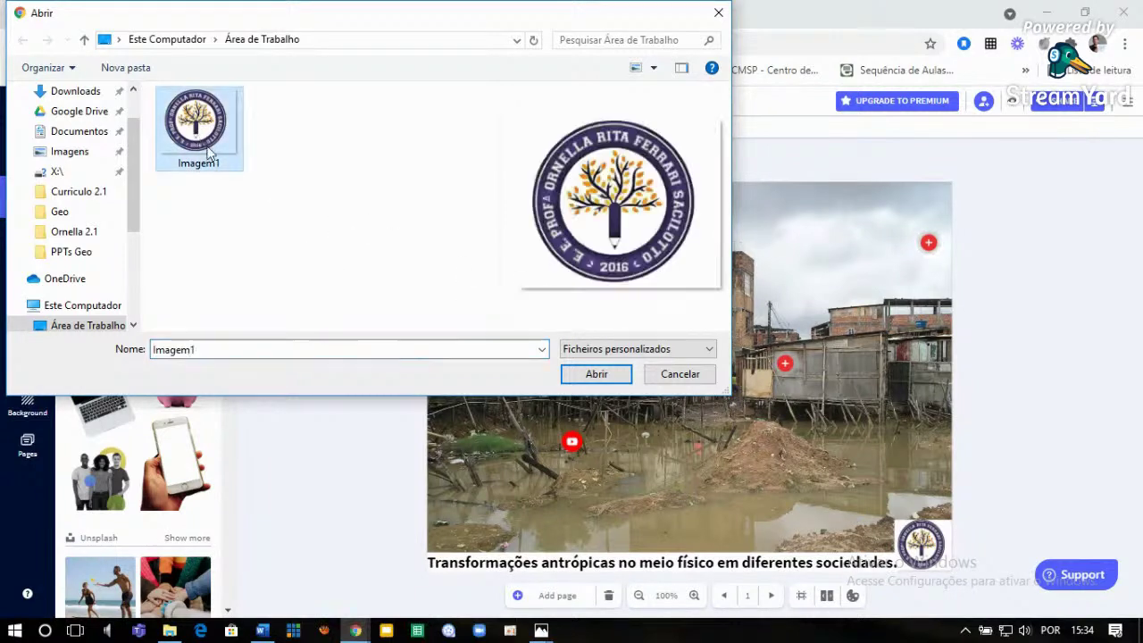
click(597, 375)
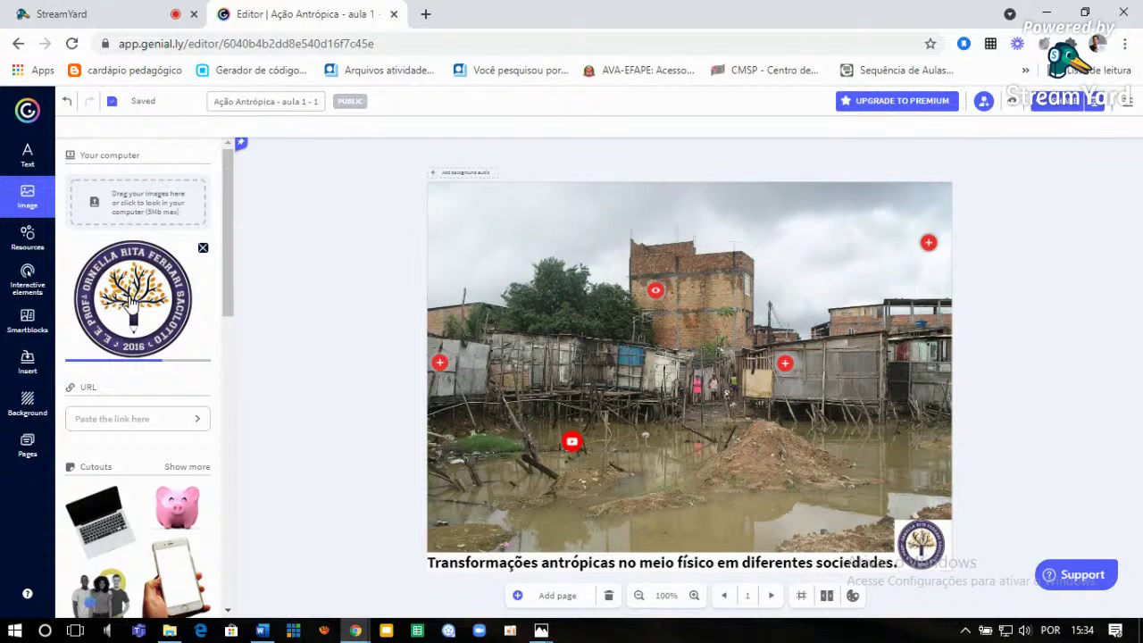
Place the uploaded logo over the sky near the photo's upper-left corner, and delete it from the page.
click(132, 302)
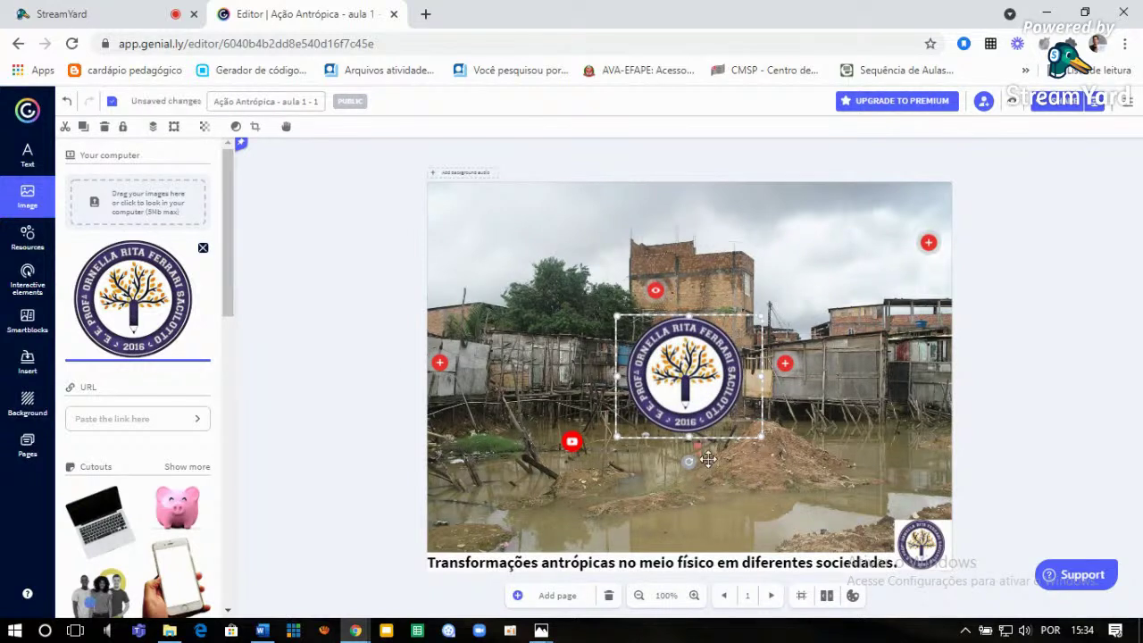
drag(619, 375, 518, 243)
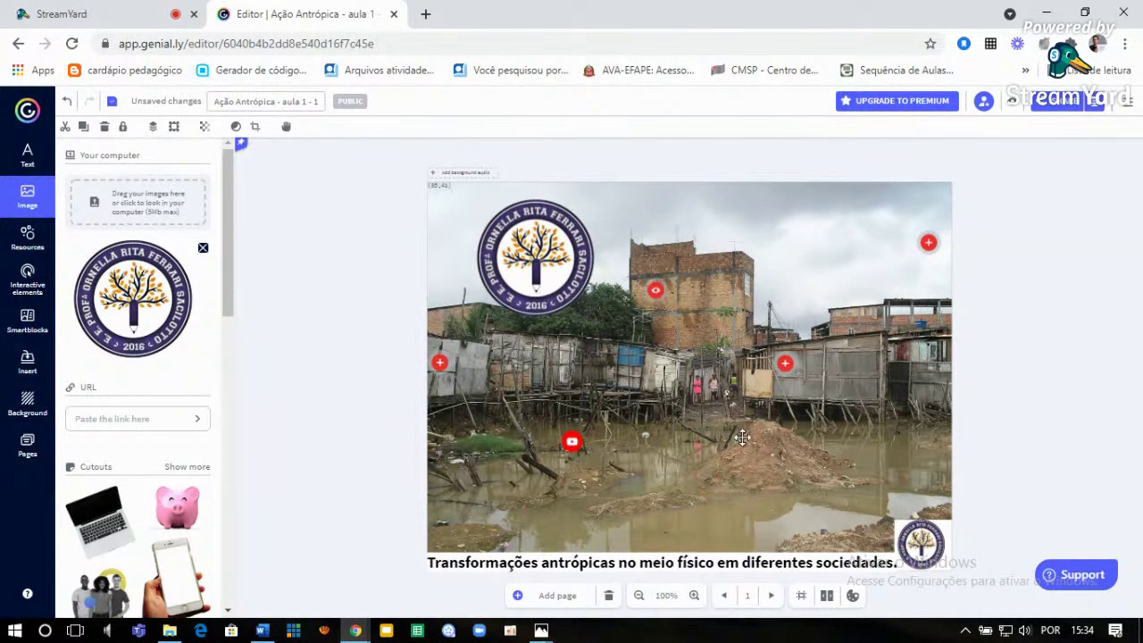
click(545, 263)
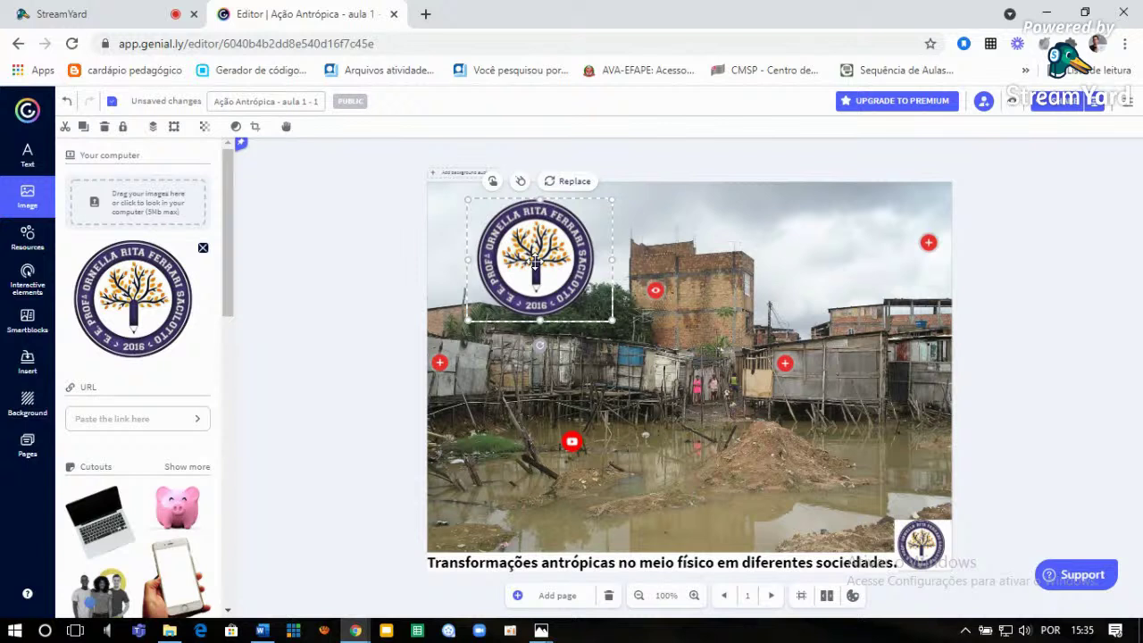
key(Delete)
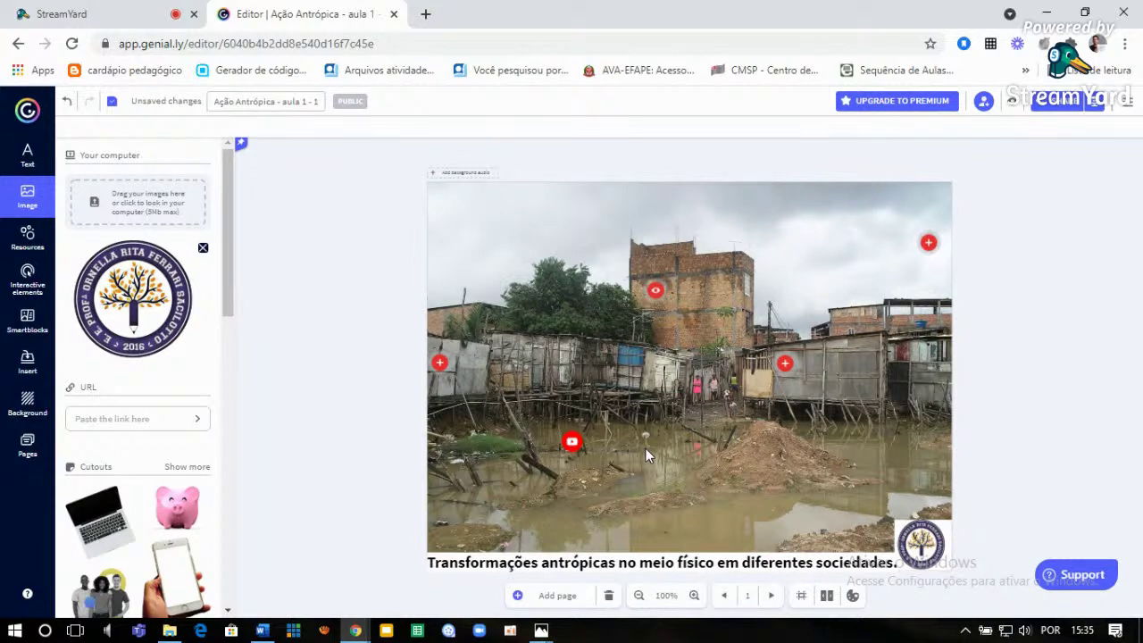
Add an eye button from the interactive elements to page 1, and enlarge it over the water near the photo's center.
mouse_move(228, 231)
mouse_down()
mouse_move(228, 320)
mouse_move(237, 217)
mouse_up()
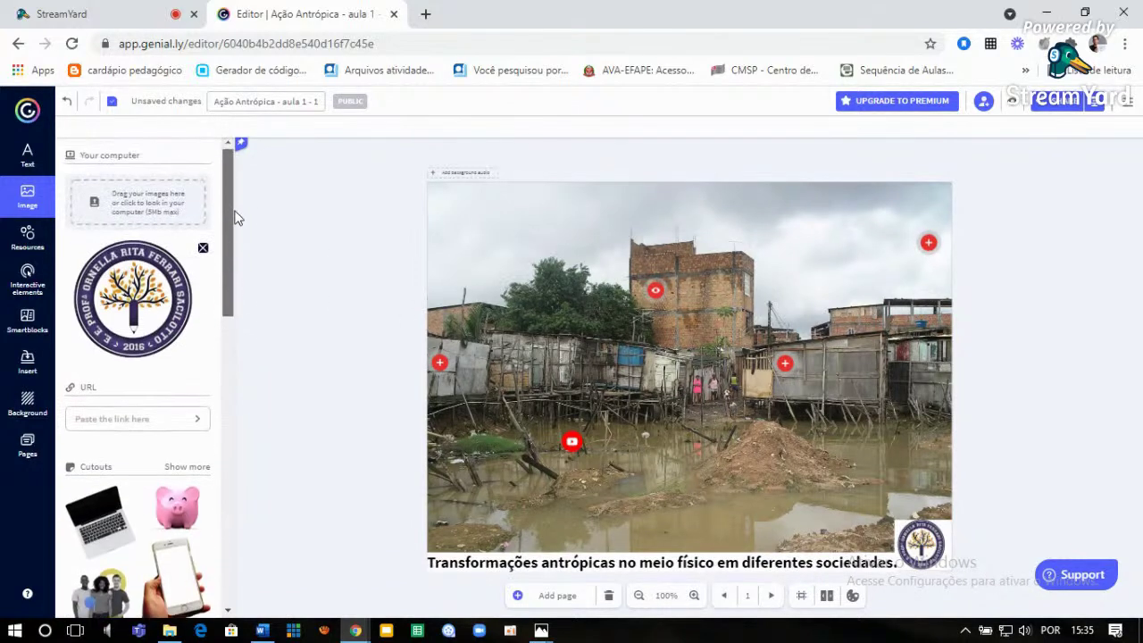
click(27, 284)
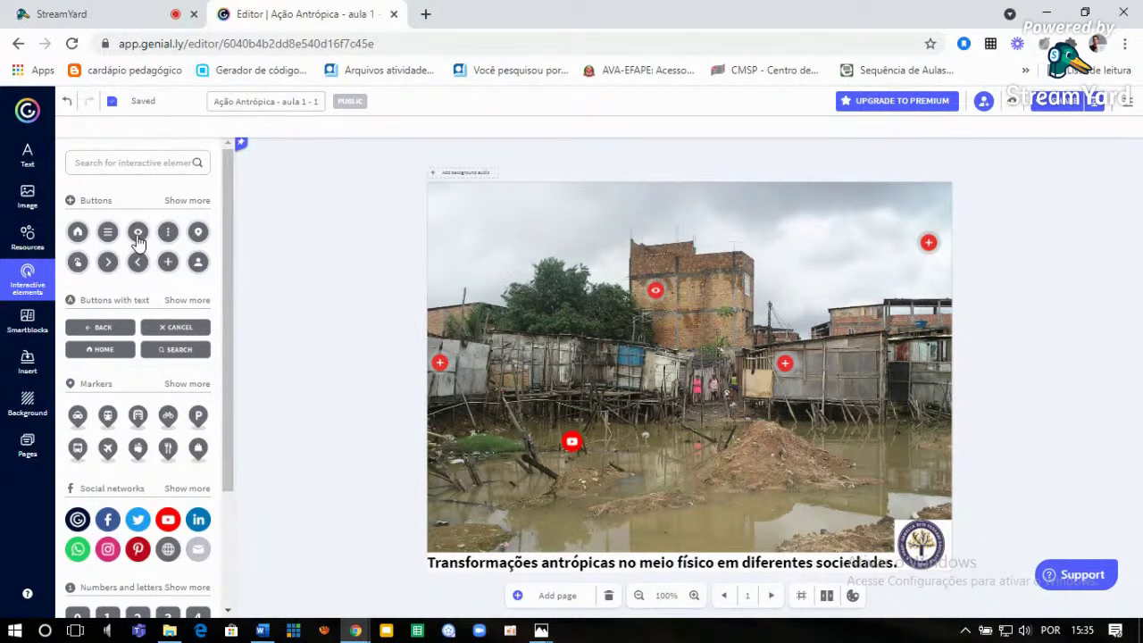
click(138, 234)
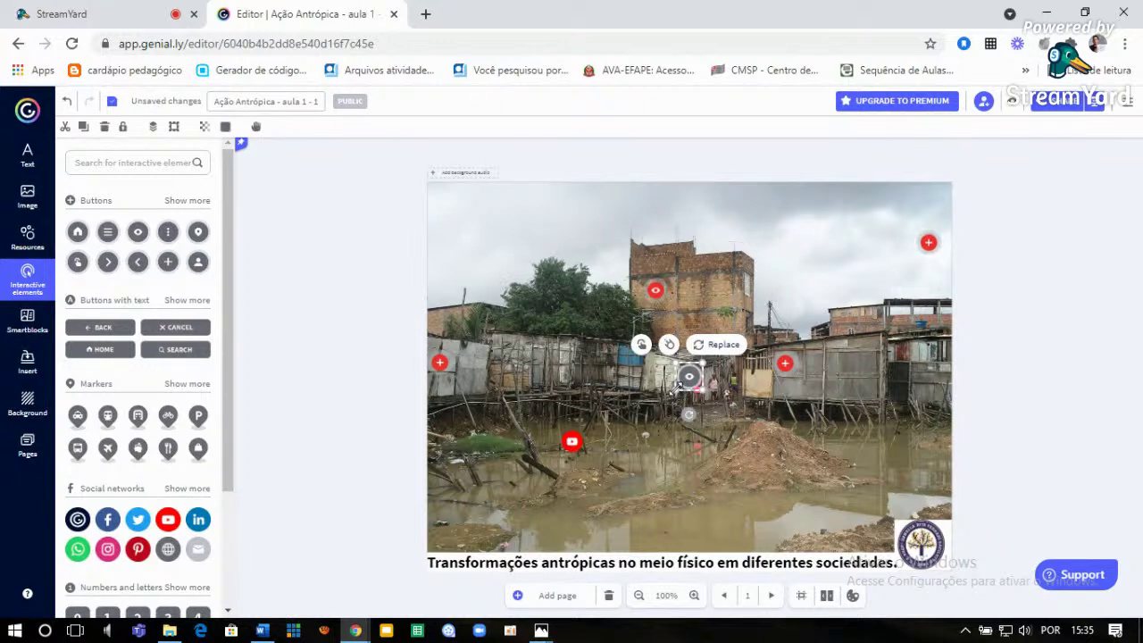
drag(676, 390, 615, 450)
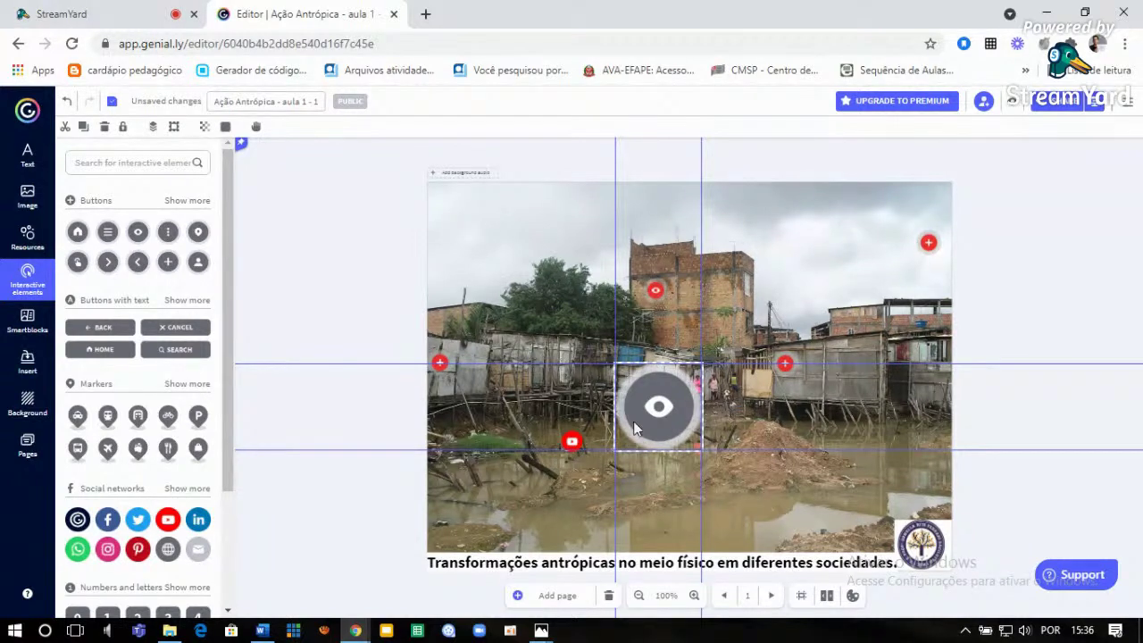
click(351, 403)
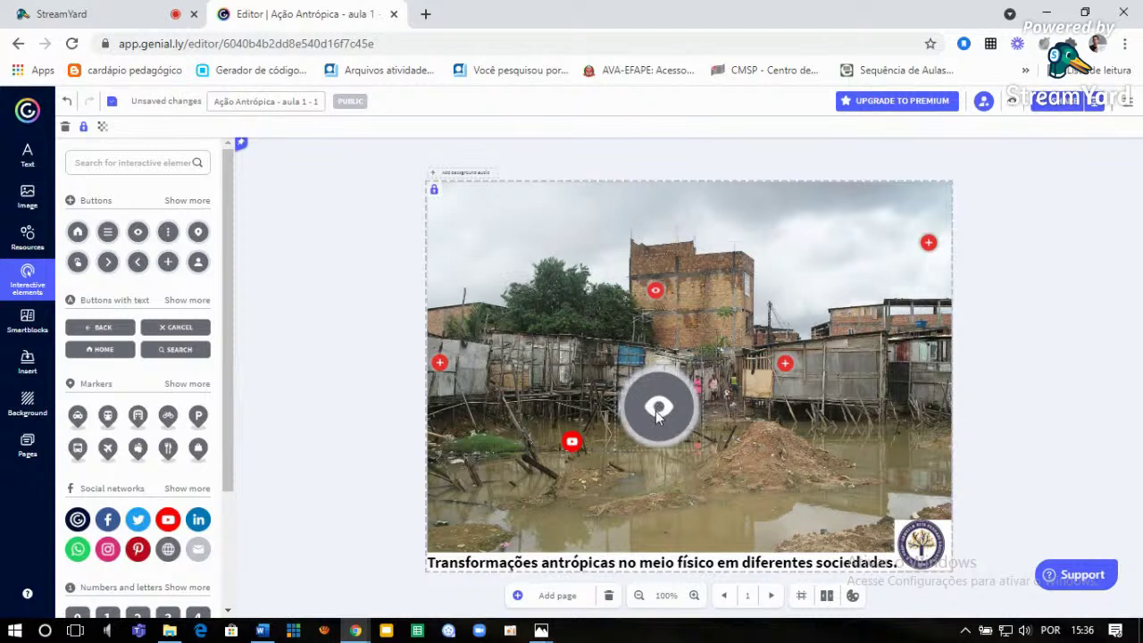
Try to save a link interaction on the large eye button without a URL, and close the interactivity settings.
click(657, 408)
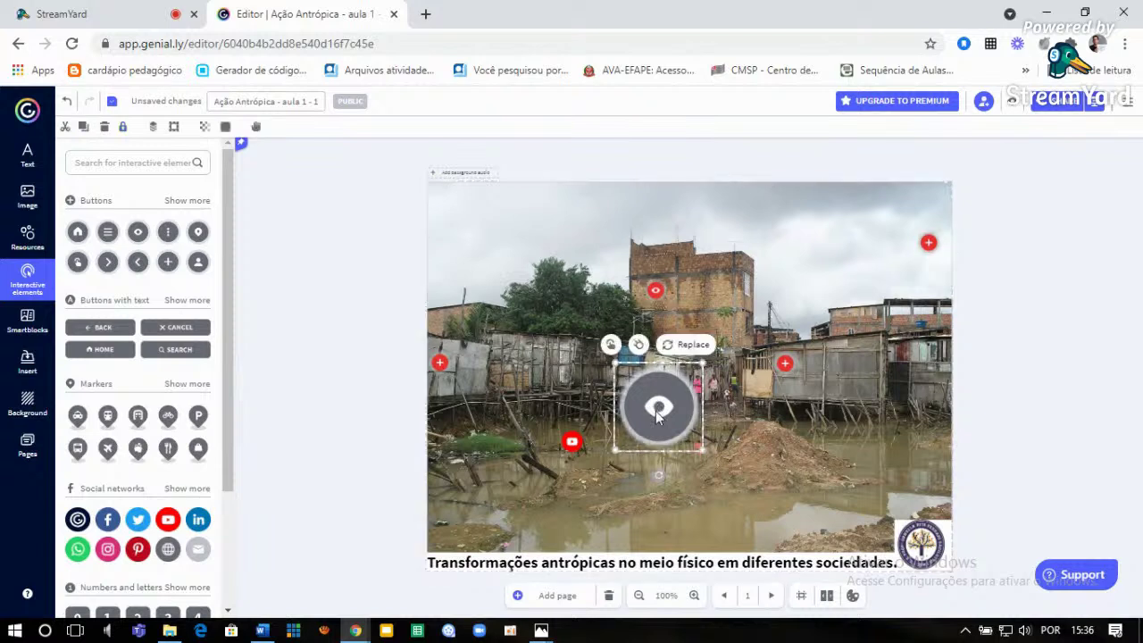
click(611, 347)
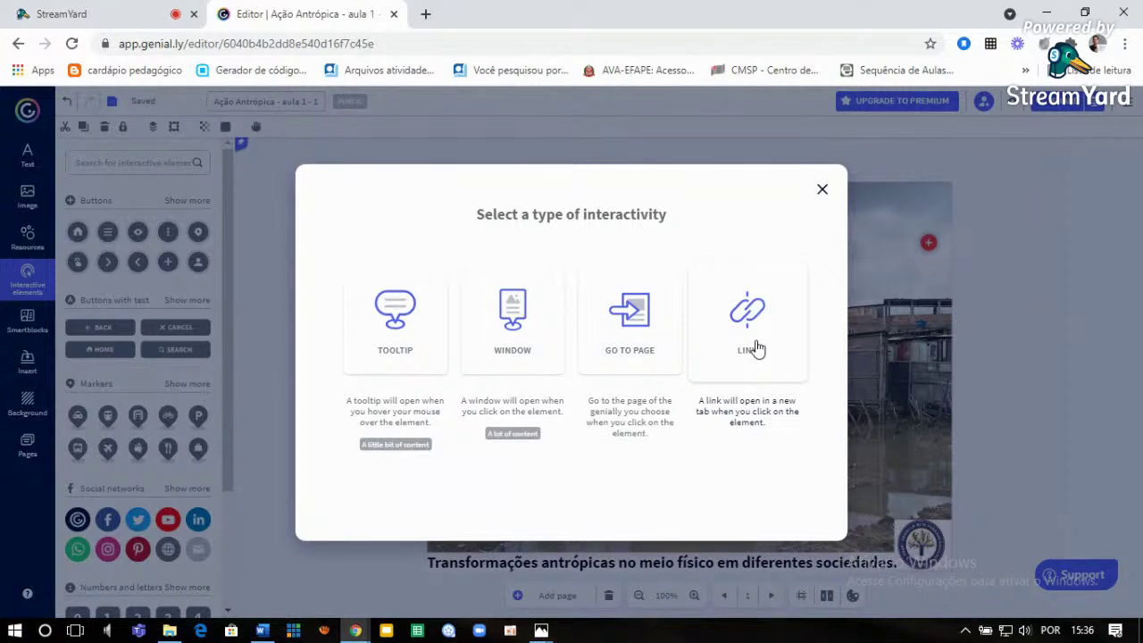
click(755, 348)
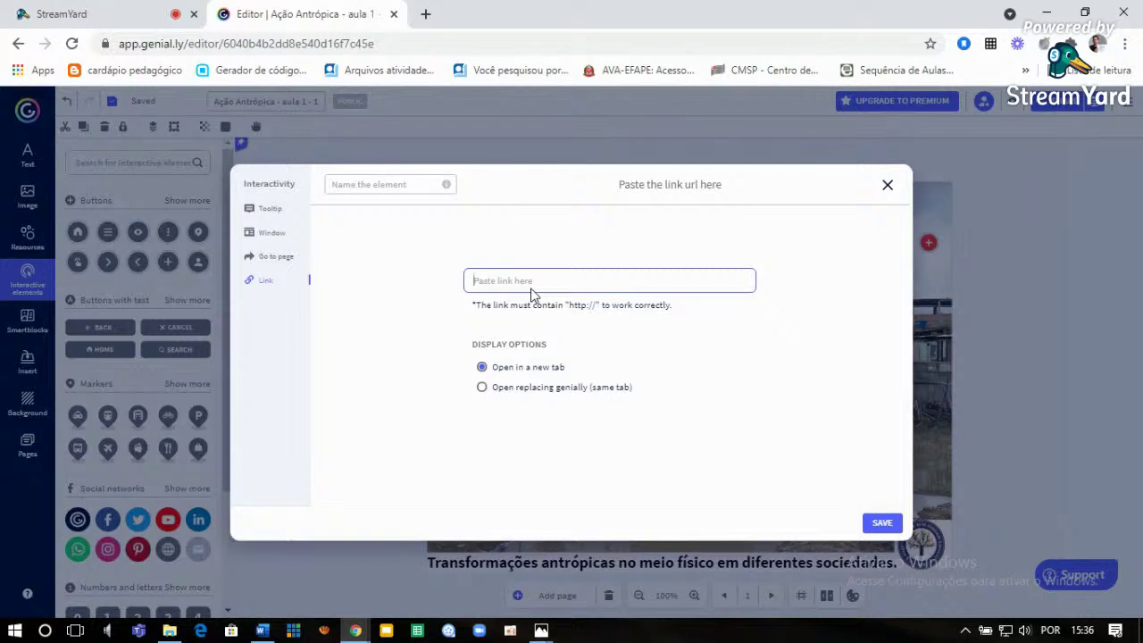
click(882, 524)
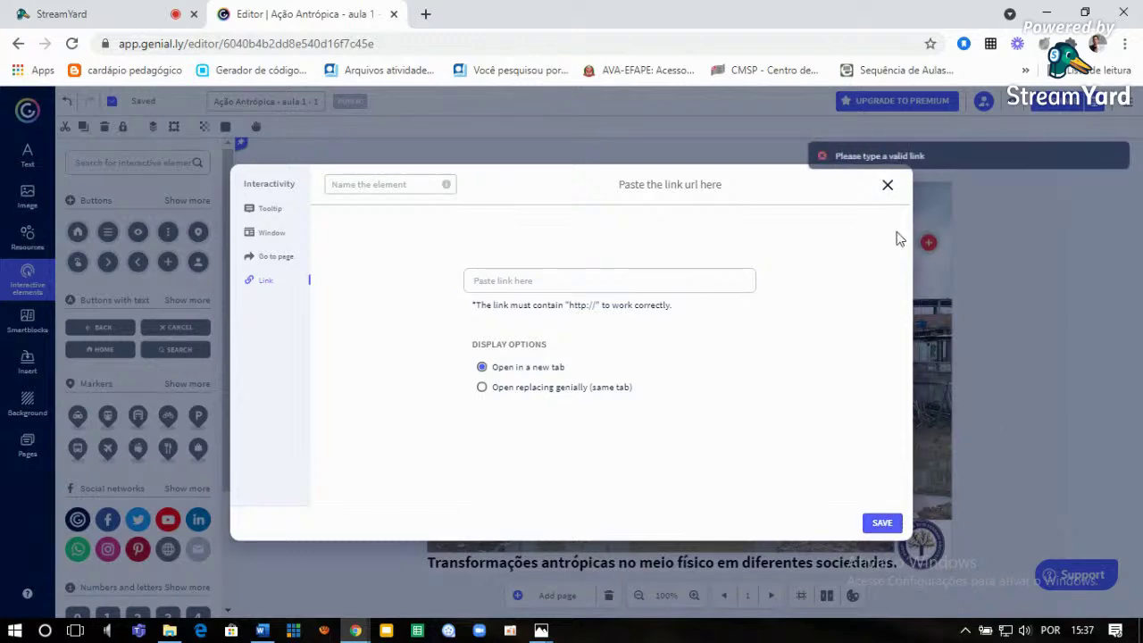
click(888, 187)
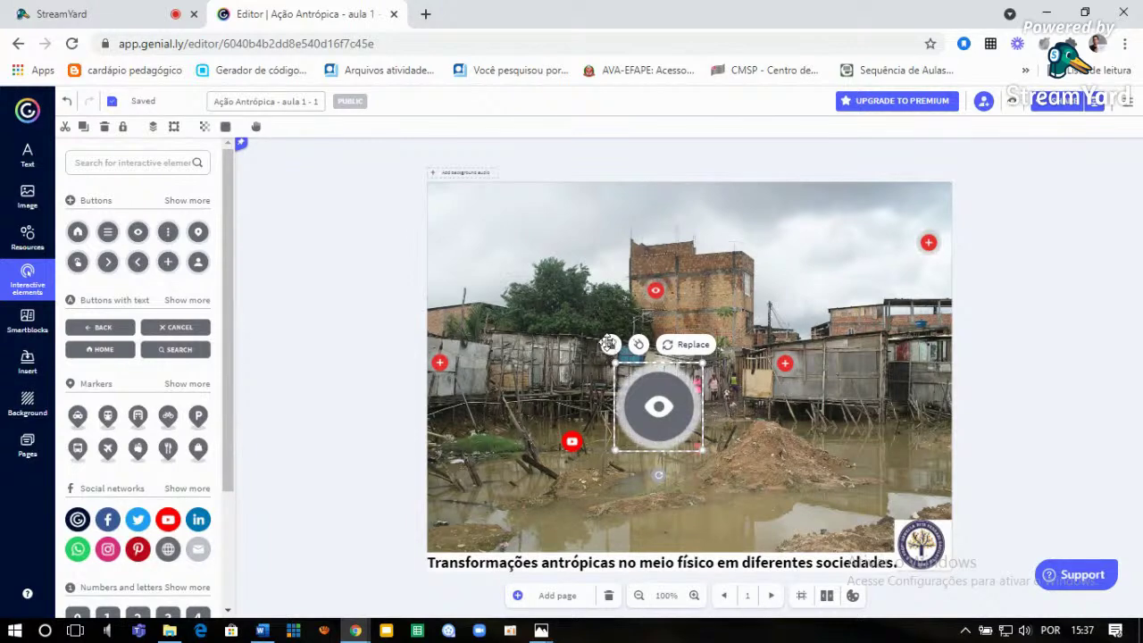
Give the large eye button a window interaction containing the text "hdjjhdjsdjsajkdhsjkdsjdhksadhkshdkjshdkjshdkjhdkjshdjksdkjhsa", and save it.
click(609, 344)
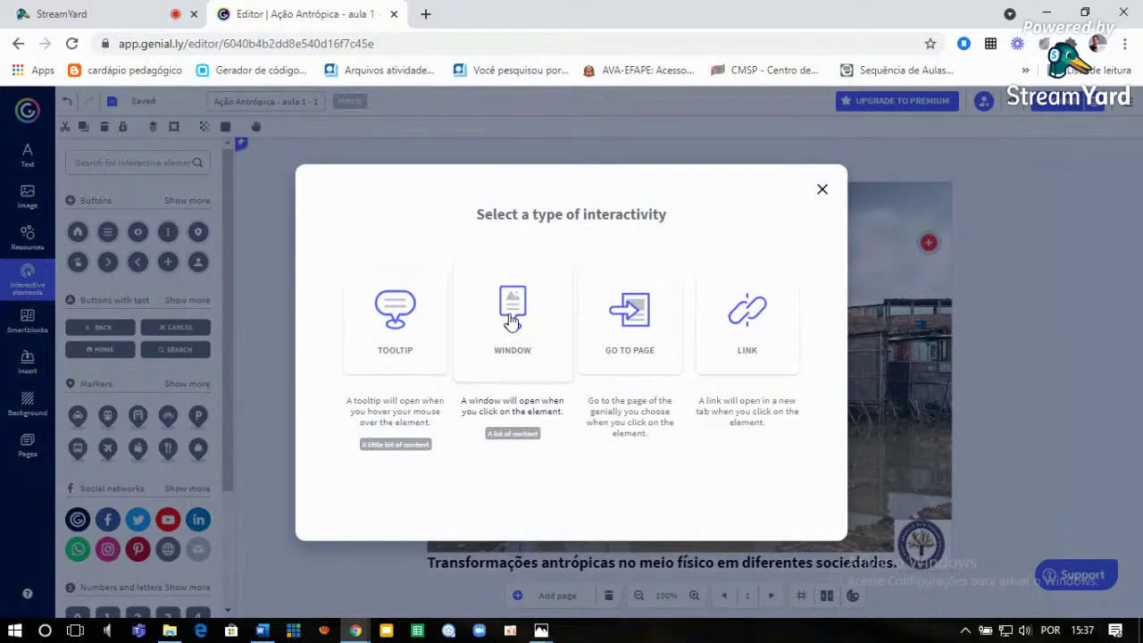
click(511, 321)
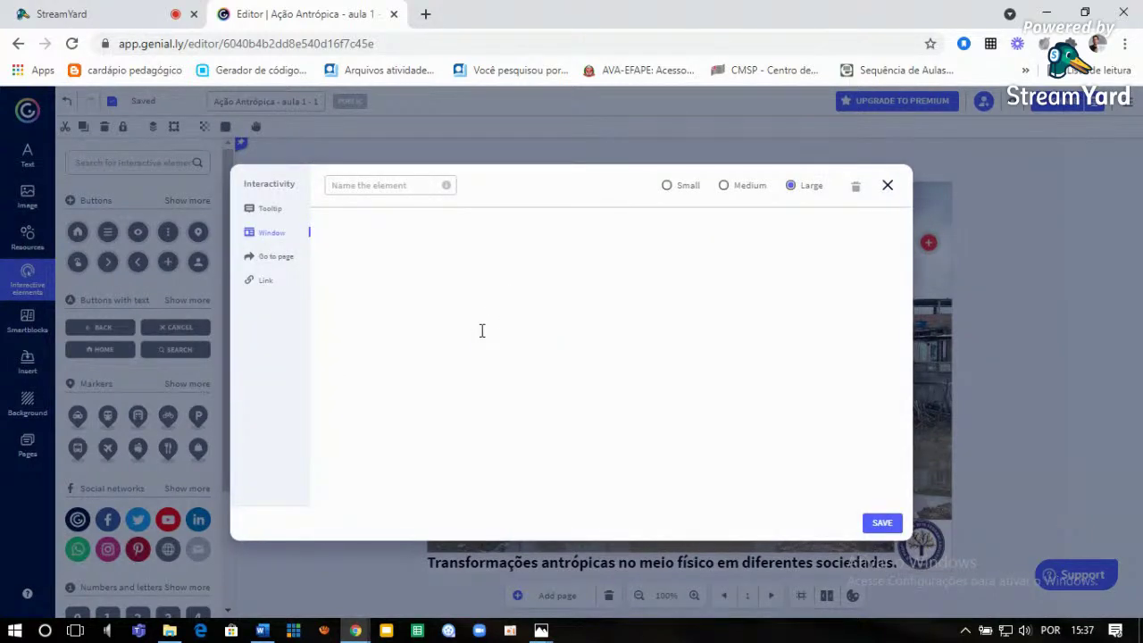
text(hdjjhdjsdjsajkdhsjkdsjdh)
text(ksadhksahdkjshdkjshdkjshdkjhdkjshdjksdkjhsa)
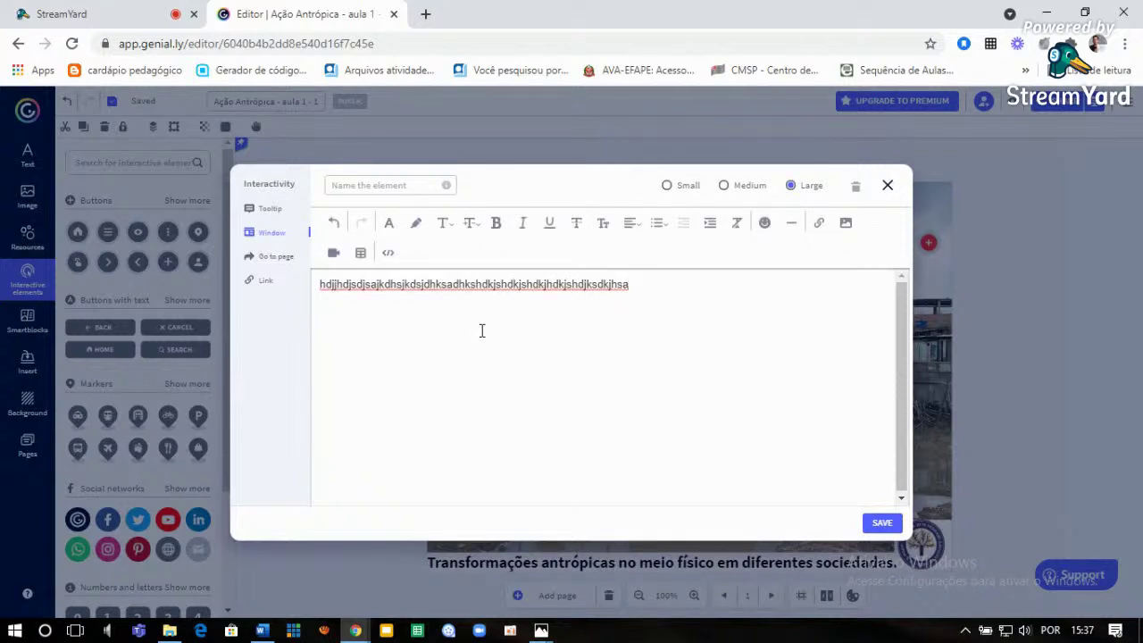
click(883, 524)
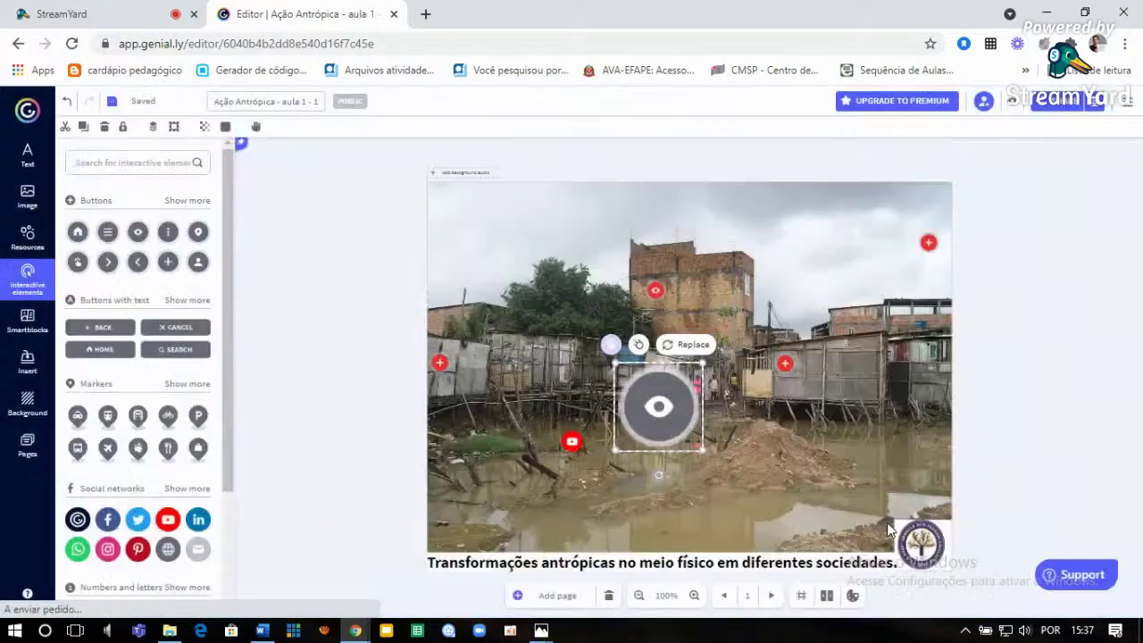
Reopen the large eye button's interactivity settings to review its window text, and close them without changes.
click(786, 469)
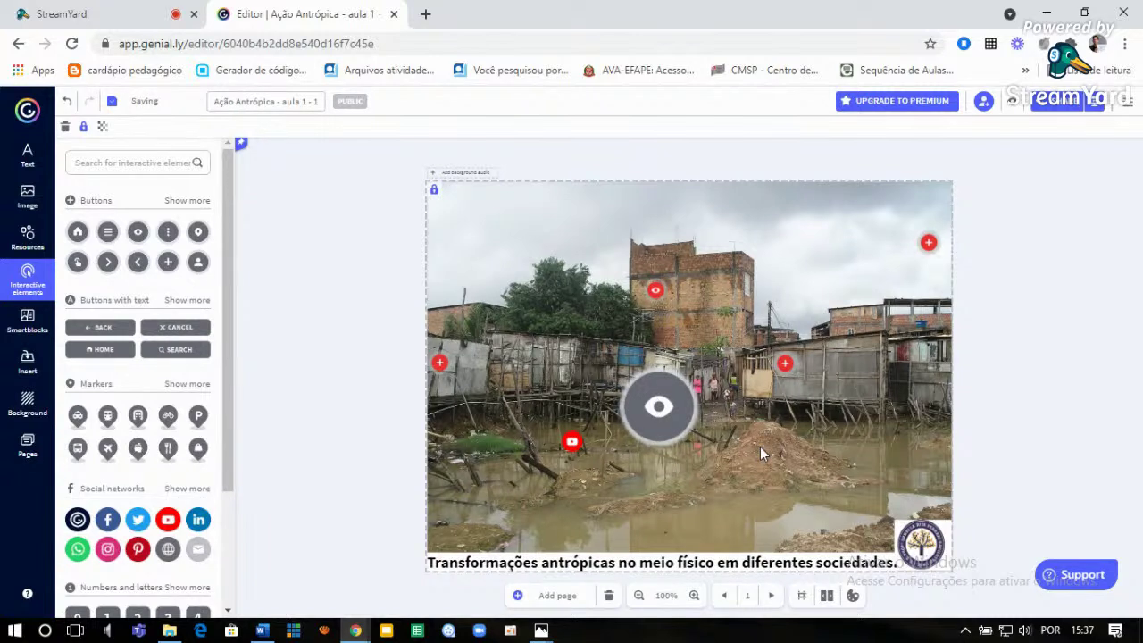
click(648, 393)
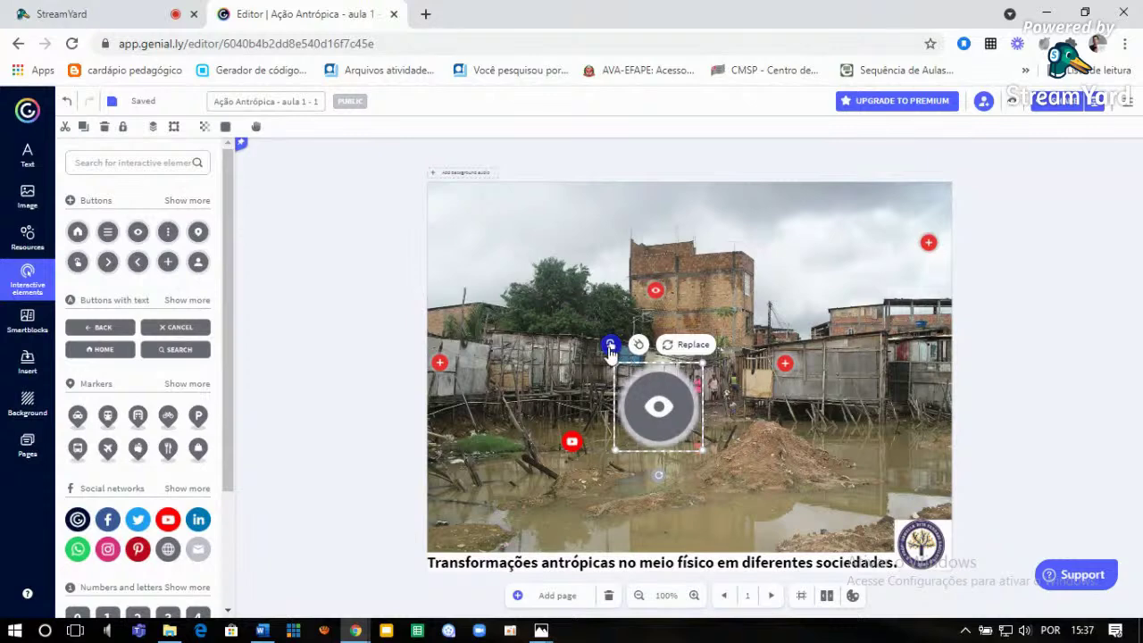
click(607, 347)
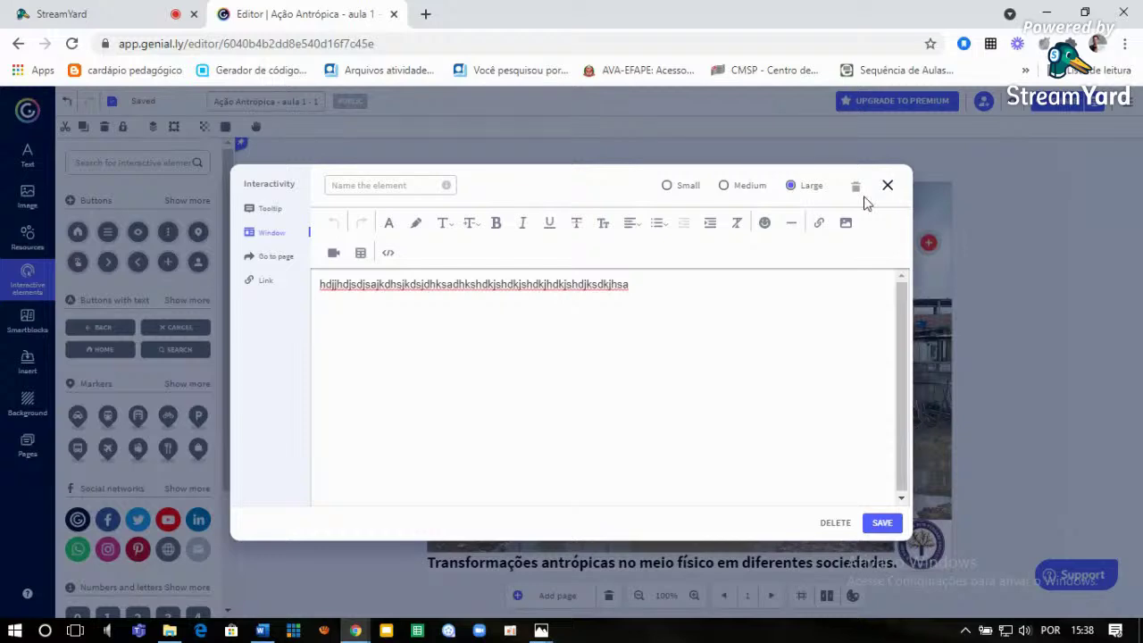
click(888, 185)
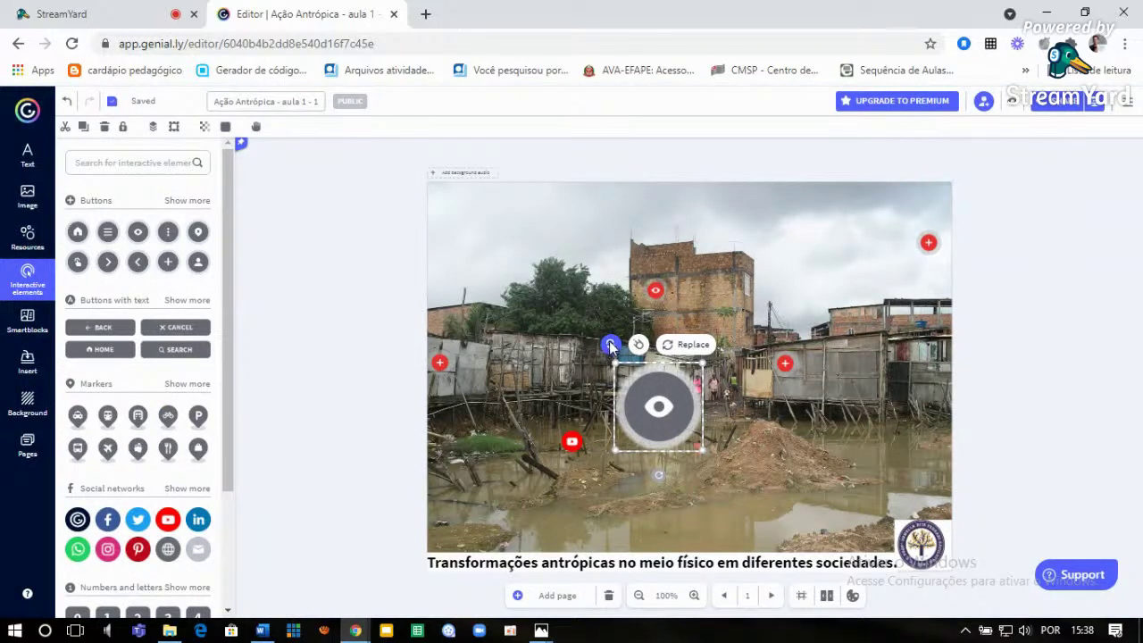
click(611, 345)
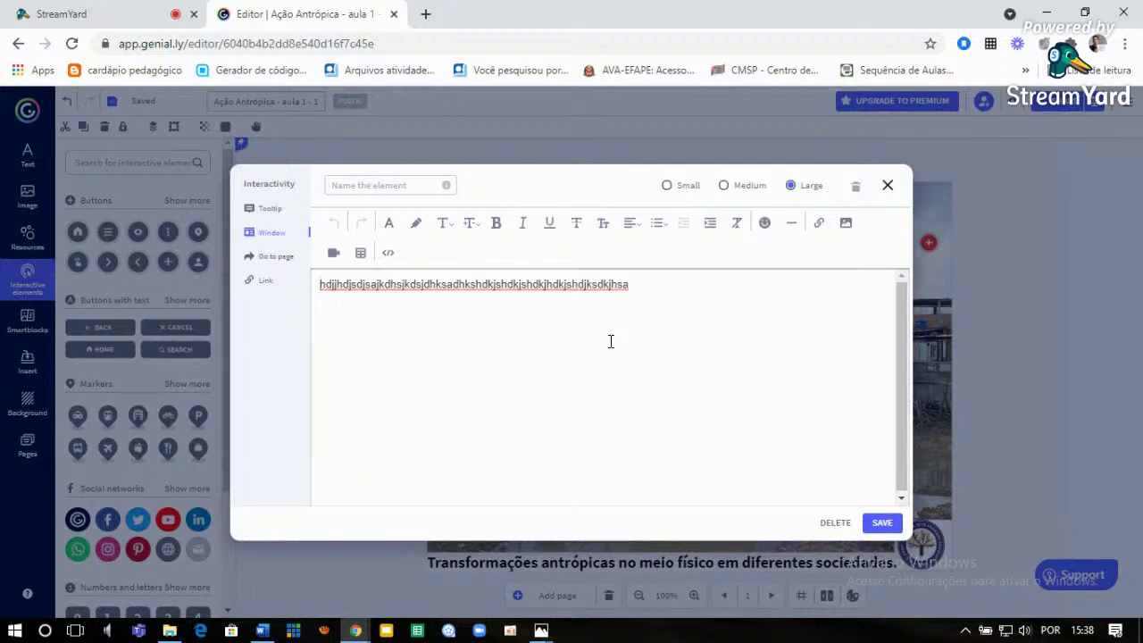
click(886, 187)
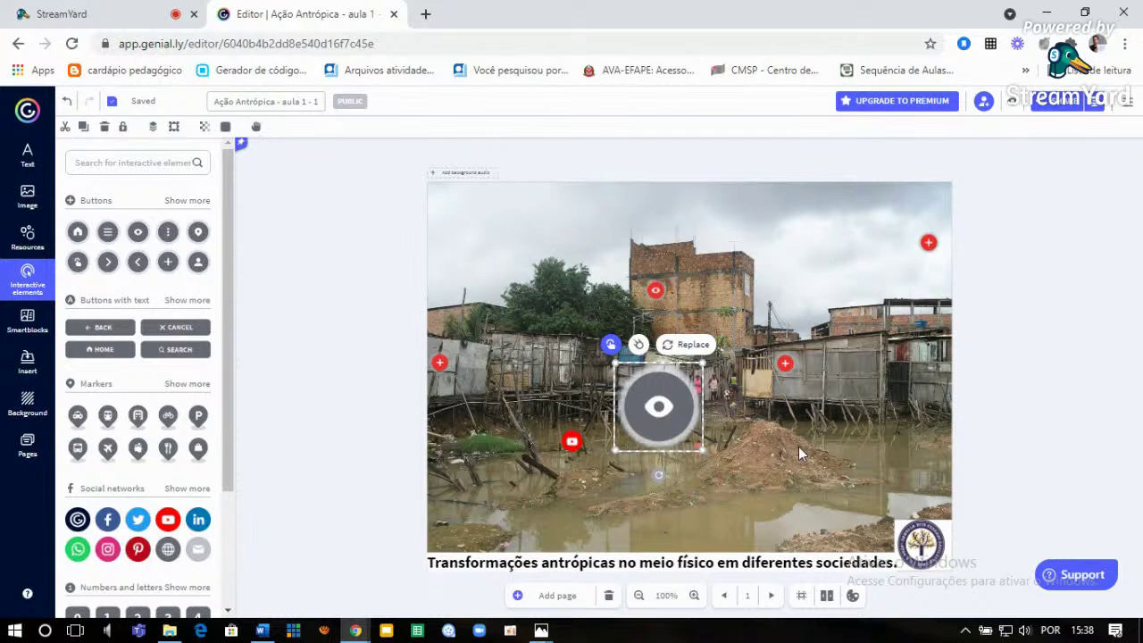
Add a YouTube social network button beside the large eye button, and view its interactivity types without choosing one.
drag(232, 300, 222, 386)
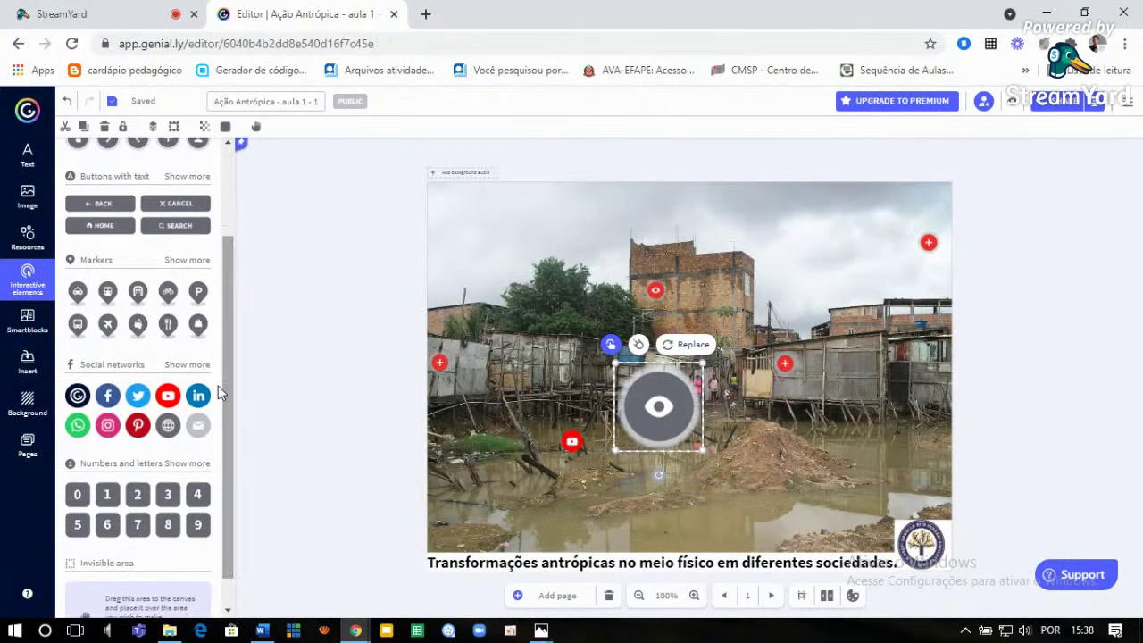
click(168, 401)
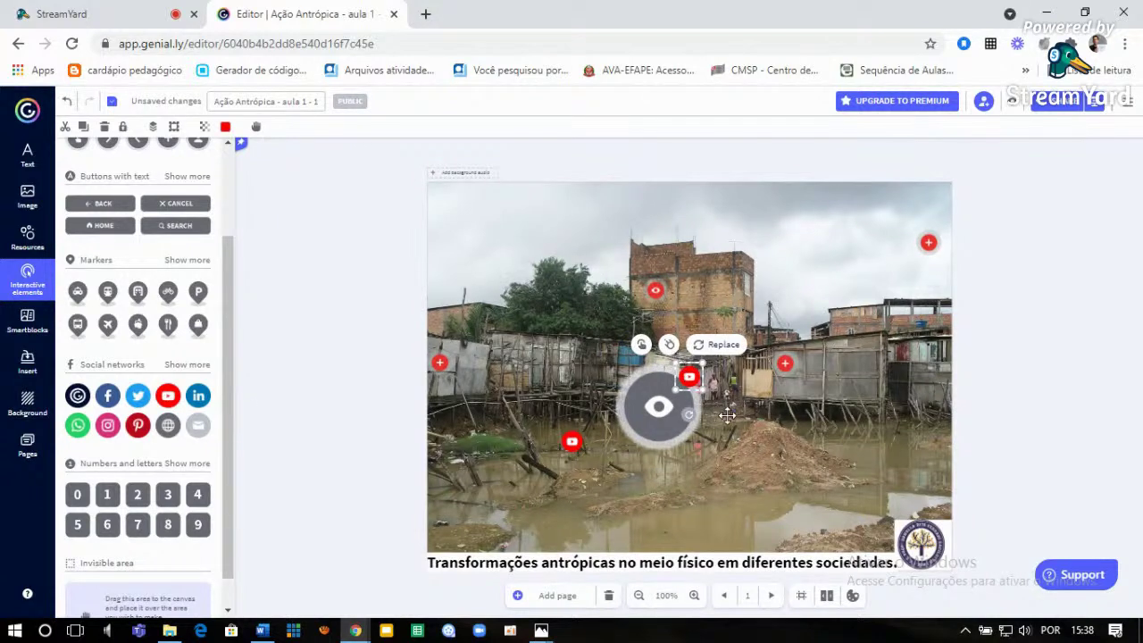
drag(724, 411, 753, 436)
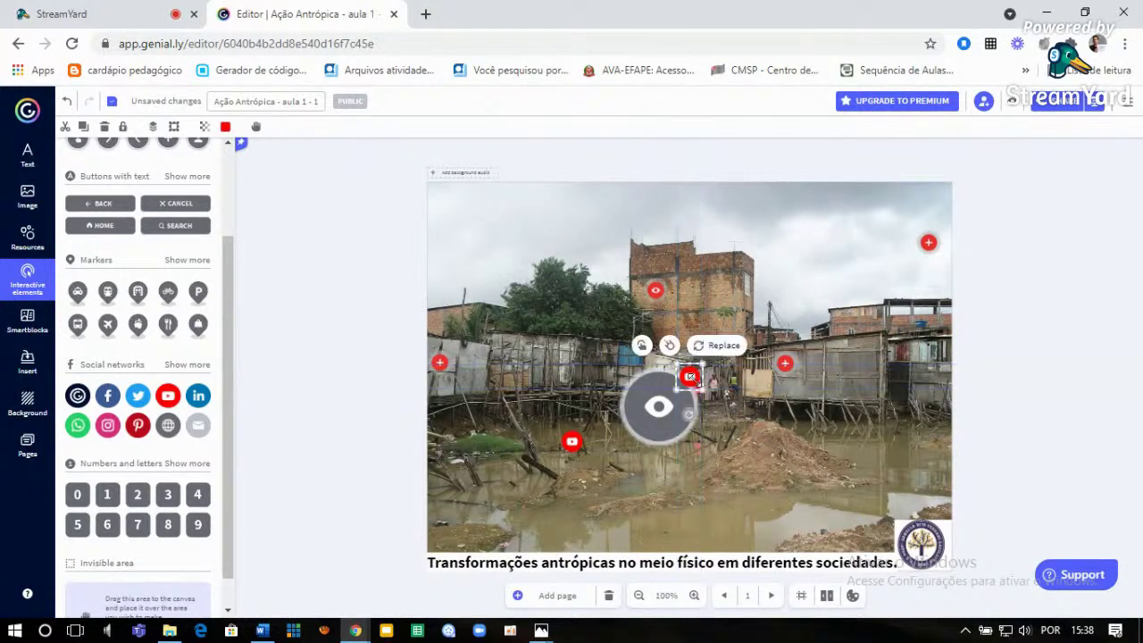
click(641, 348)
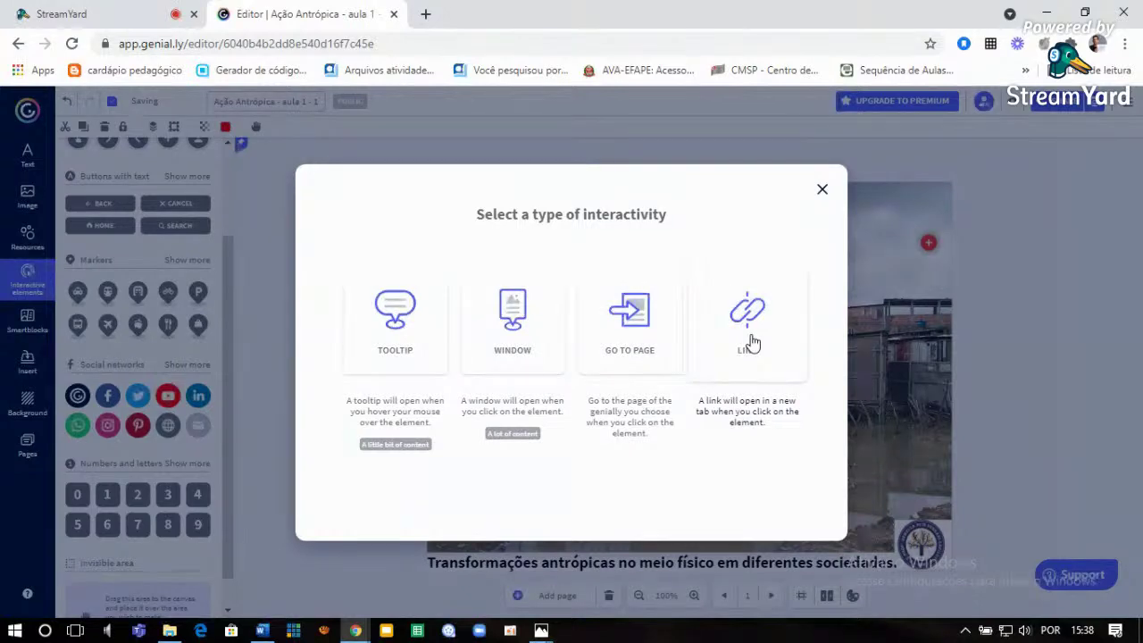
click(820, 190)
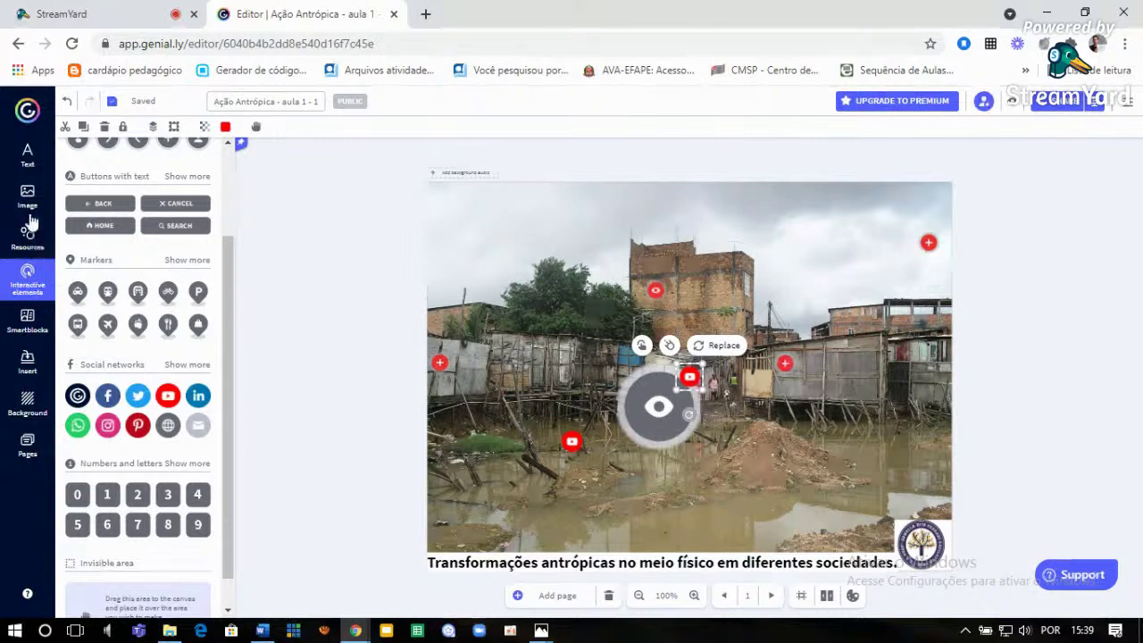
Look over the text styles available for the page, and switch to StreamYard's private chat.
click(31, 160)
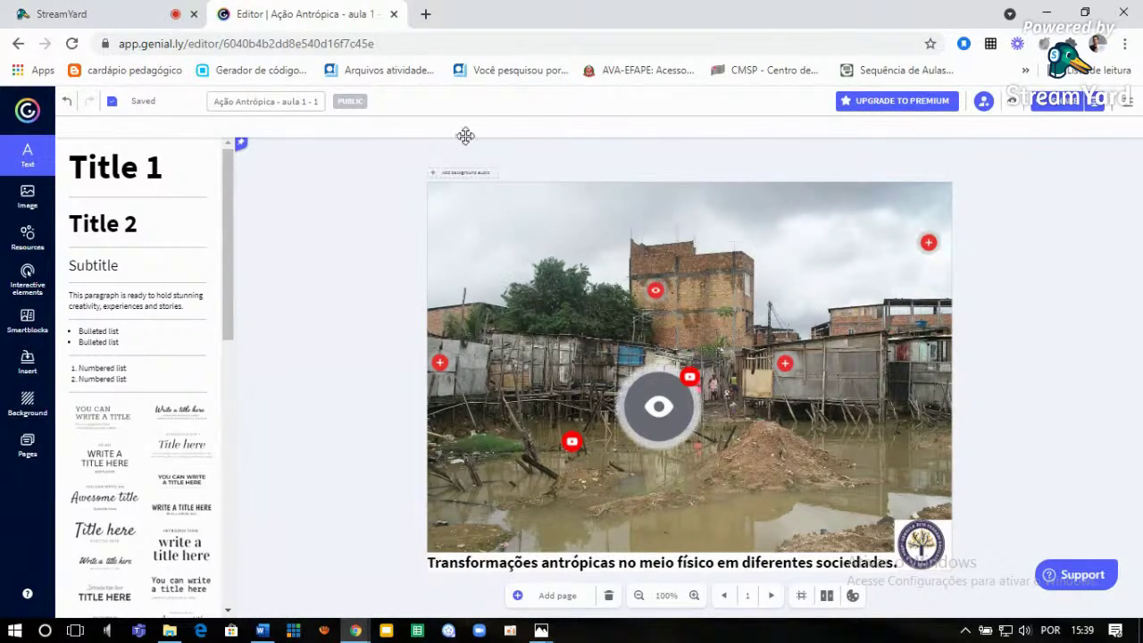
click(95, 16)
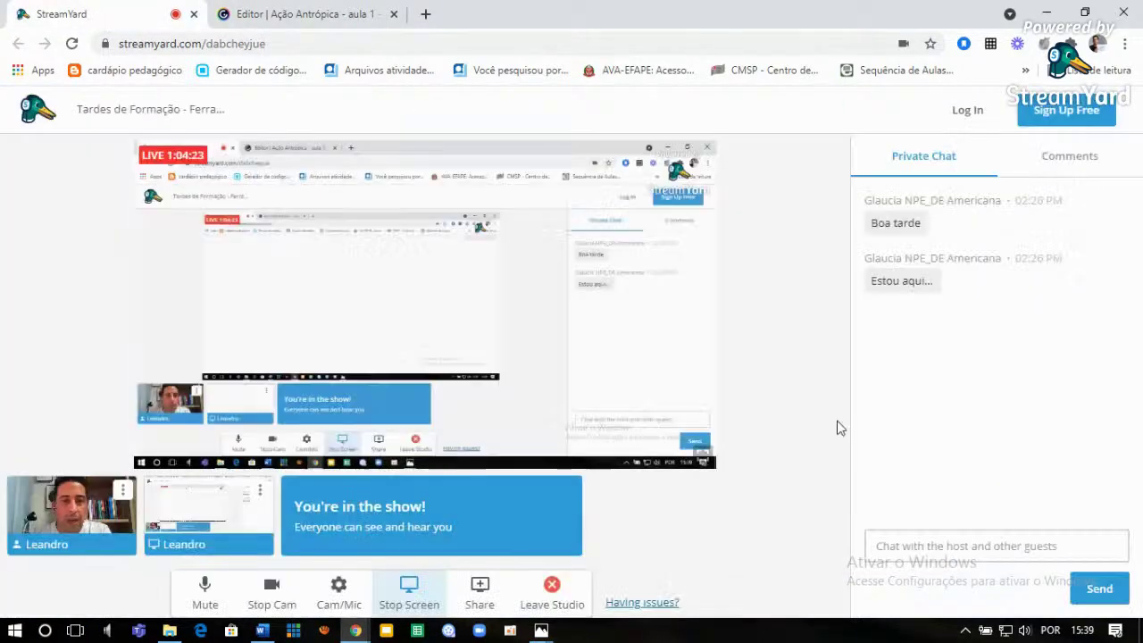
click(905, 550)
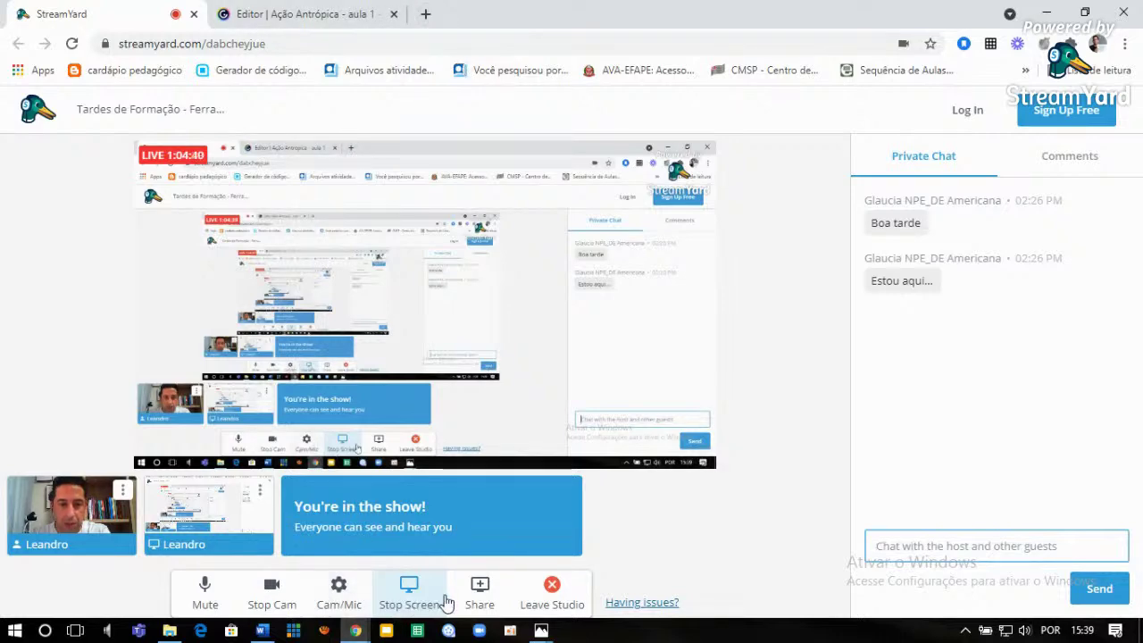
Stop sharing the screen in the StreamYard studio.
click(412, 599)
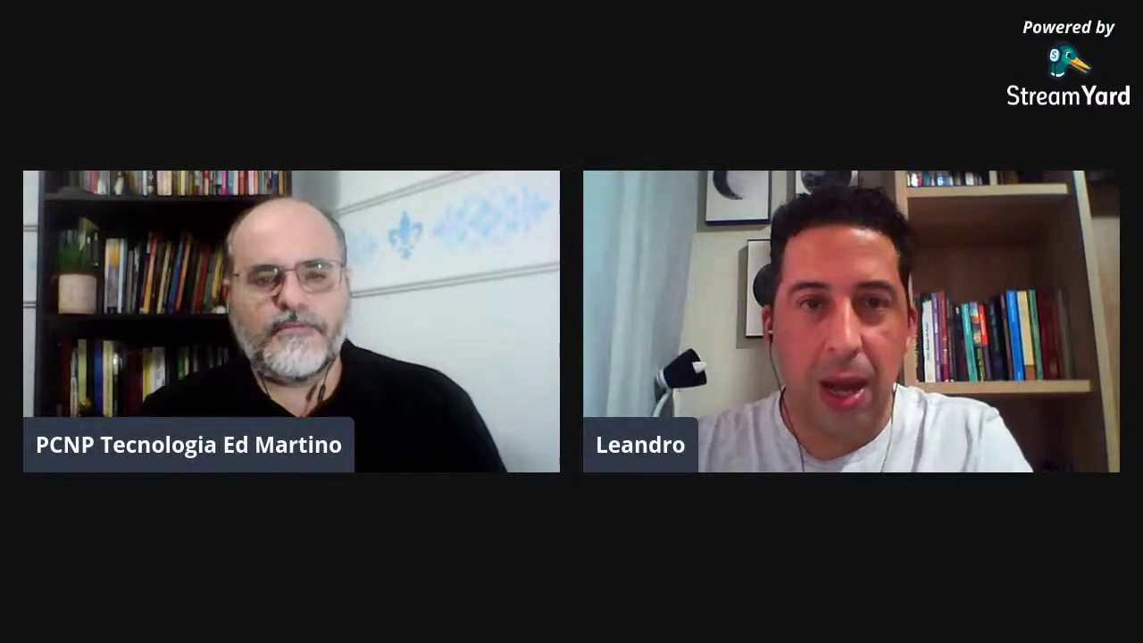
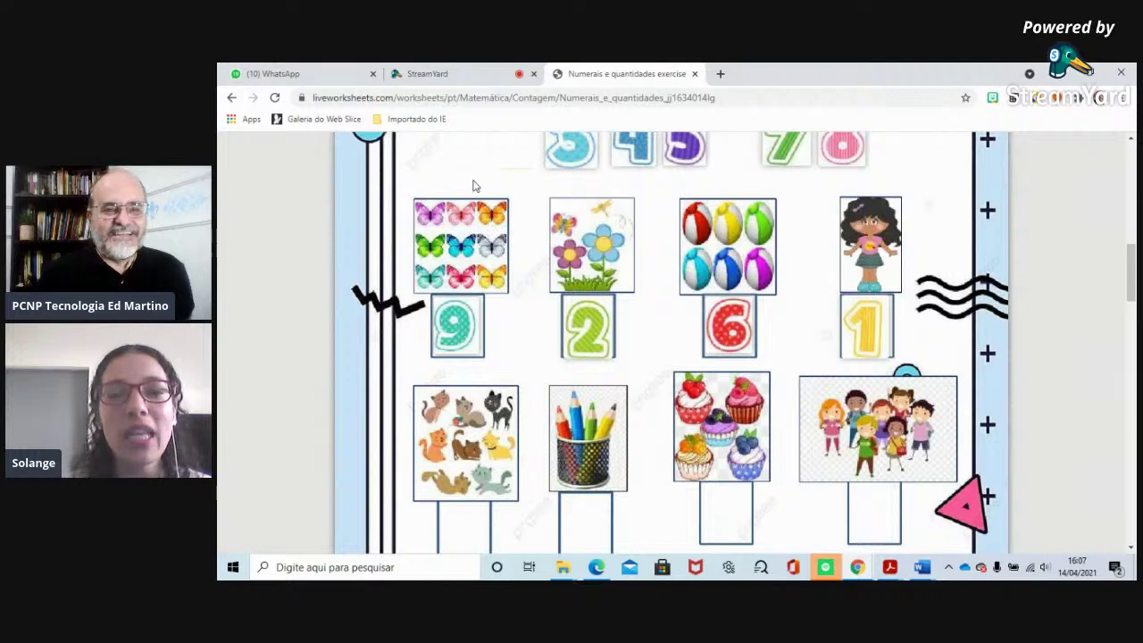
Examine the Numerais e quantidades worksheet on Liveworksheets, including its school, teacher and student fields and the number-matching exercise.
scroll(637, 288, up, 5)
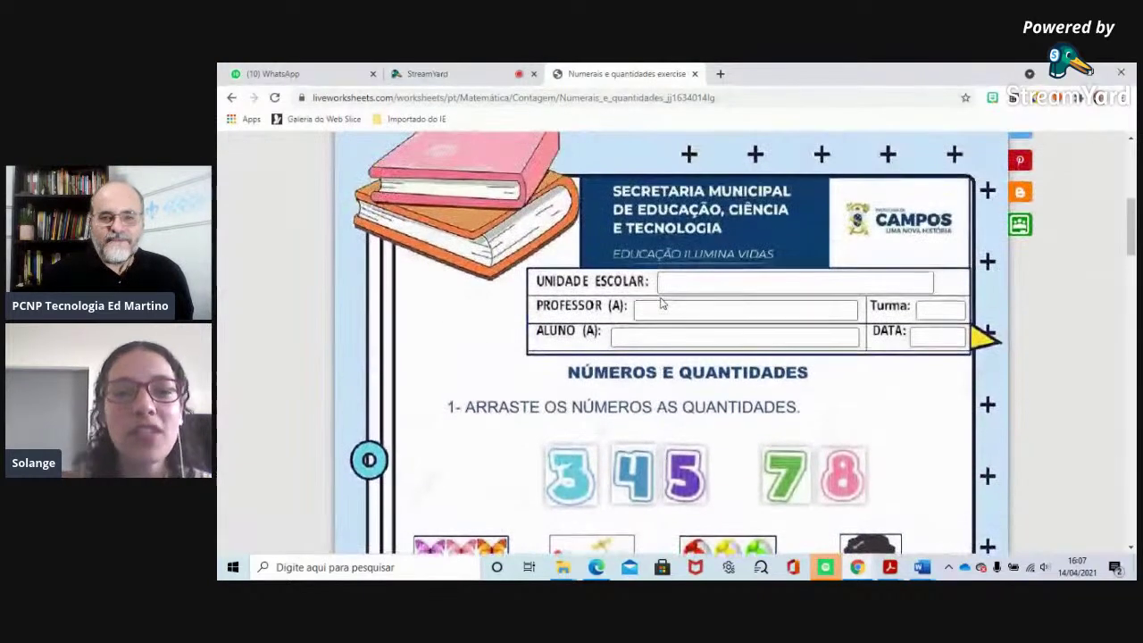
click(698, 354)
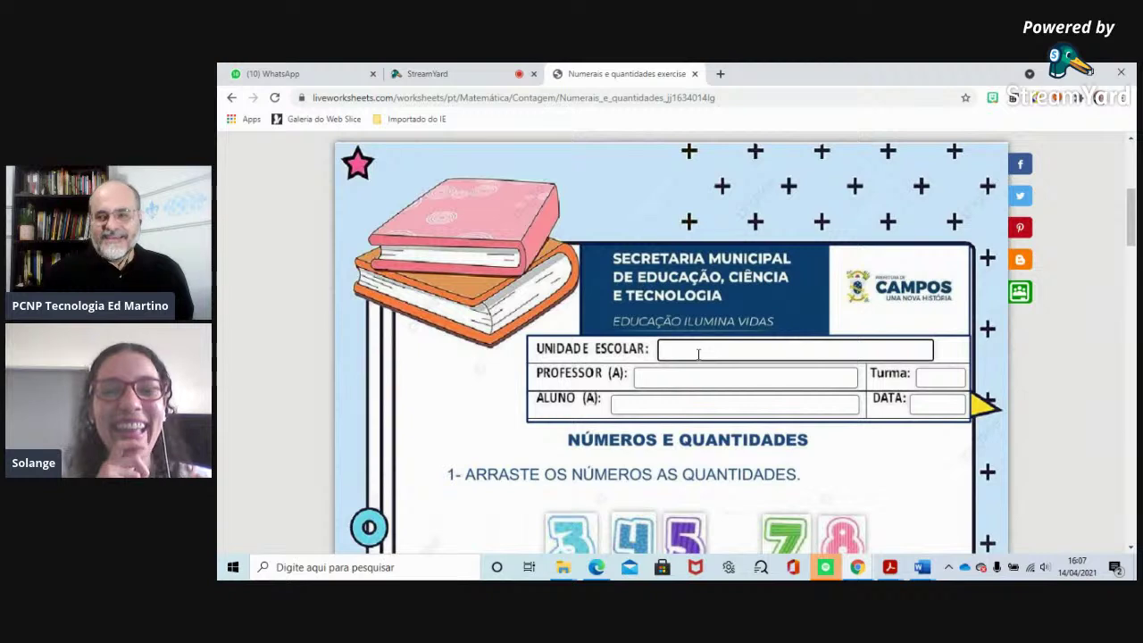
scroll(699, 354, up, 2)
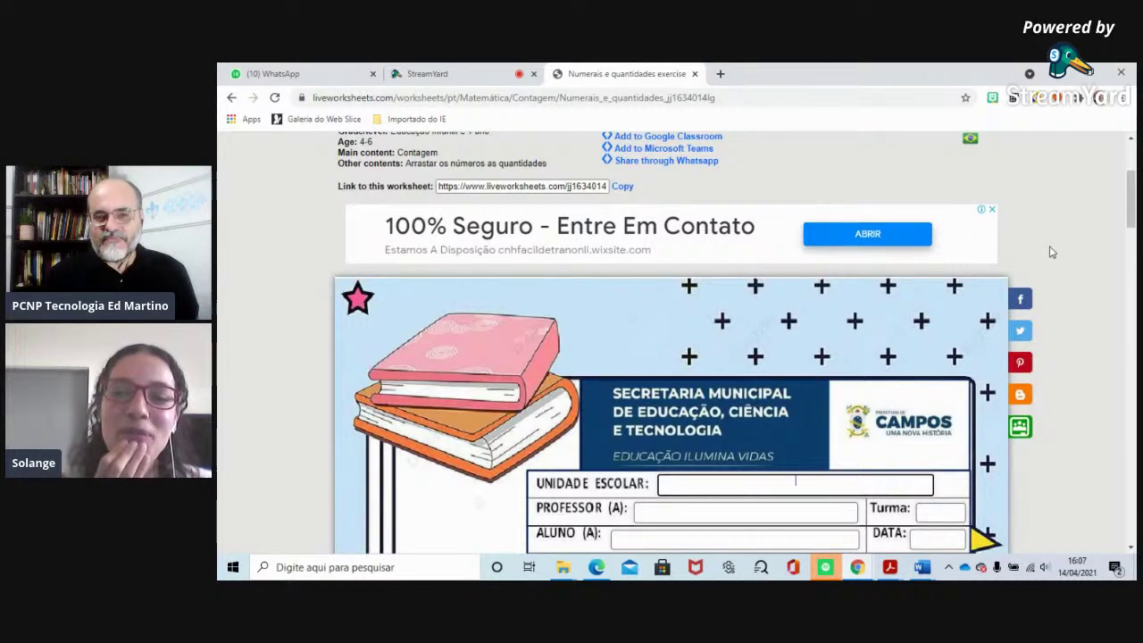
scroll(1050, 252, down, 2)
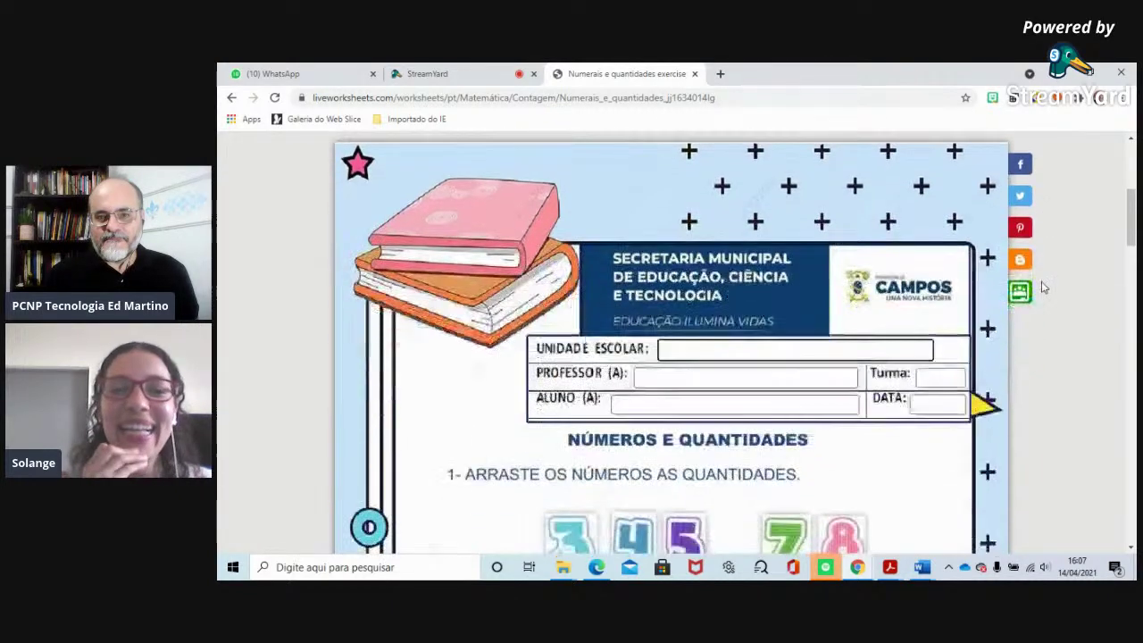
scroll(1045, 277, up, 2)
scroll(1043, 288, down, 7)
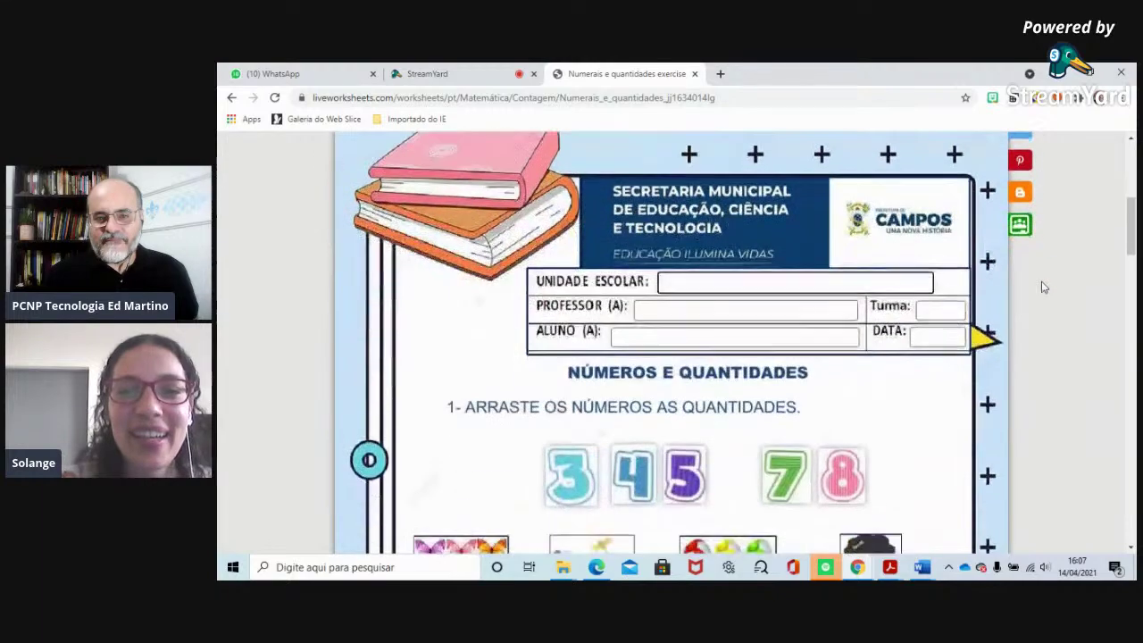
scroll(1044, 287, up, 3)
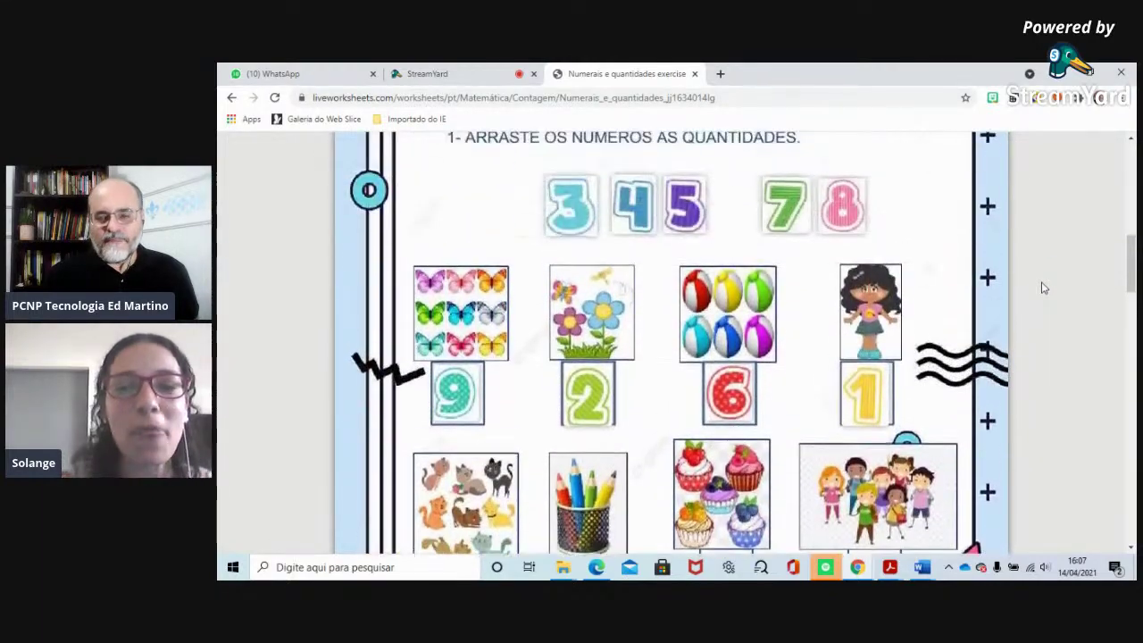
scroll(1070, 288, up, 3)
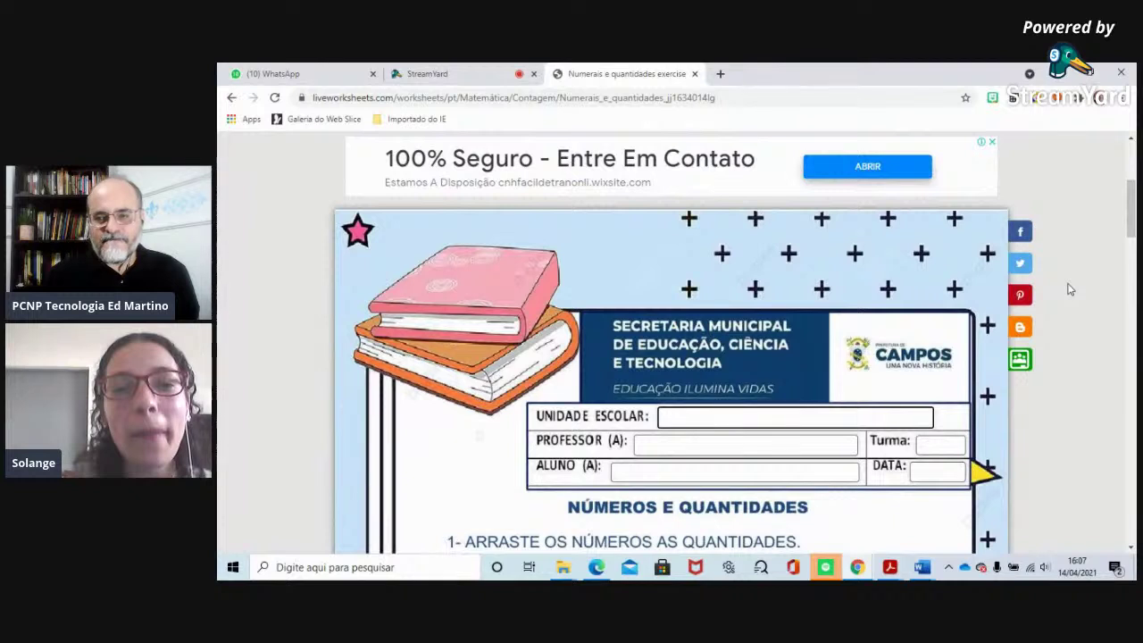
Share the worksheet to Google Classroom as a new activity for the class Oficina - Ensino Híbrido e suas metodologias.
click(1021, 361)
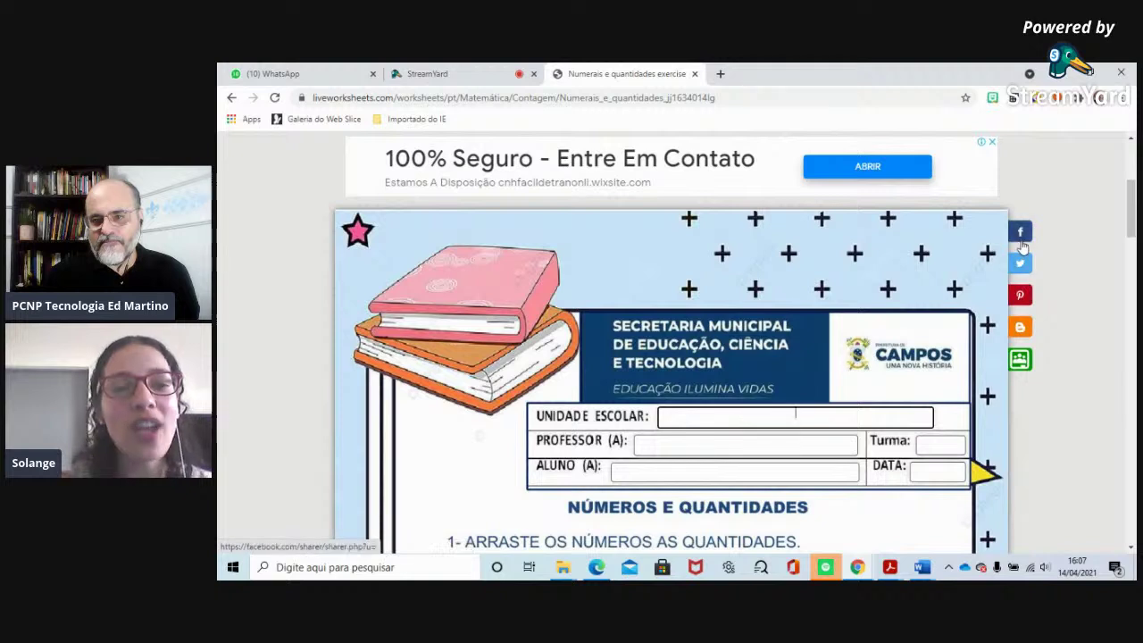
click(1019, 359)
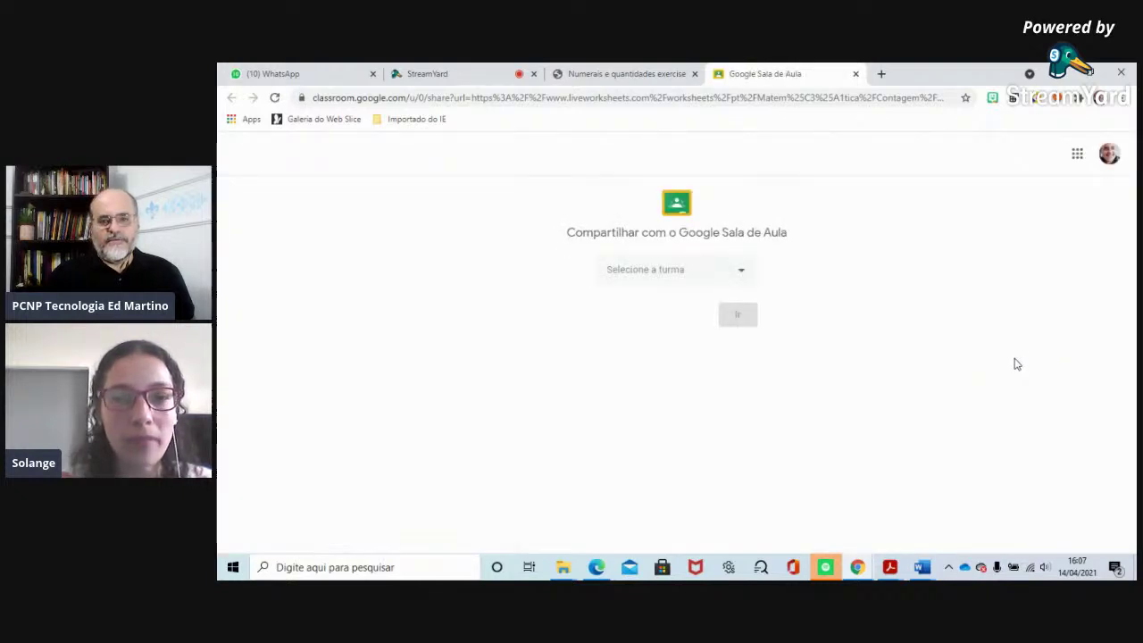
click(741, 271)
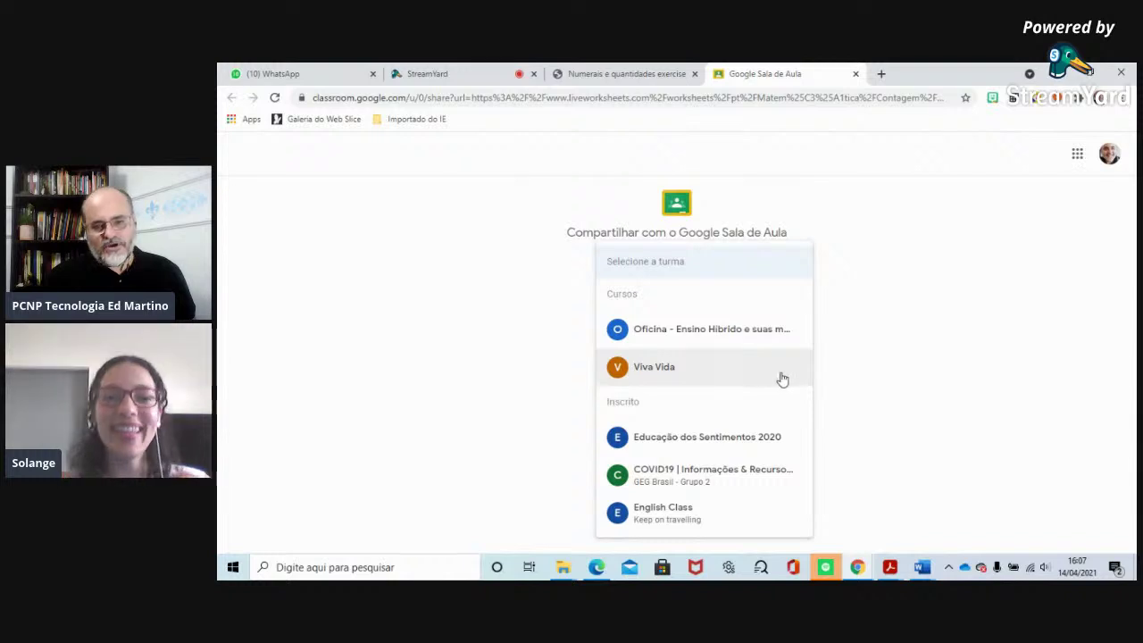
click(689, 333)
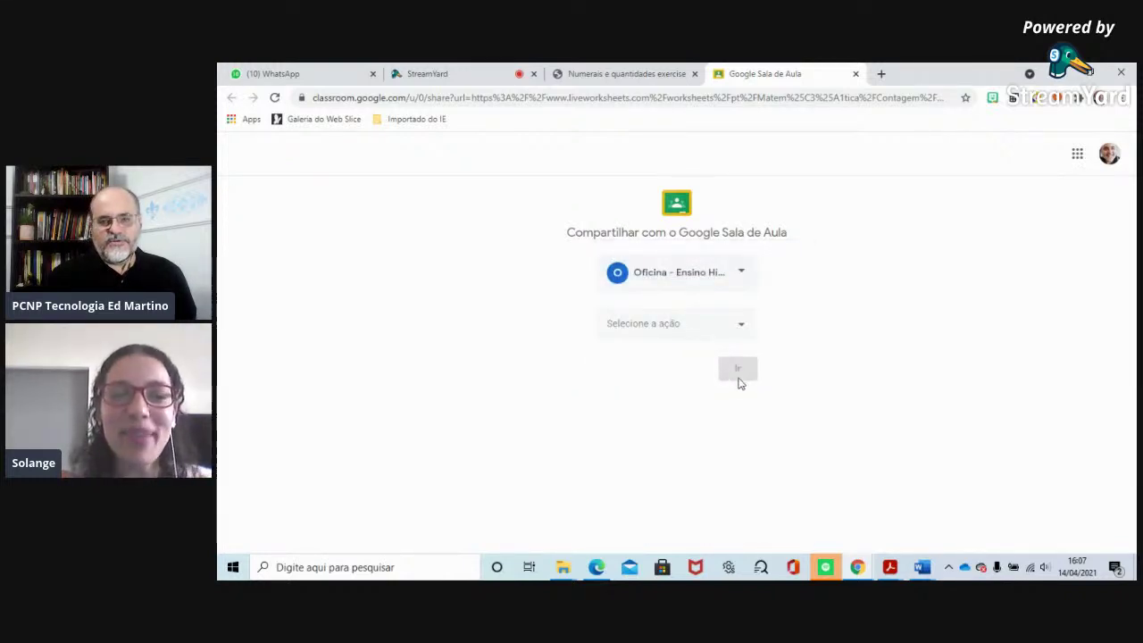
click(742, 328)
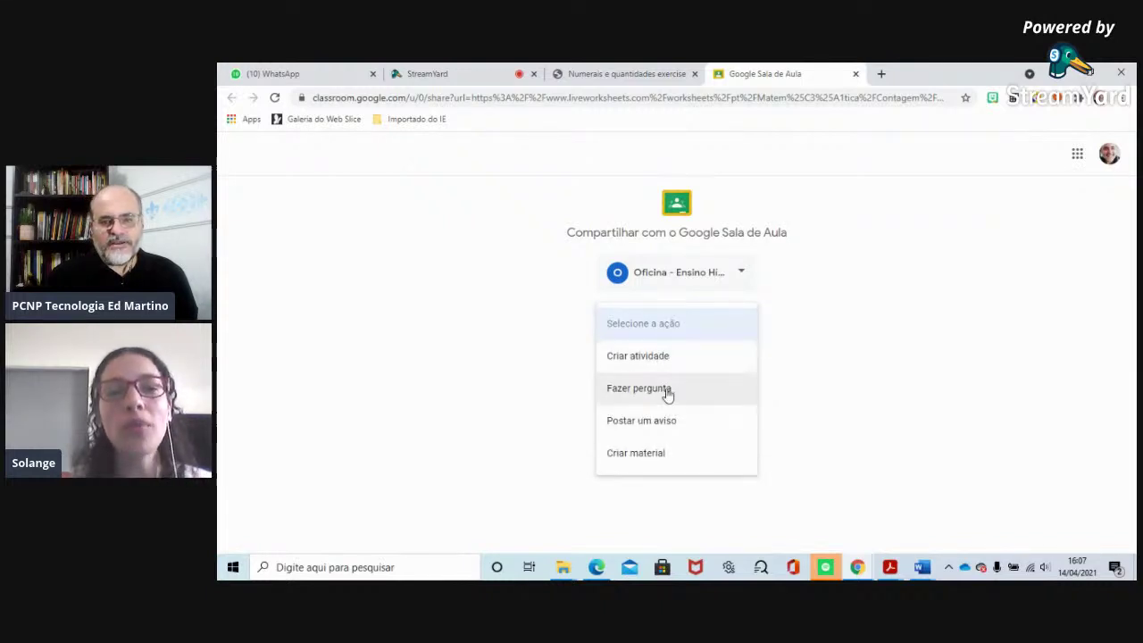
click(657, 357)
click(737, 369)
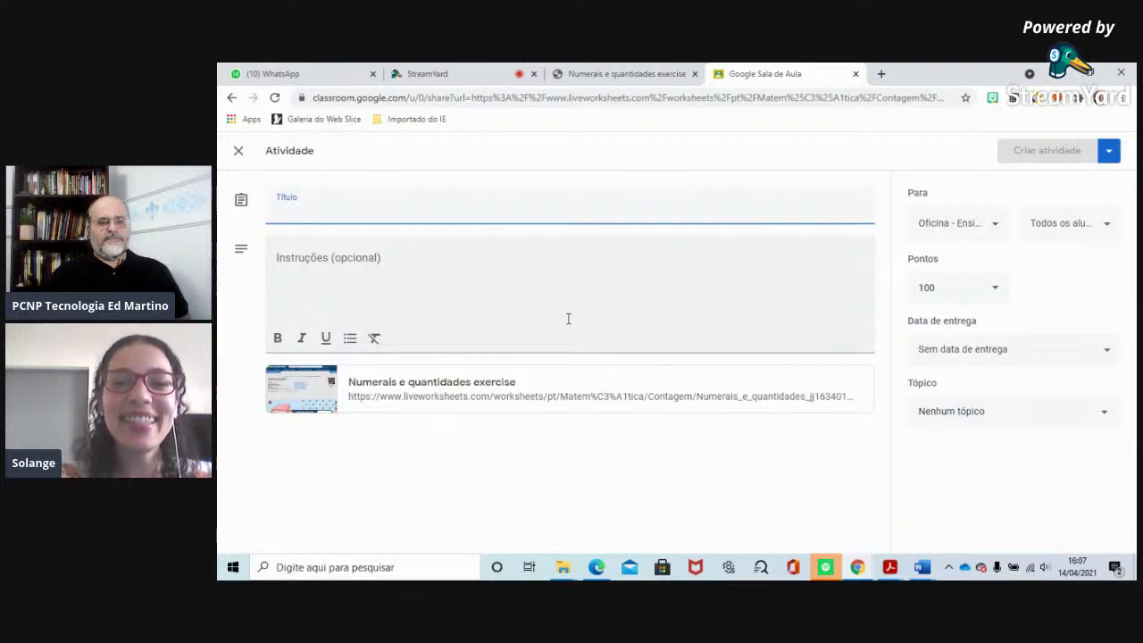
Look over the activity's posting options, title the activity "Matematica", and create it.
click(1018, 154)
click(1109, 151)
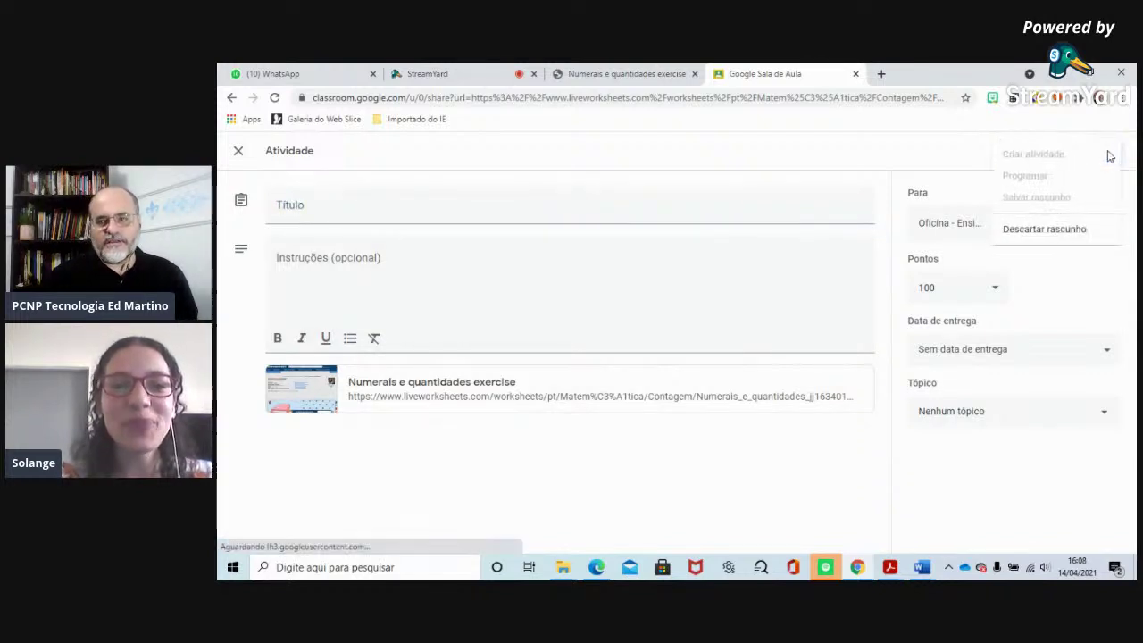
click(746, 188)
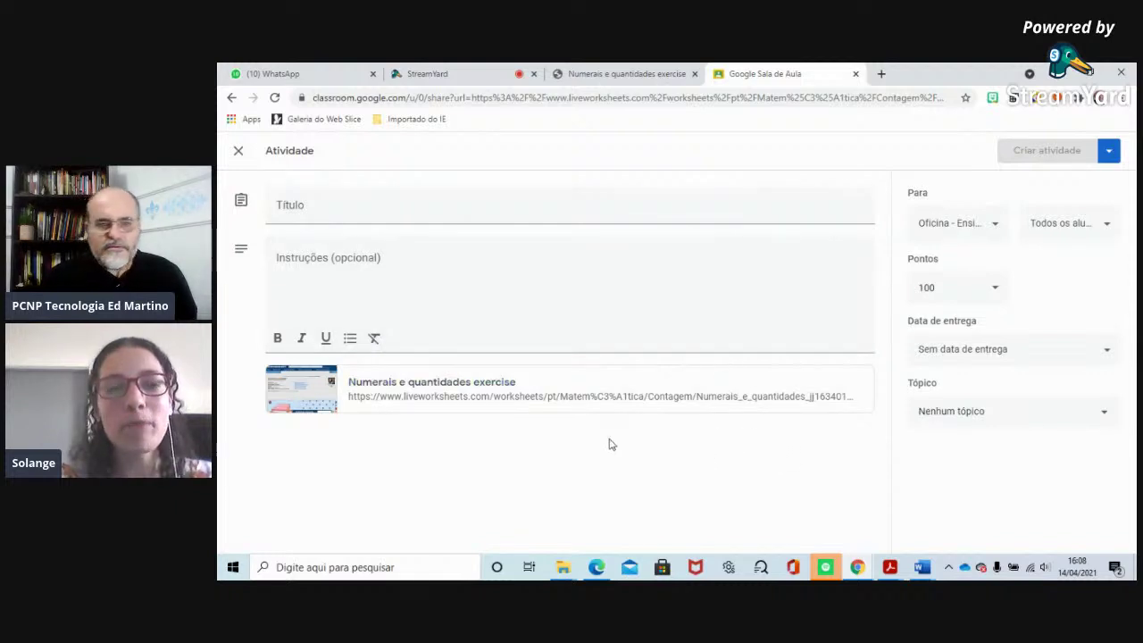
click(333, 209)
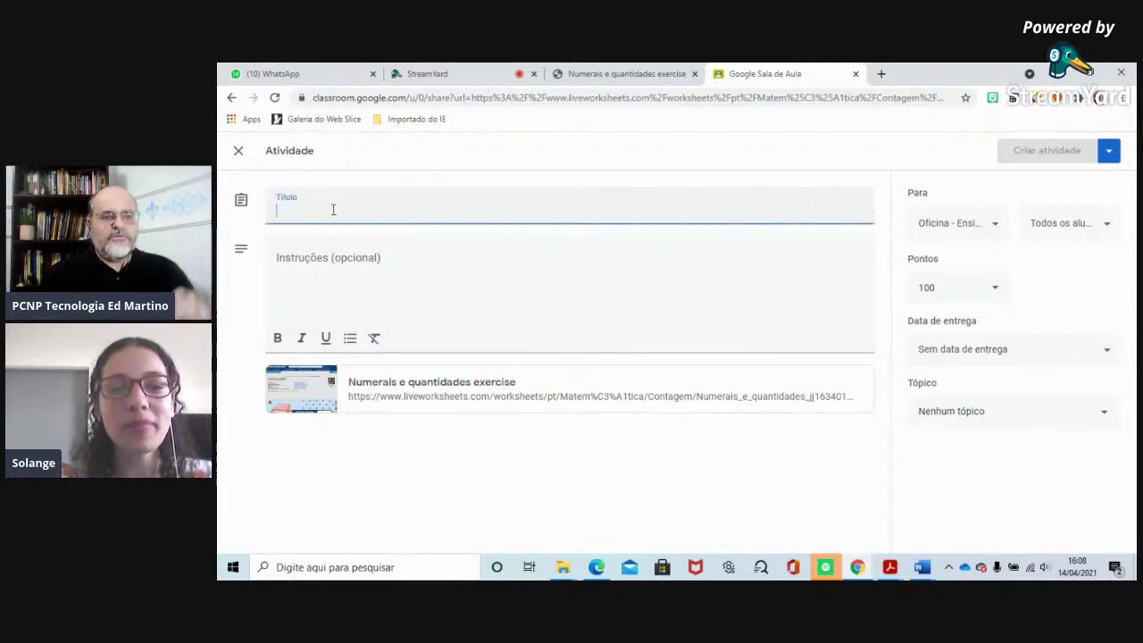
text(Matematica)
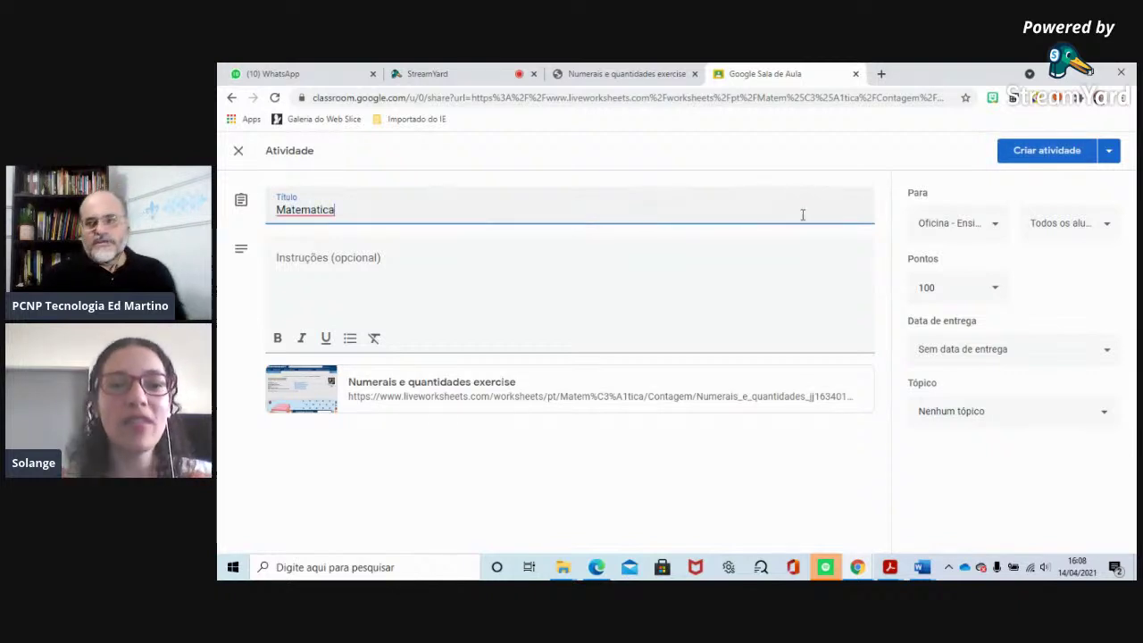
click(1038, 154)
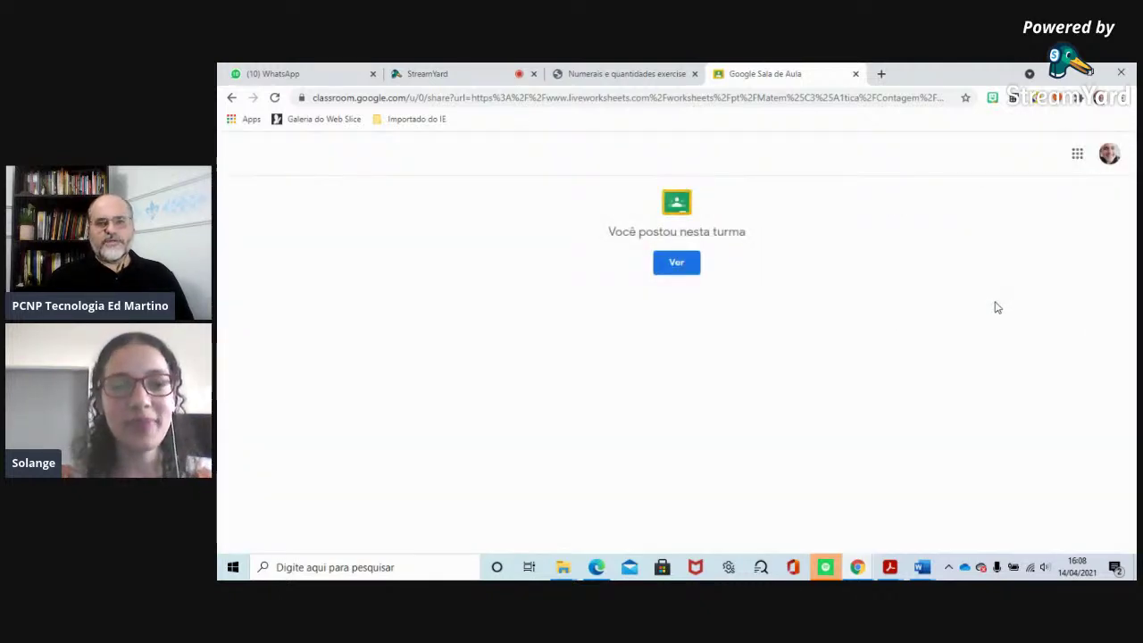
View the posted Matematica activity in the class stream, and look at the sharing links on the Liveworksheets page.
click(689, 268)
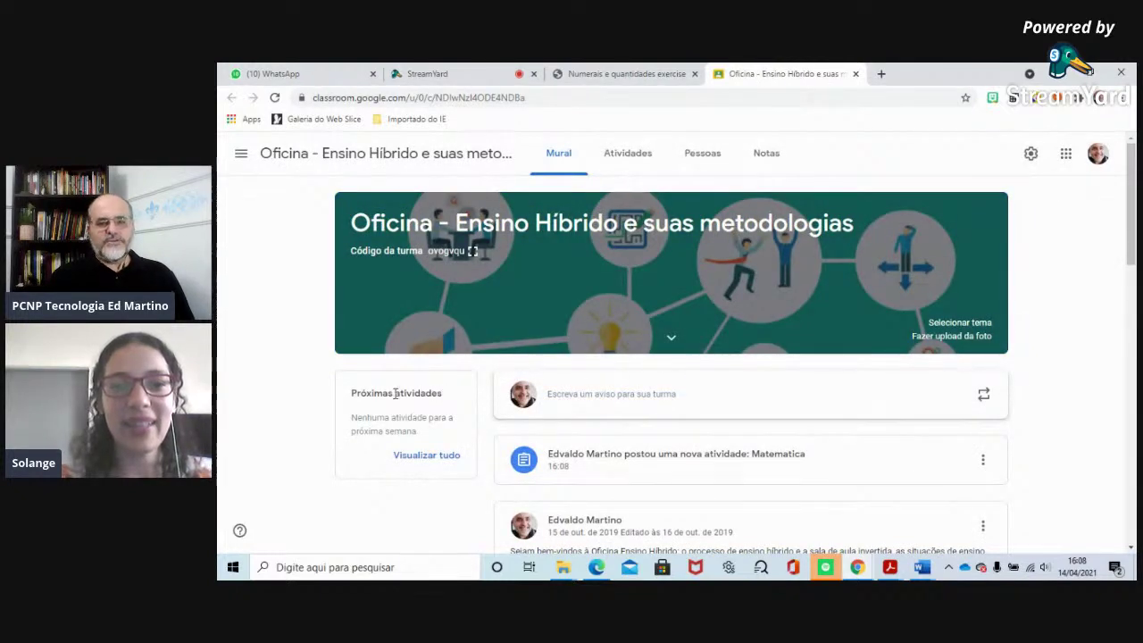
scroll(340, 409, down, 3)
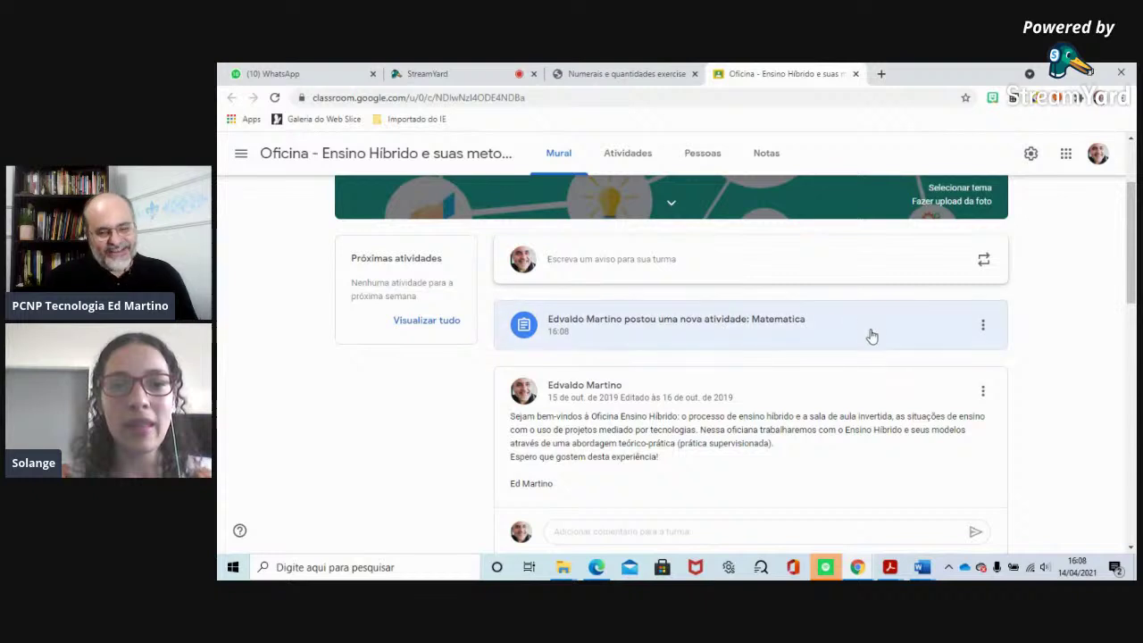
click(641, 77)
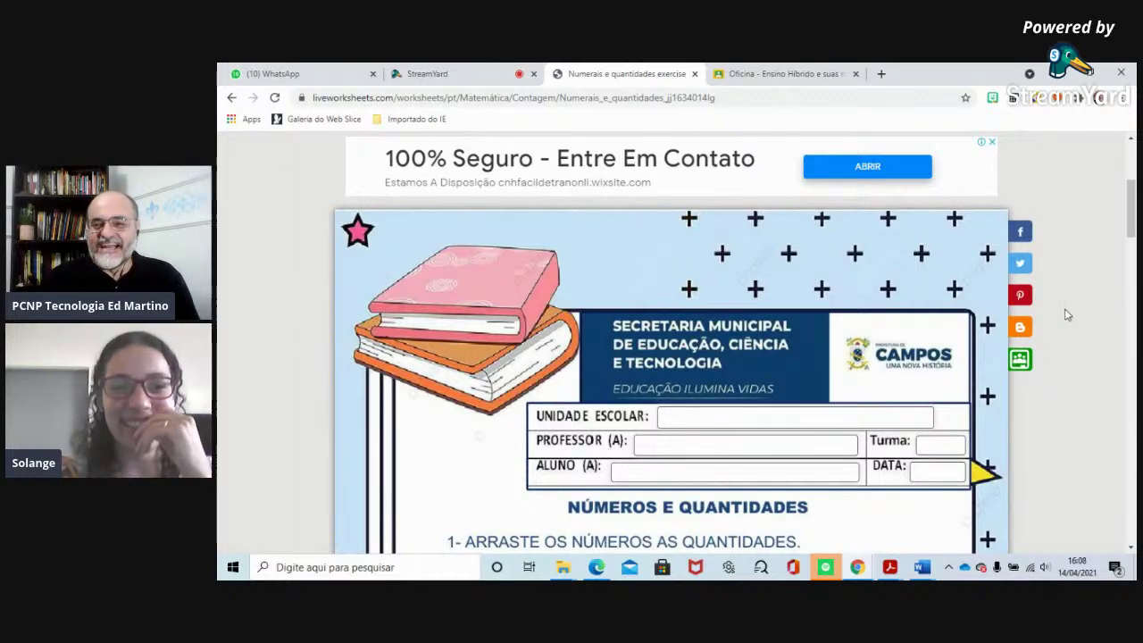
scroll(1066, 314, up, 3)
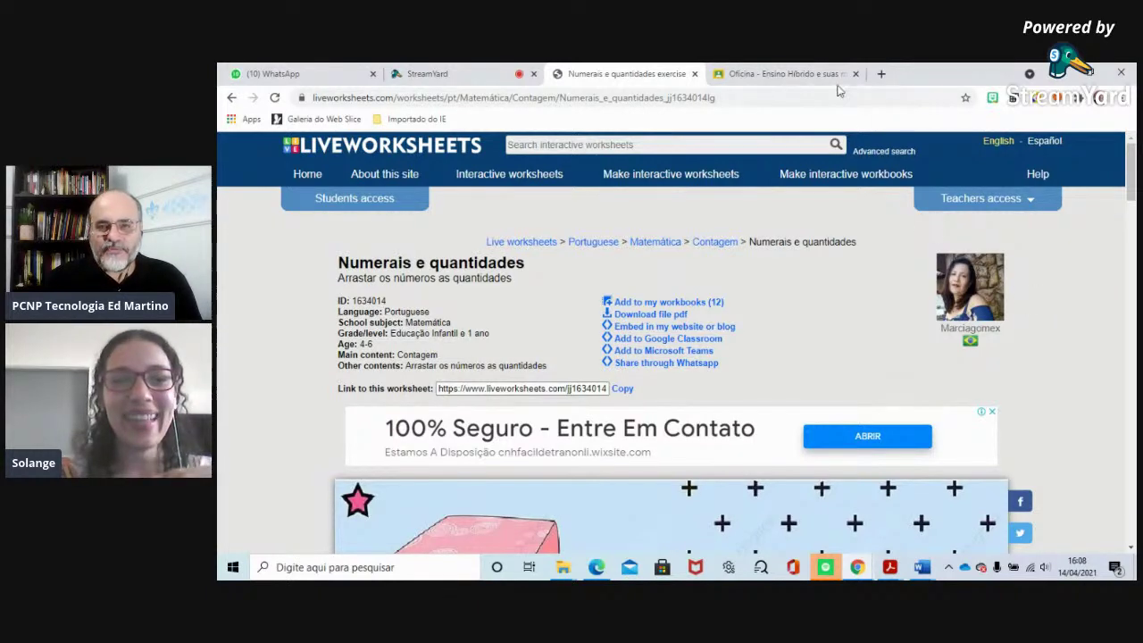
click(790, 72)
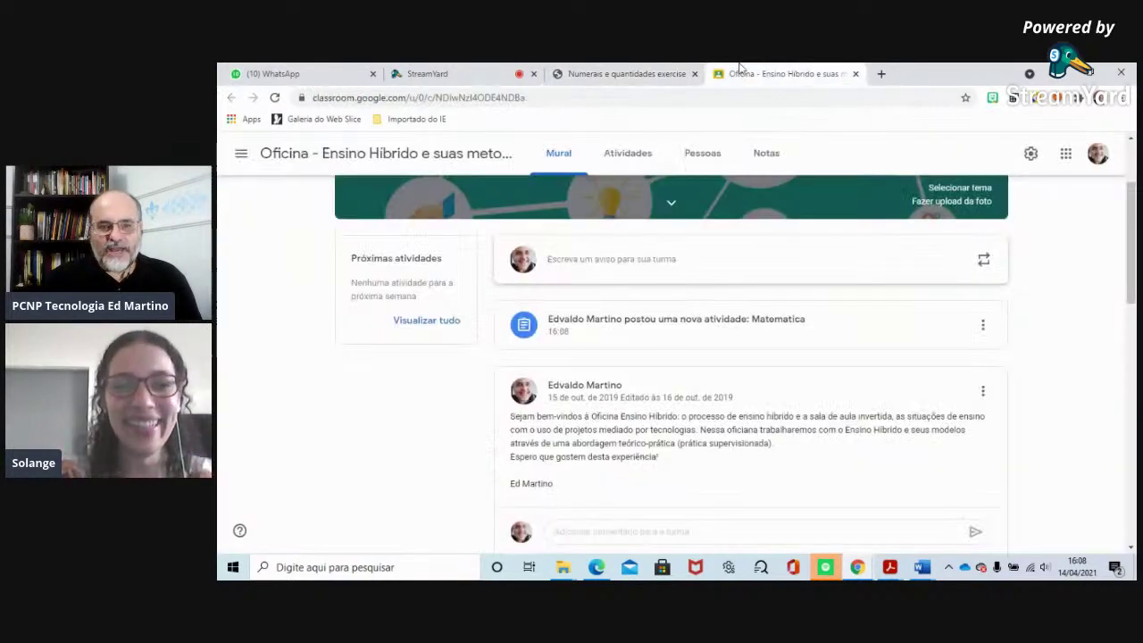
Check the viewers' comments in the StreamYard studio, and return to the Numerais e quantidades worksheet.
click(623, 75)
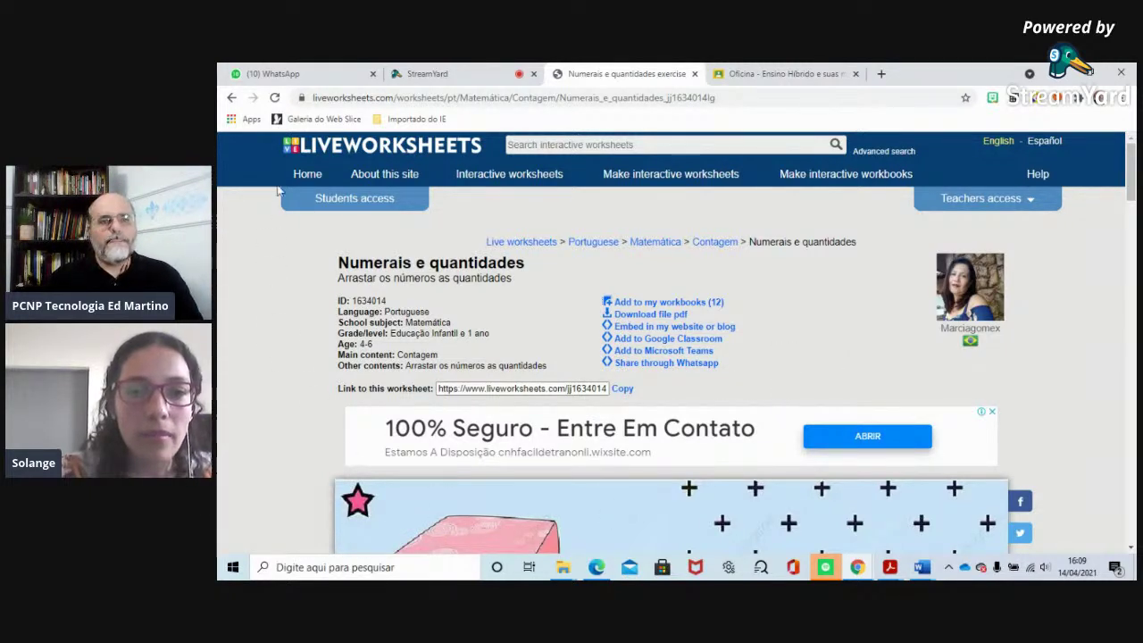
click(440, 77)
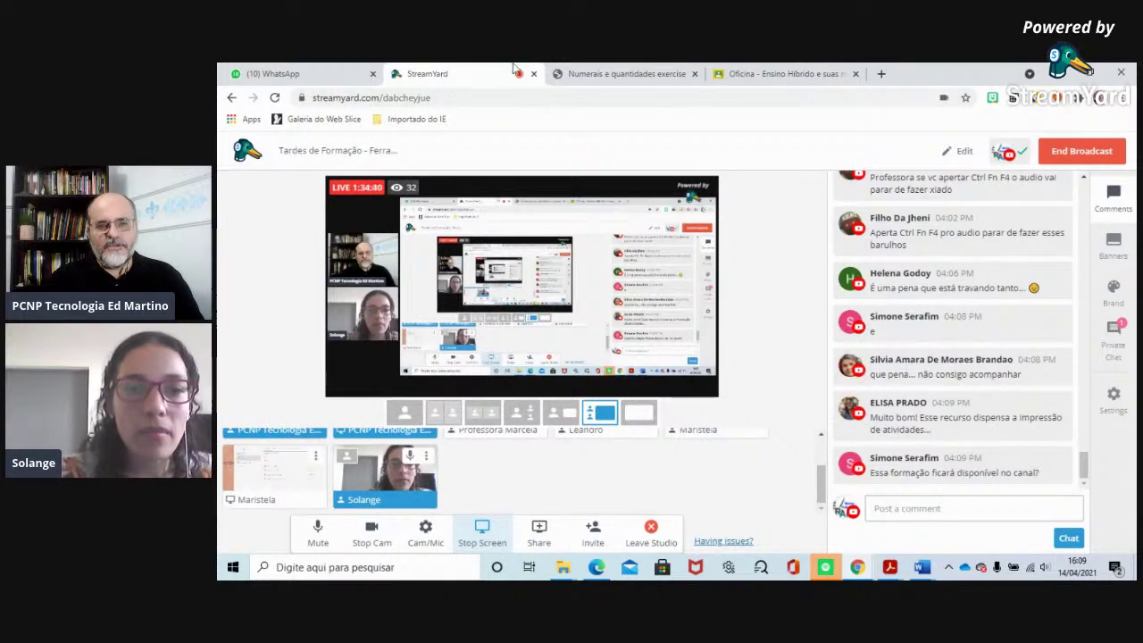
click(610, 71)
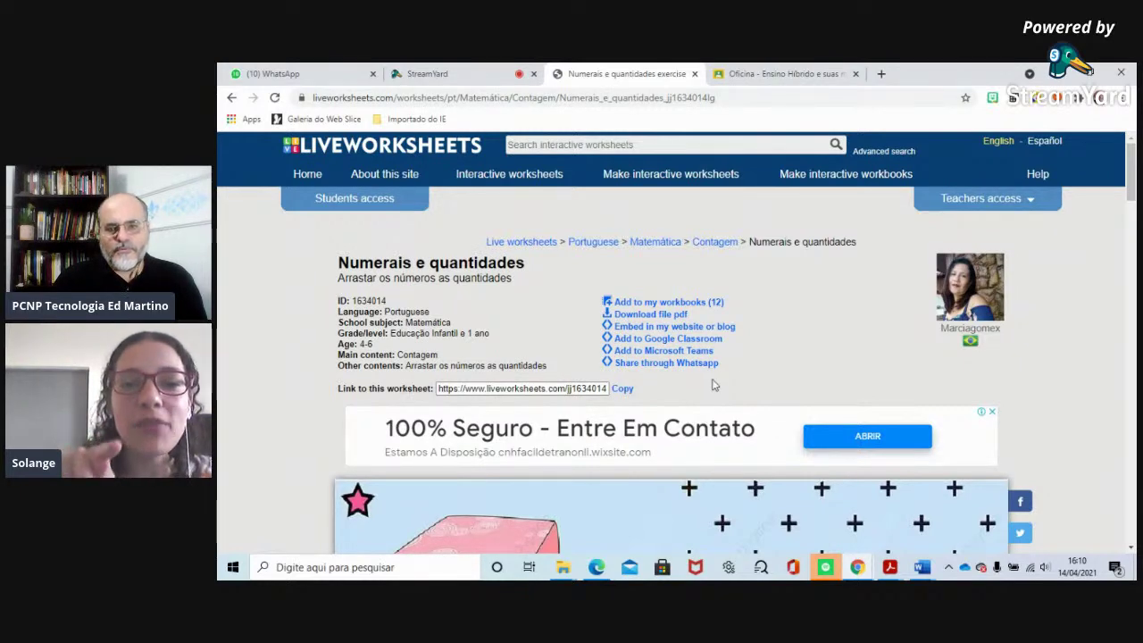
Place the number 5 in the box under the cupcakes and the number 7 in the box under the children.
scroll(768, 371, down, 3)
scroll(776, 371, down, 4)
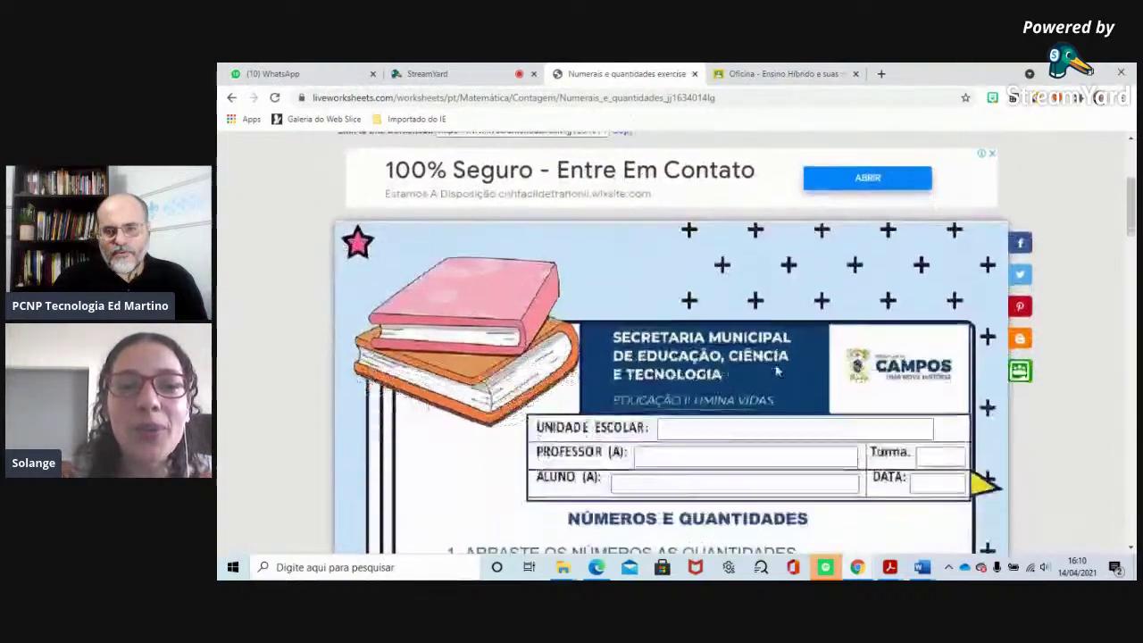
scroll(775, 370, down, 7)
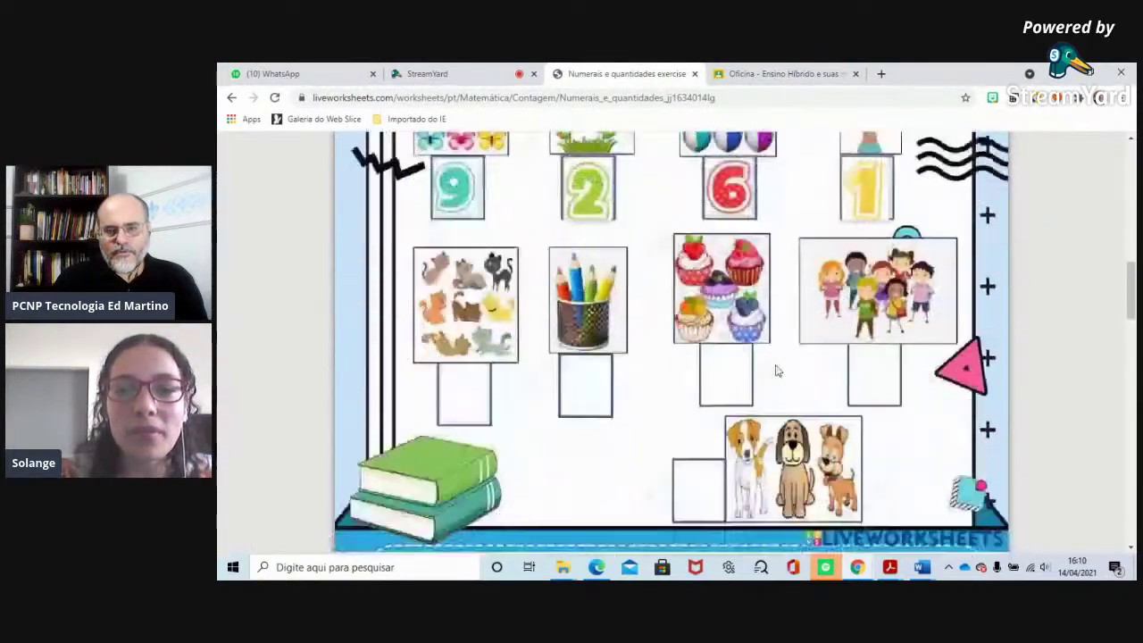
scroll(545, 391, up, 3)
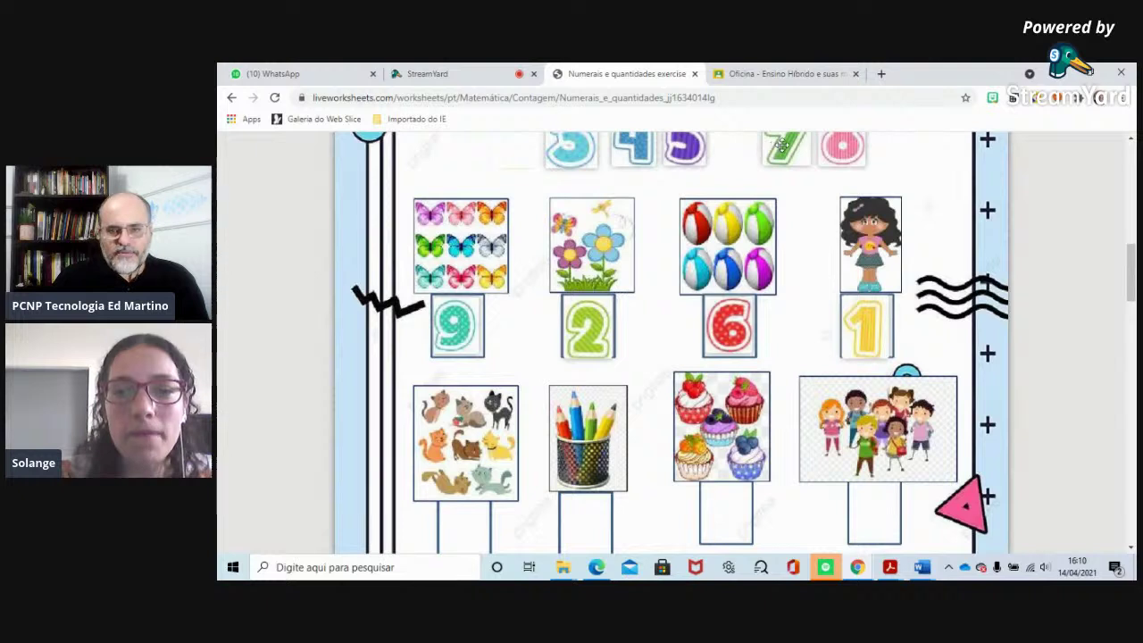
drag(688, 147, 735, 518)
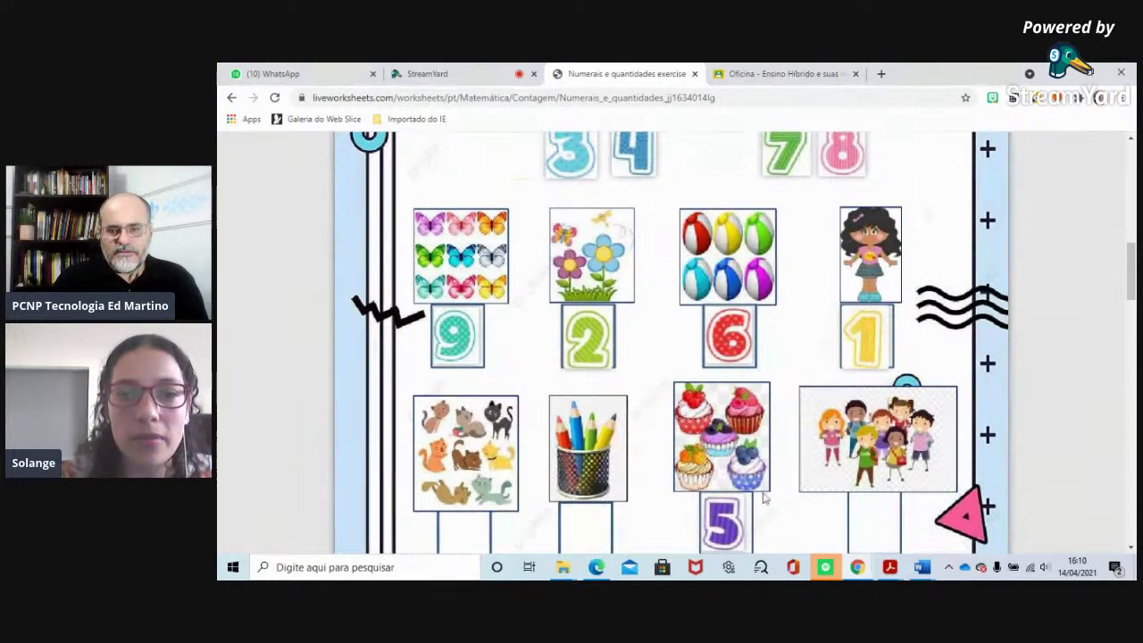
drag(775, 163, 853, 491)
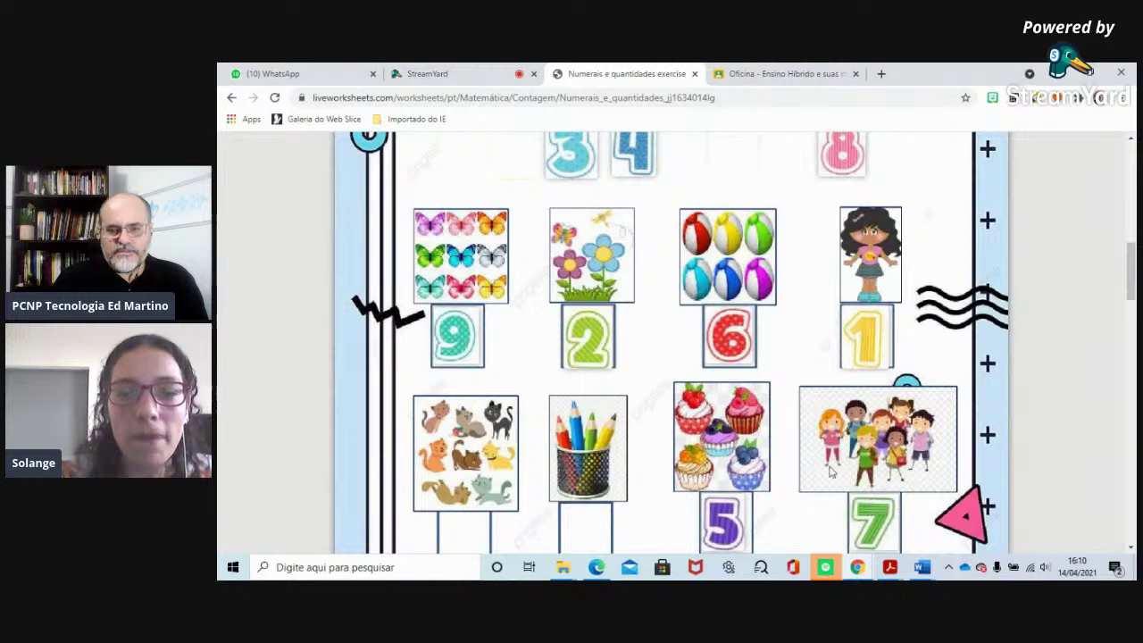
Place the number 8 in the box under the cats and the number 4 in the box under the pencils.
scroll(777, 435, down, 3)
scroll(696, 414, up, 3)
drag(843, 157, 460, 469)
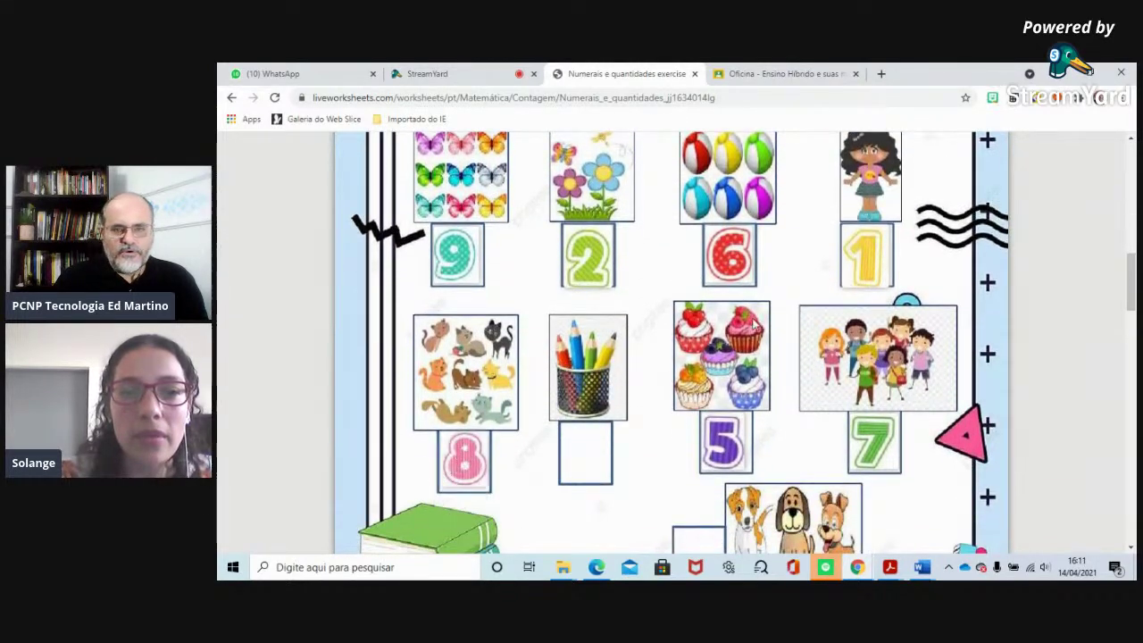
scroll(741, 331, up, 3)
mouse_move(639, 284)
mouse_down()
mouse_move(645, 491)
mouse_move(613, 554)
mouse_move(598, 552)
mouse_move(584, 474)
mouse_up()
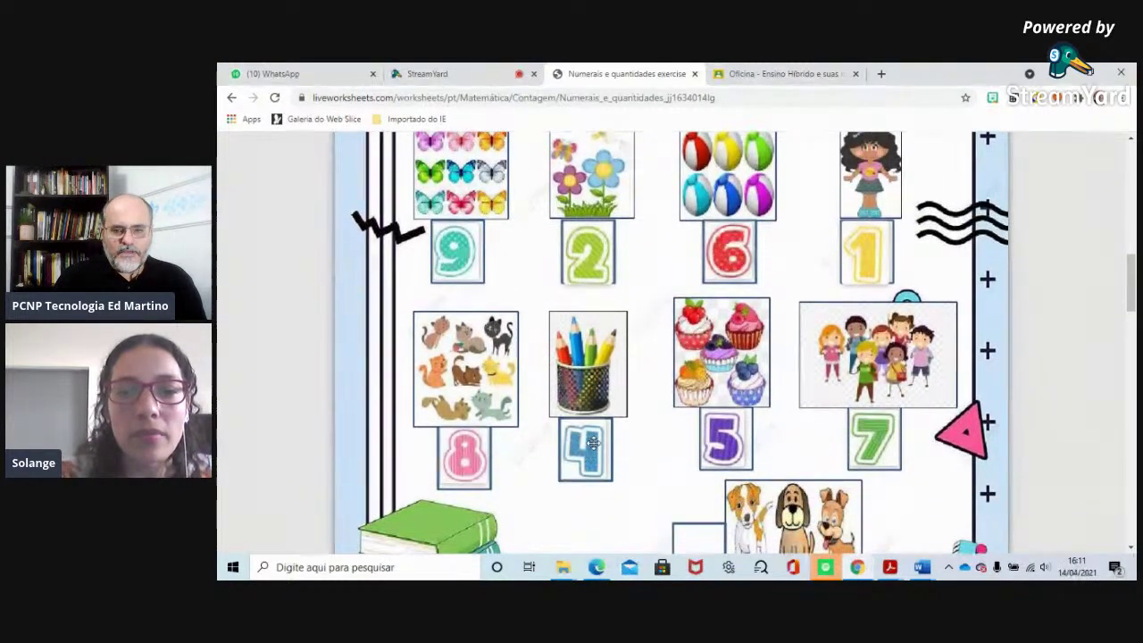
Place the number 3 in the box beside the dogs, and finish the worksheet by having the answers checked.
scroll(579, 337, up, 3)
drag(571, 266, 701, 491)
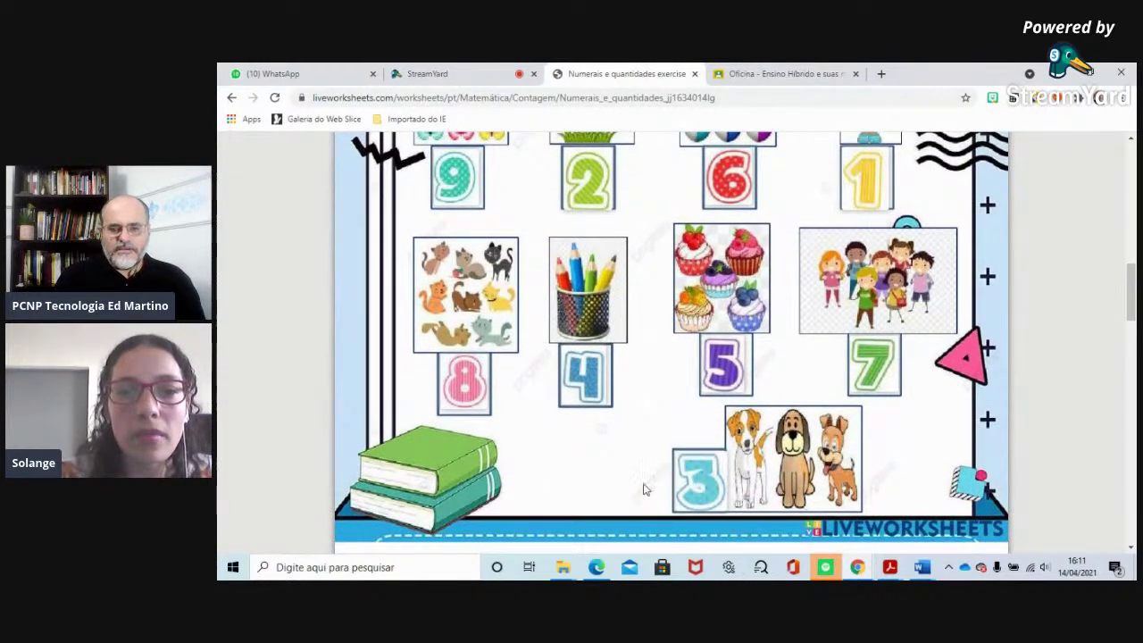
scroll(625, 470, down, 3)
click(672, 451)
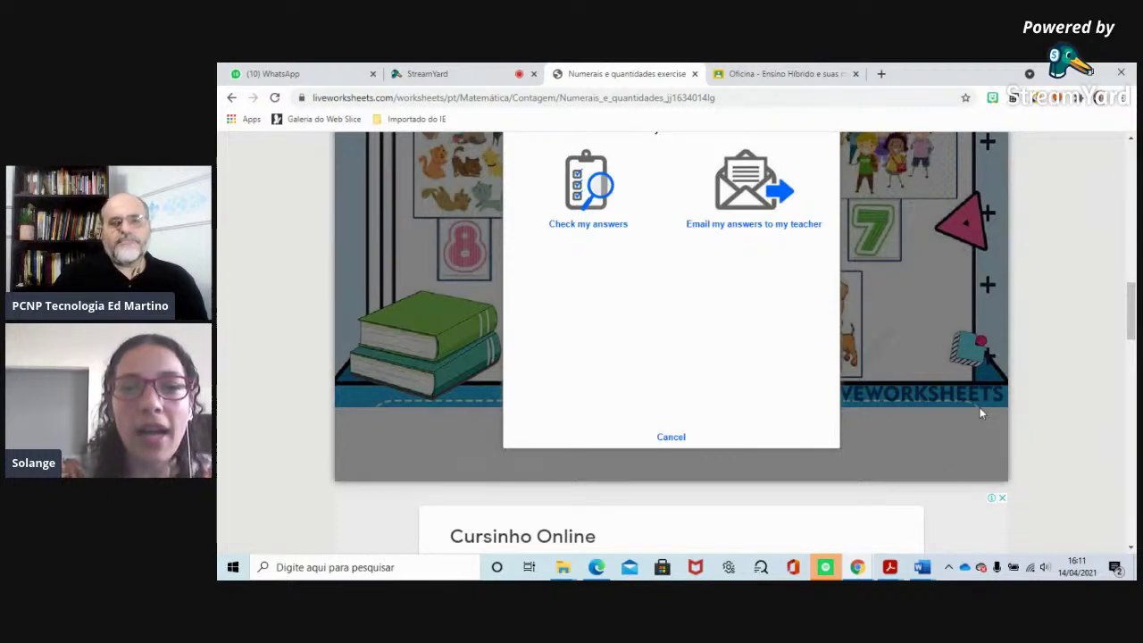
click(589, 190)
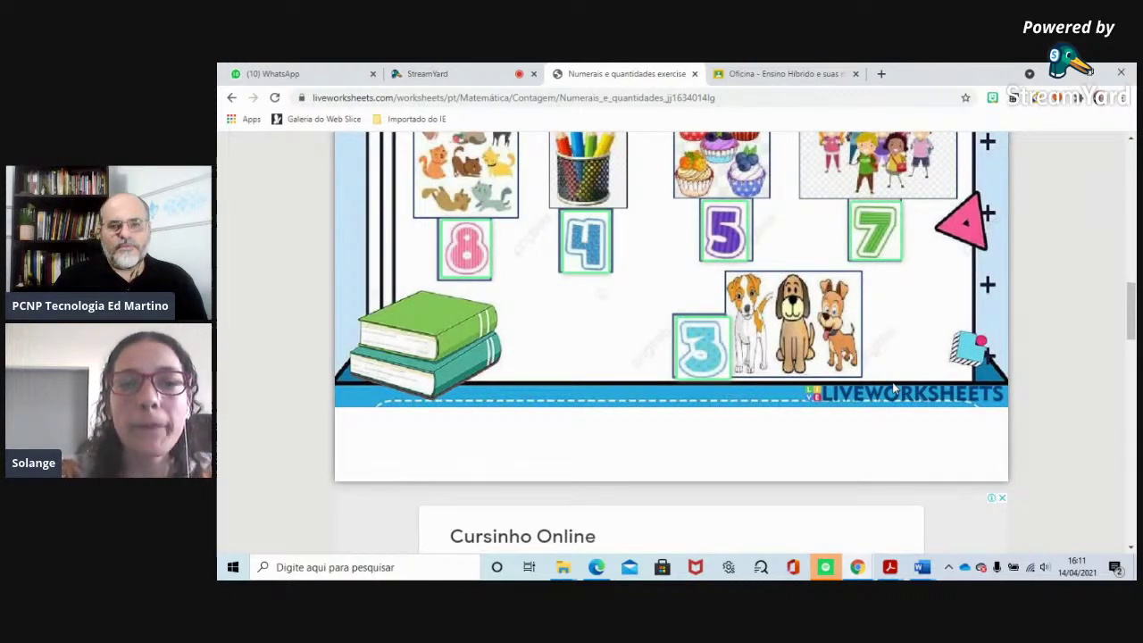
View the score on the checked worksheet, and look at the class stream in Google Classroom before returning to the worksheet.
scroll(893, 386, up, 6)
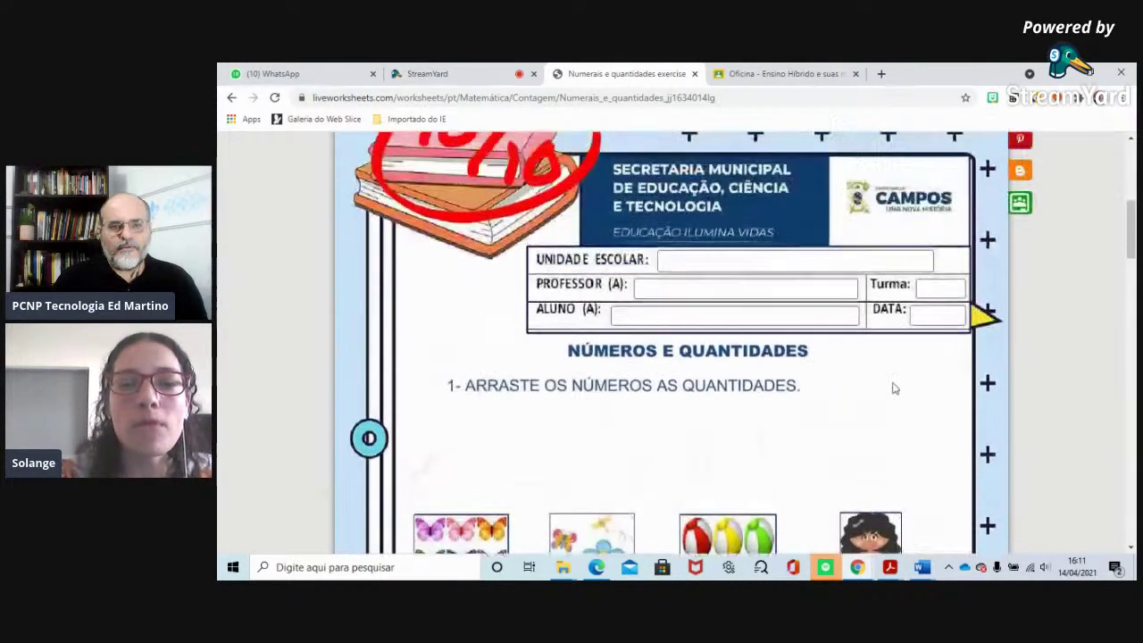
scroll(893, 387, up, 1)
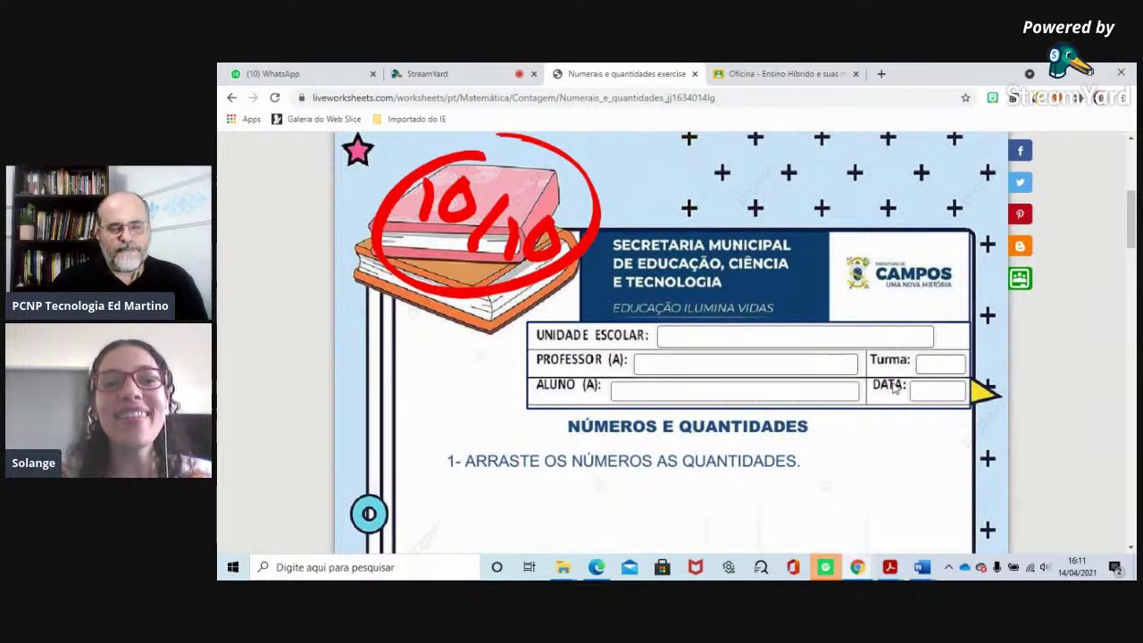
click(806, 70)
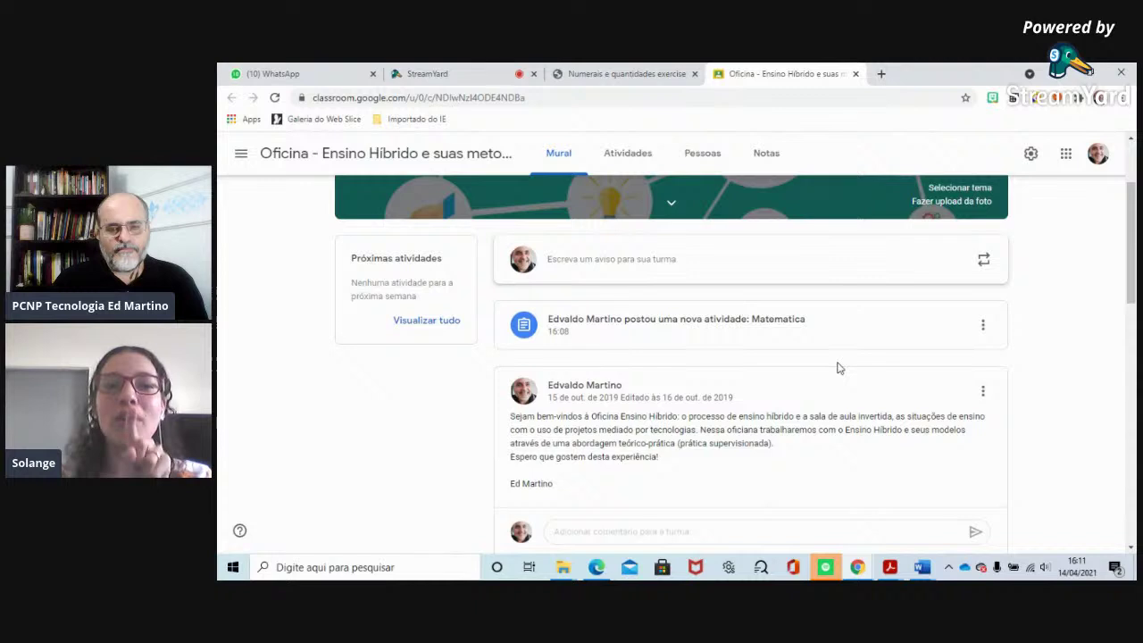
click(617, 75)
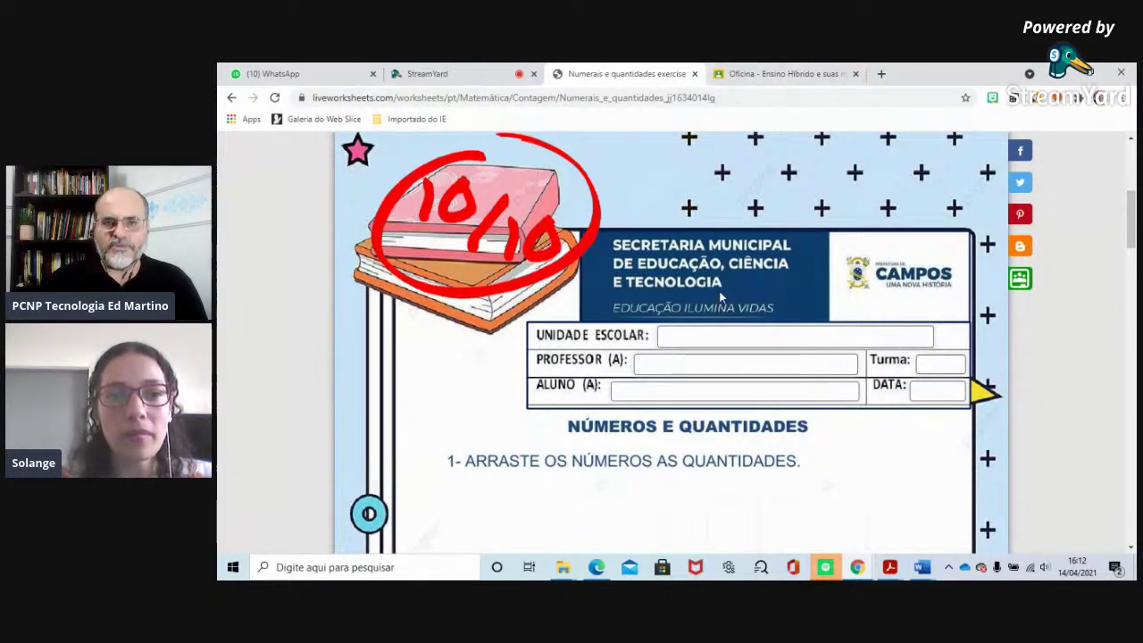
Switch to the StreamYard studio and stop sharing the screen.
click(460, 73)
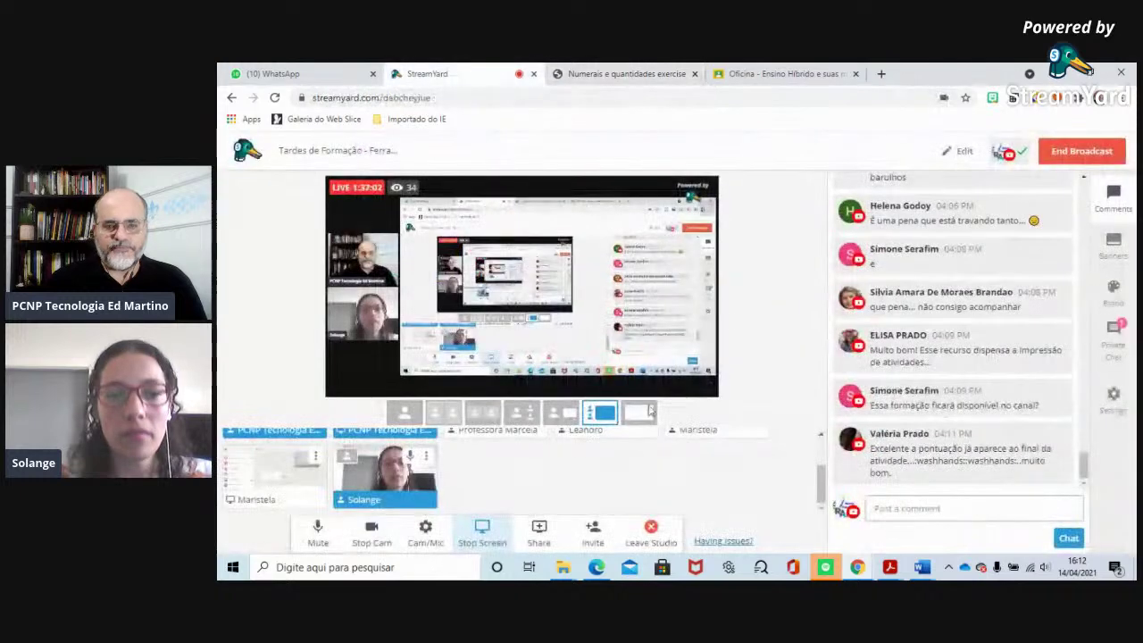
click(540, 534)
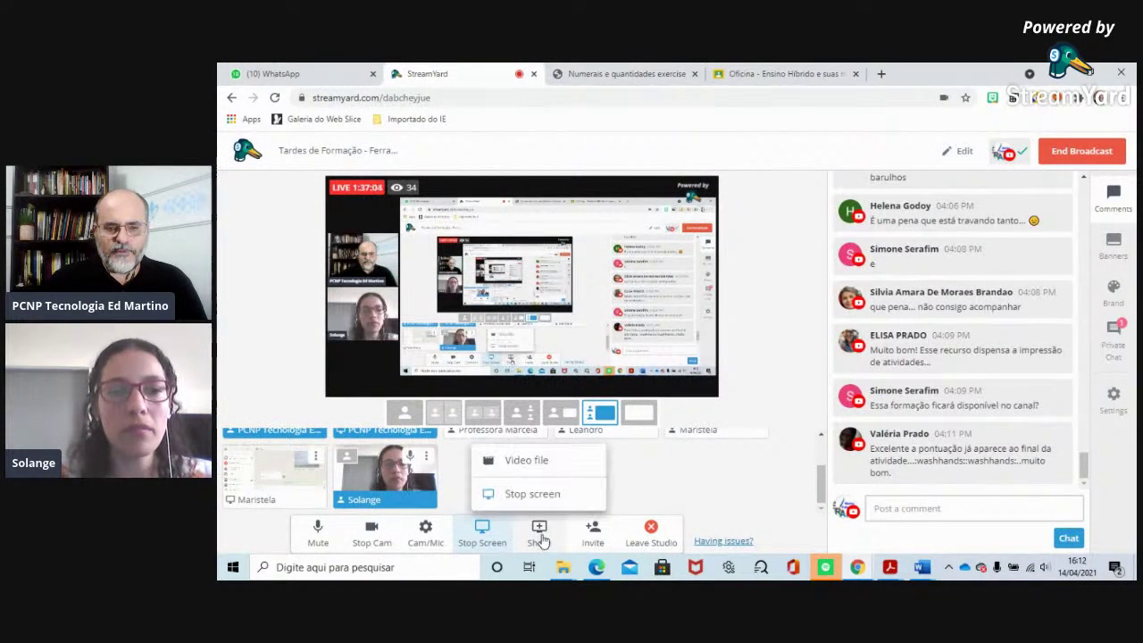
click(533, 493)
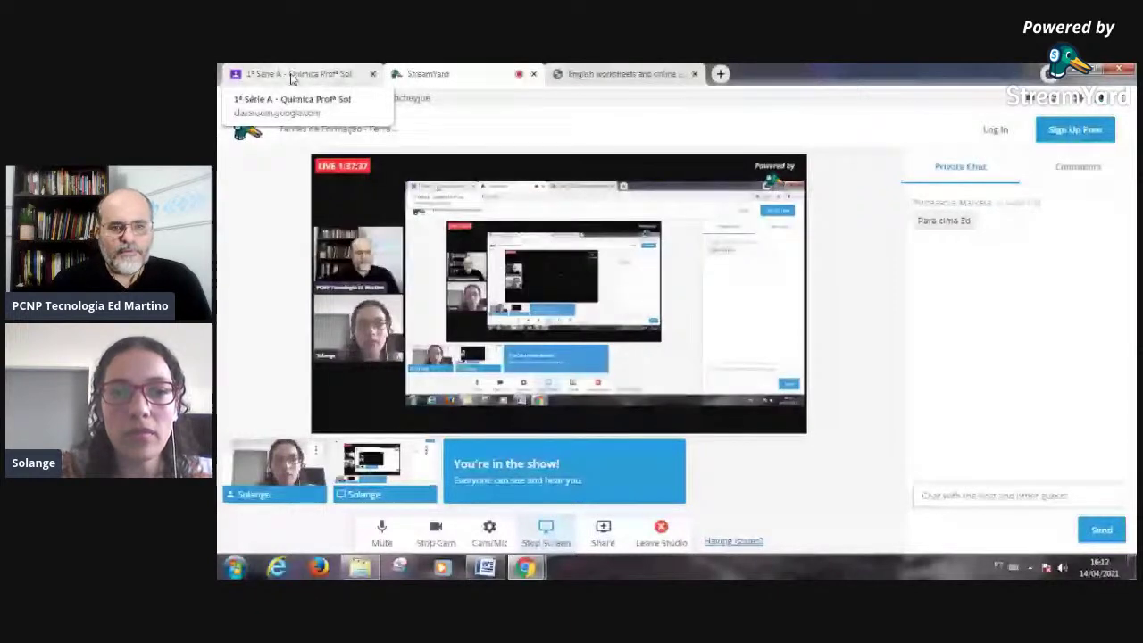
Open the activities of the 1ª Série A - Química class in Google Classroom, and open a submission for Atividade da aula 6.
click(292, 77)
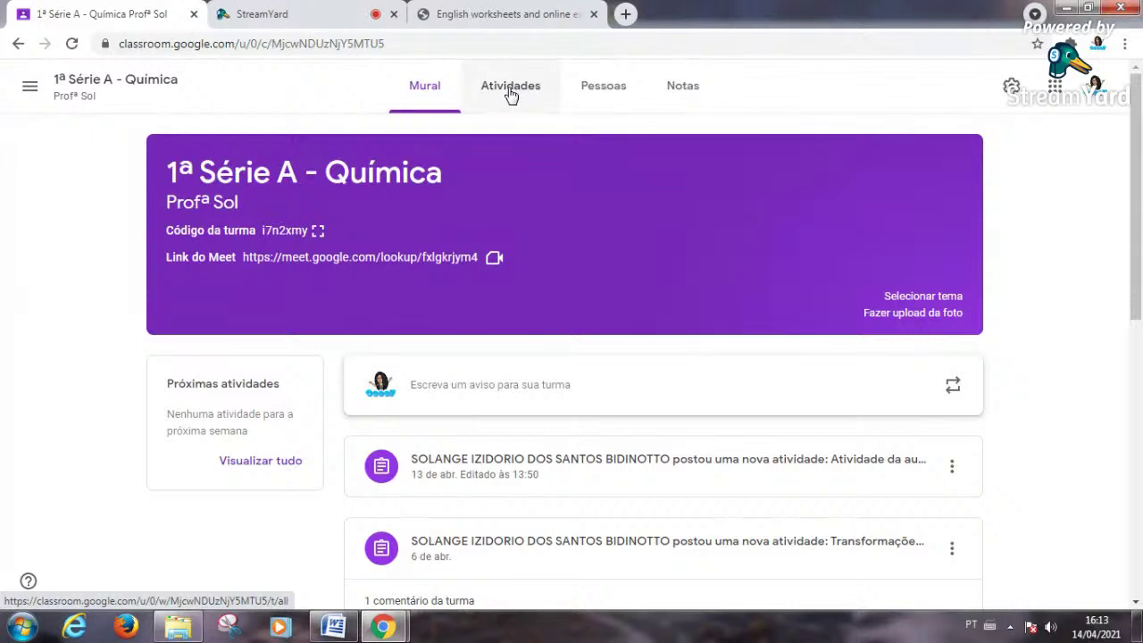
click(513, 94)
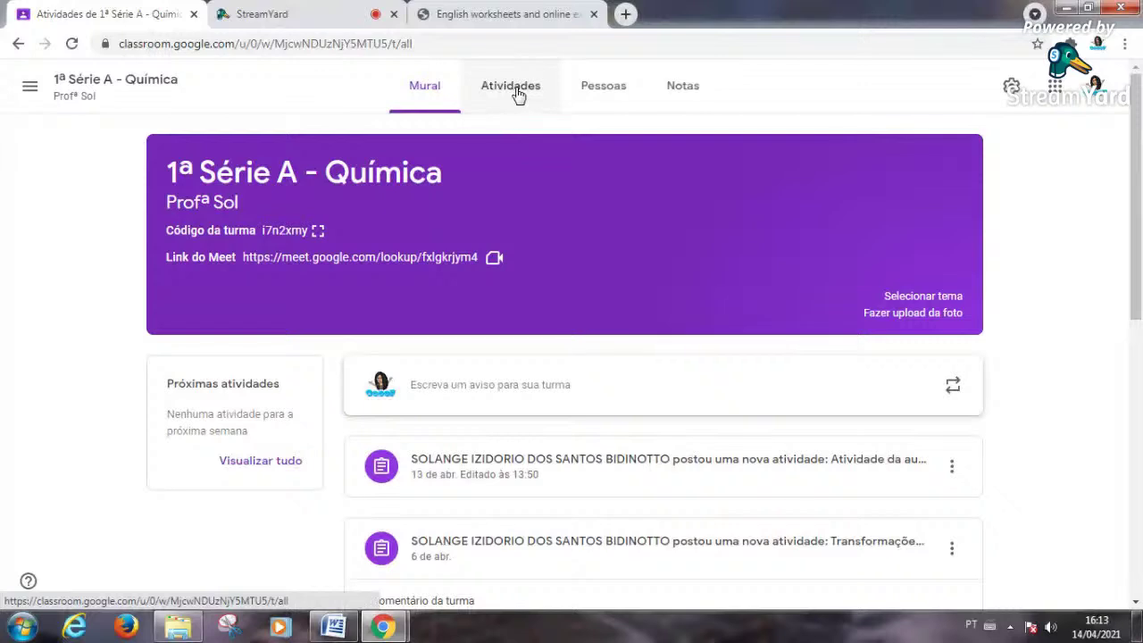
click(518, 95)
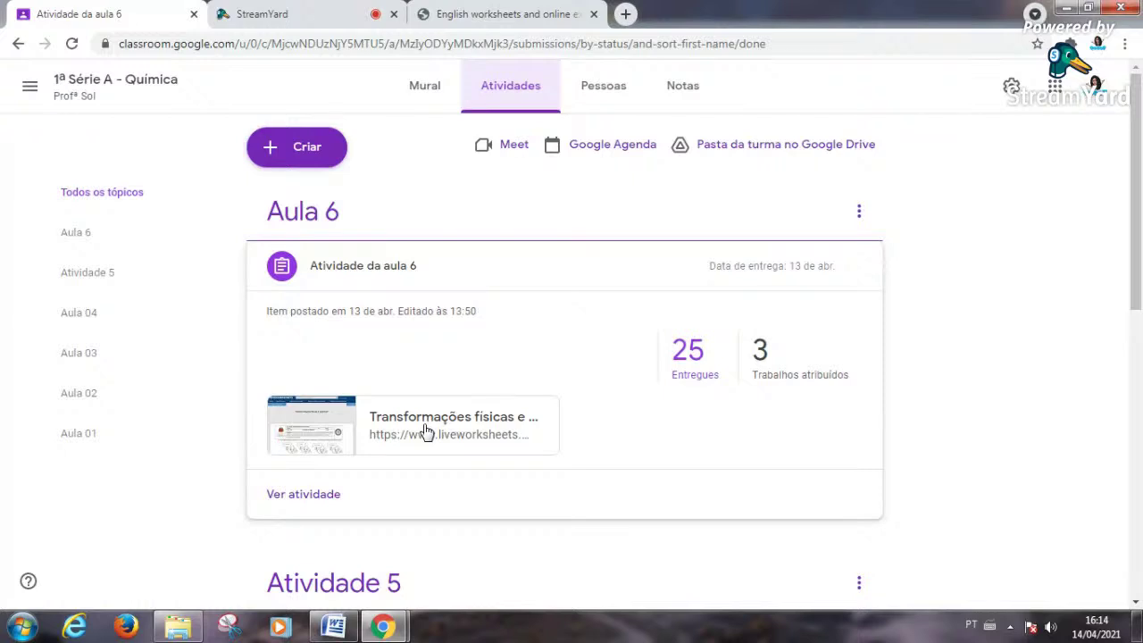
click(584, 379)
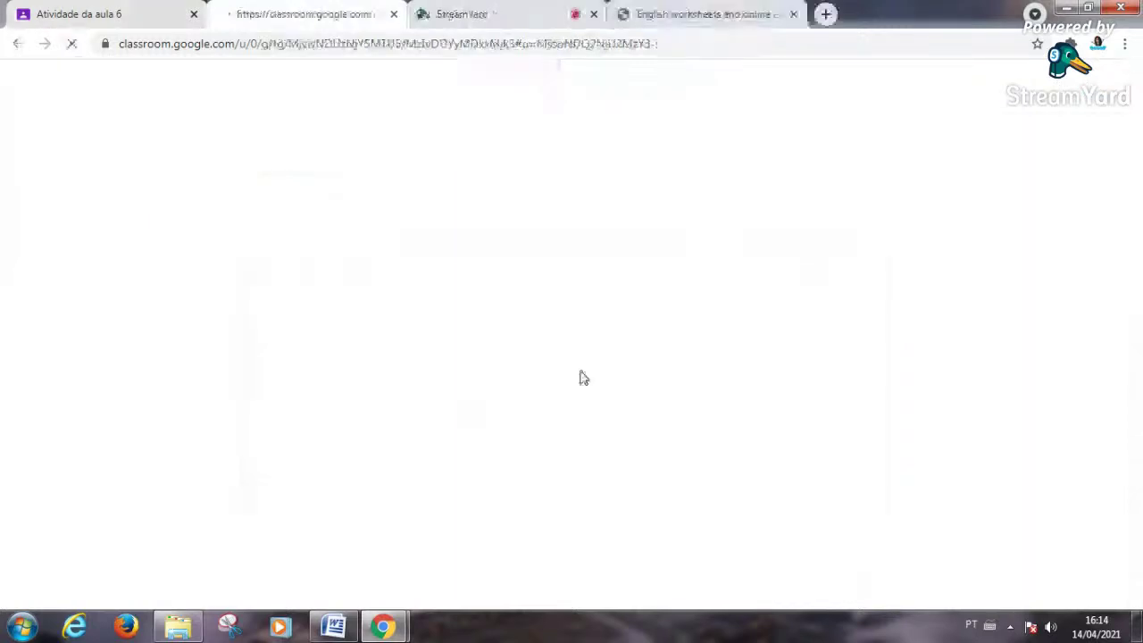